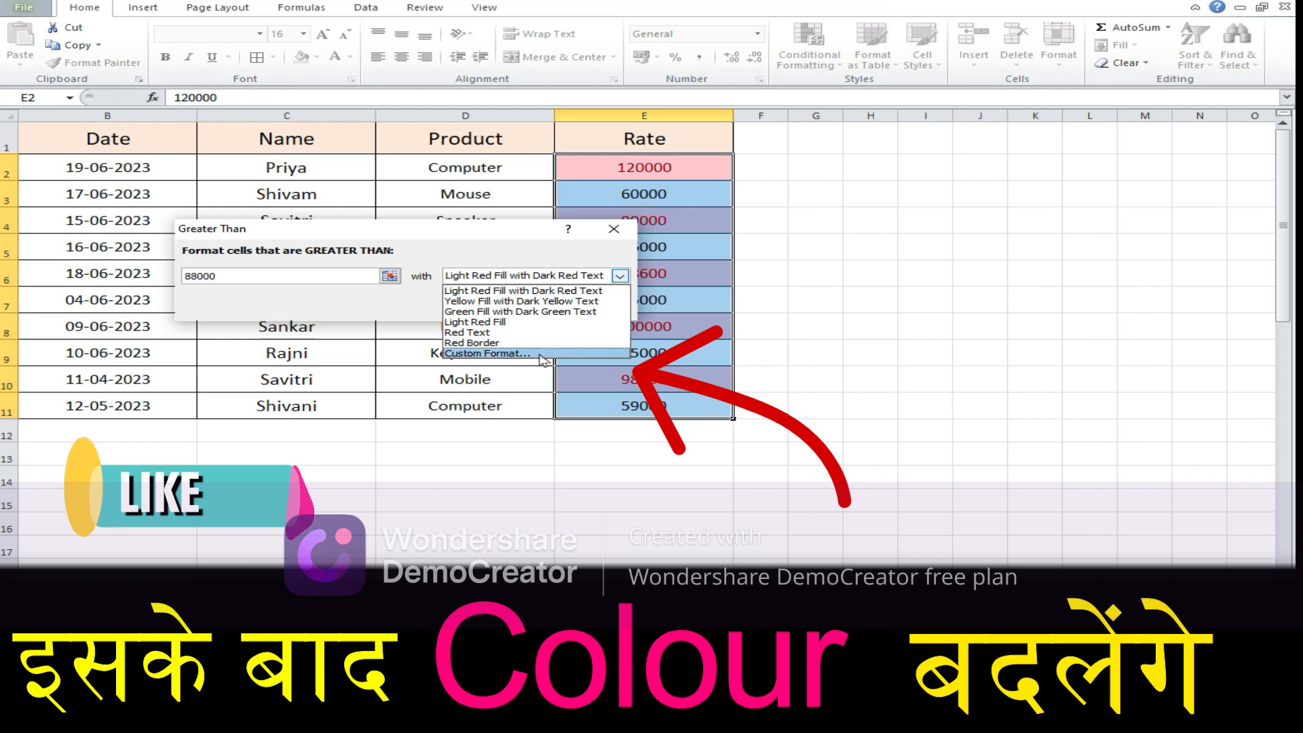
Give the Greater Than 88000 rule on the Rate values a custom light green fill and apply it
{"action": "left_click", "coordinate": [541, 354]}
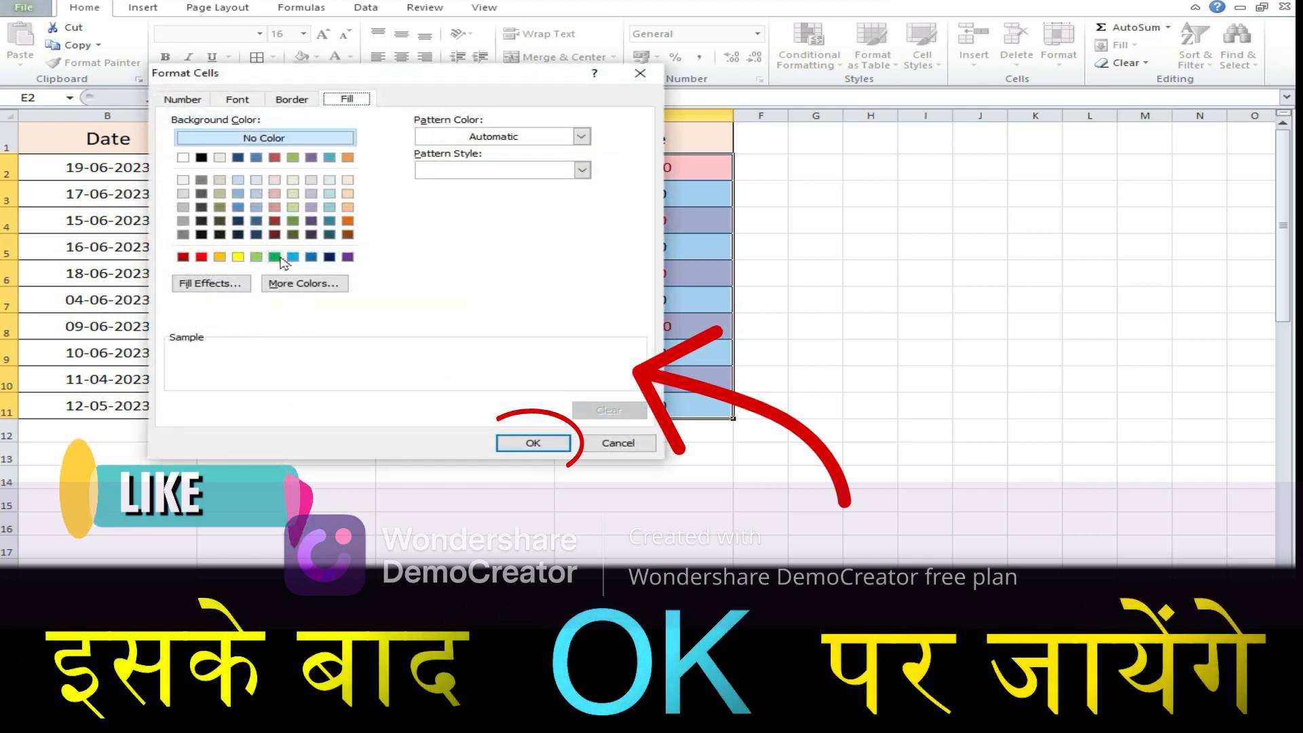
{"action": "left_click", "coordinate": [256, 257]}
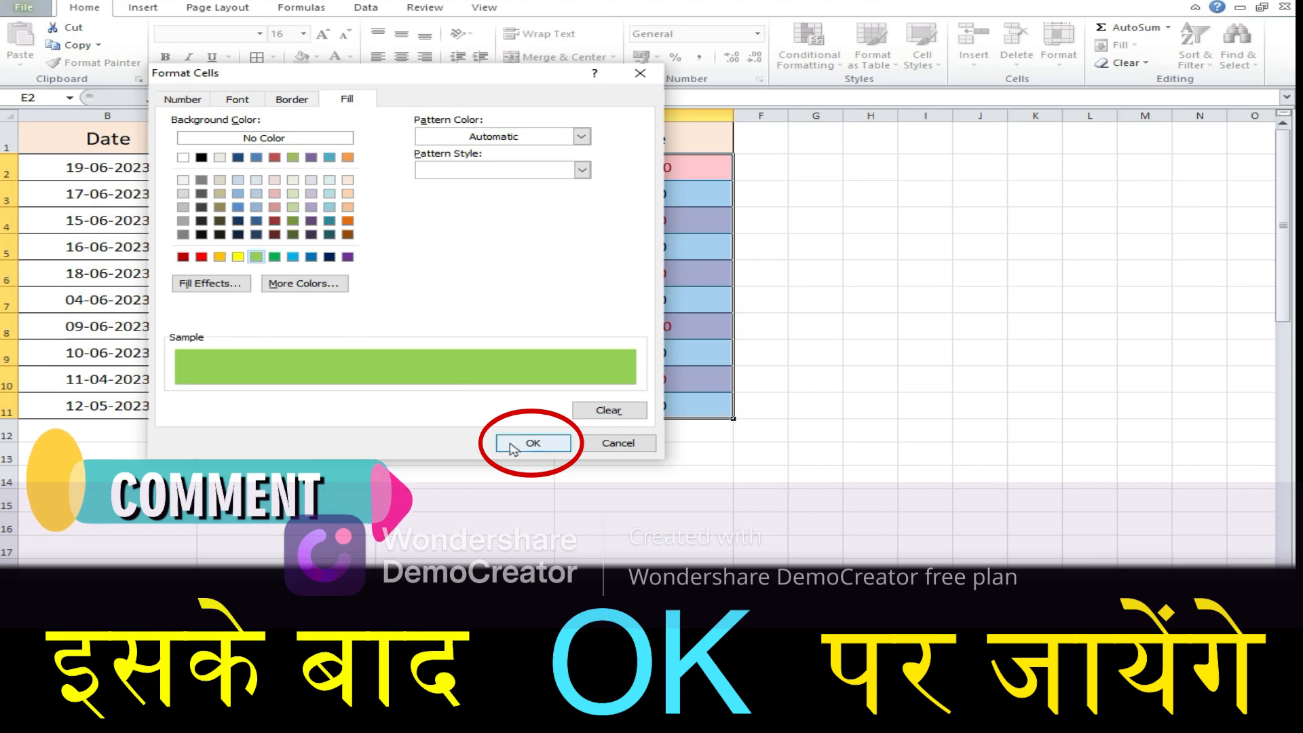
{"action": "left_click", "coordinate": [533, 443]}
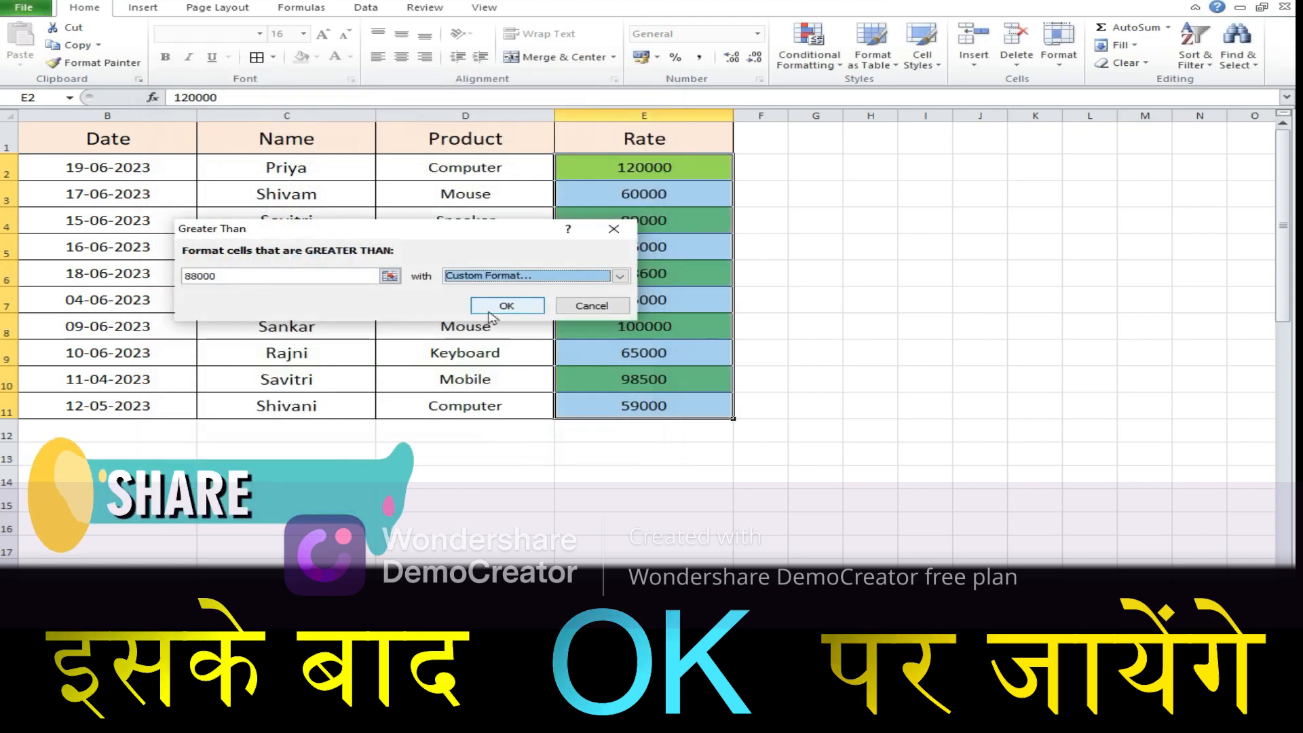
{"action": "left_click", "coordinate": [489, 313]}
{"action": "left_click", "coordinate": [561, 440]}
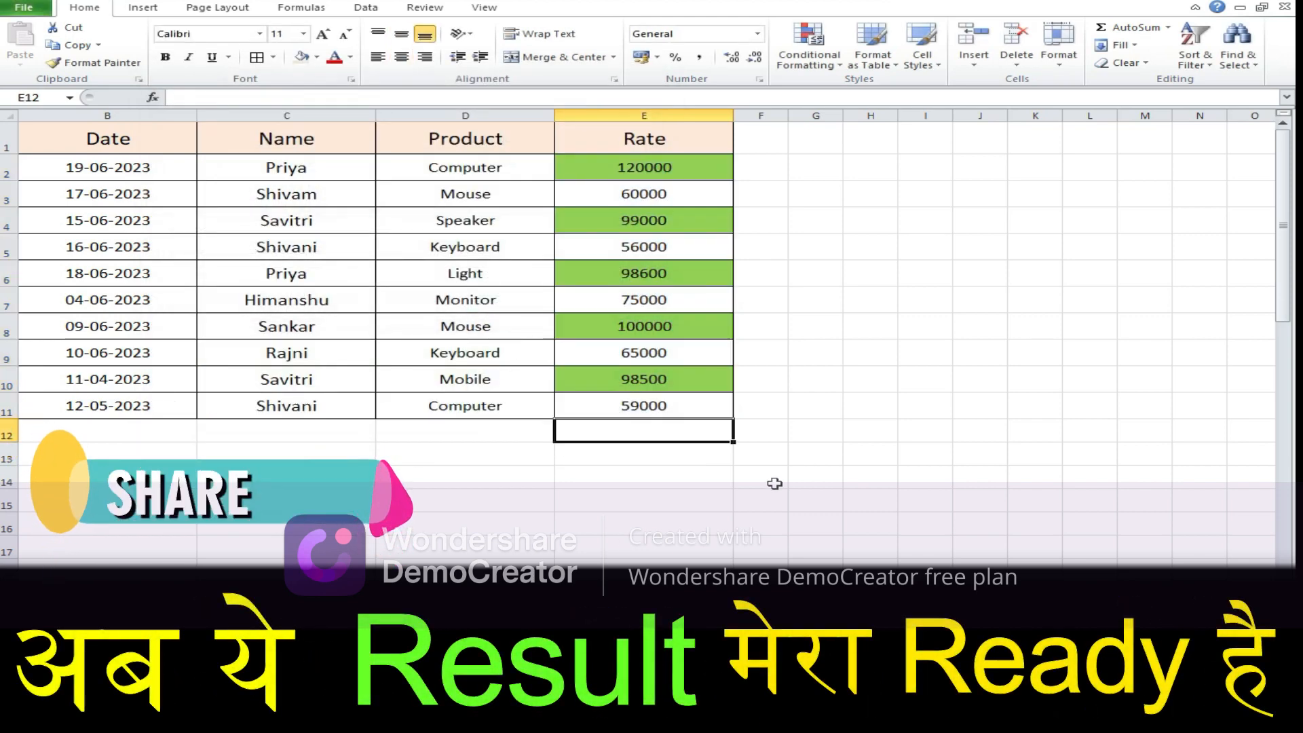
{"action": "left_click", "coordinate": [970, 441]}
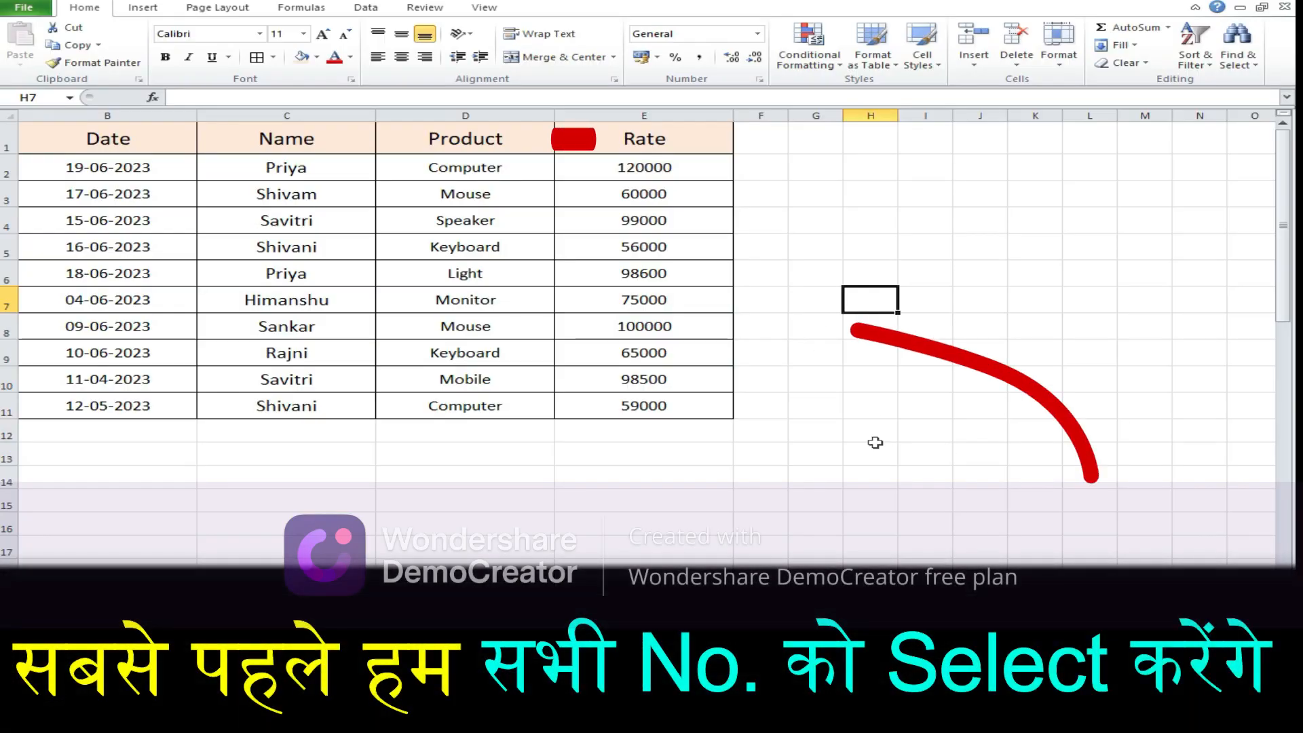
Set up a Less Than highlight rule for the Rate values in E2:E11 with a threshold of 65000
{"action": "left_click", "coordinate": [668, 169]}
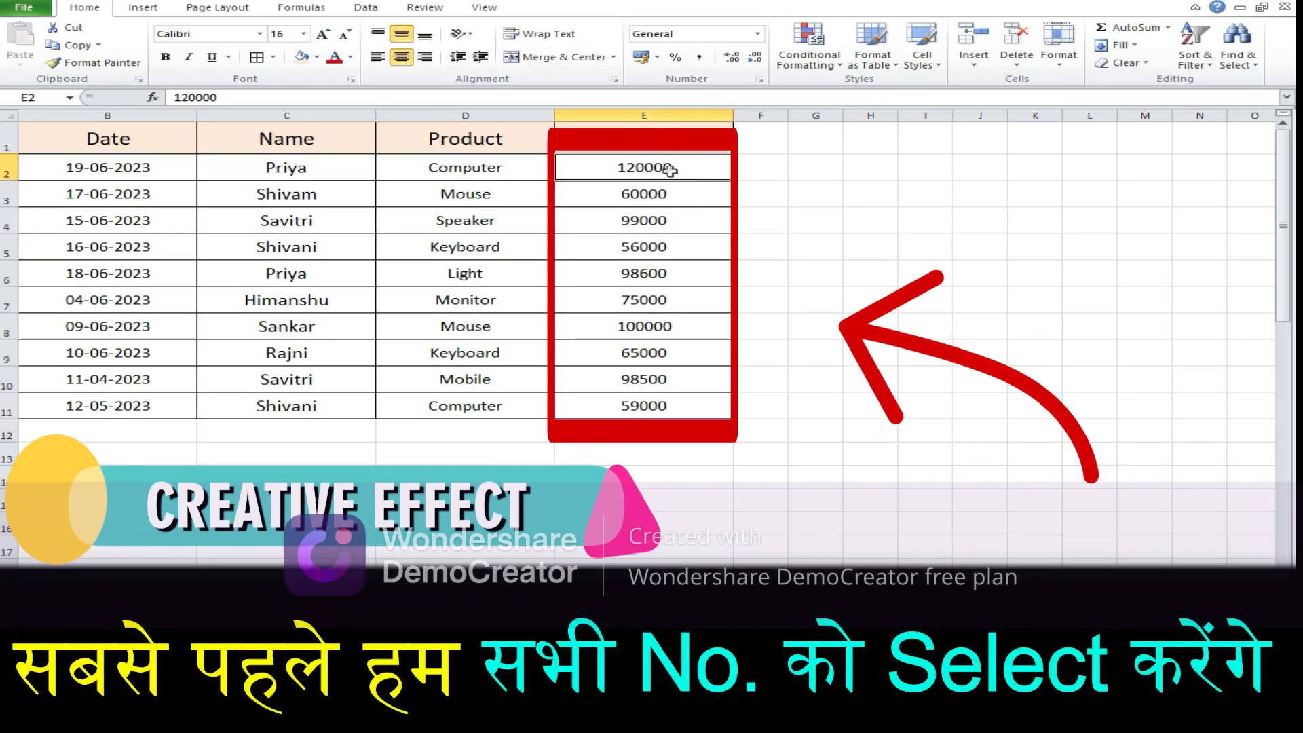
{"action": "left_click_drag", "start_coordinate": [669, 169], "coordinate": [690, 396]}
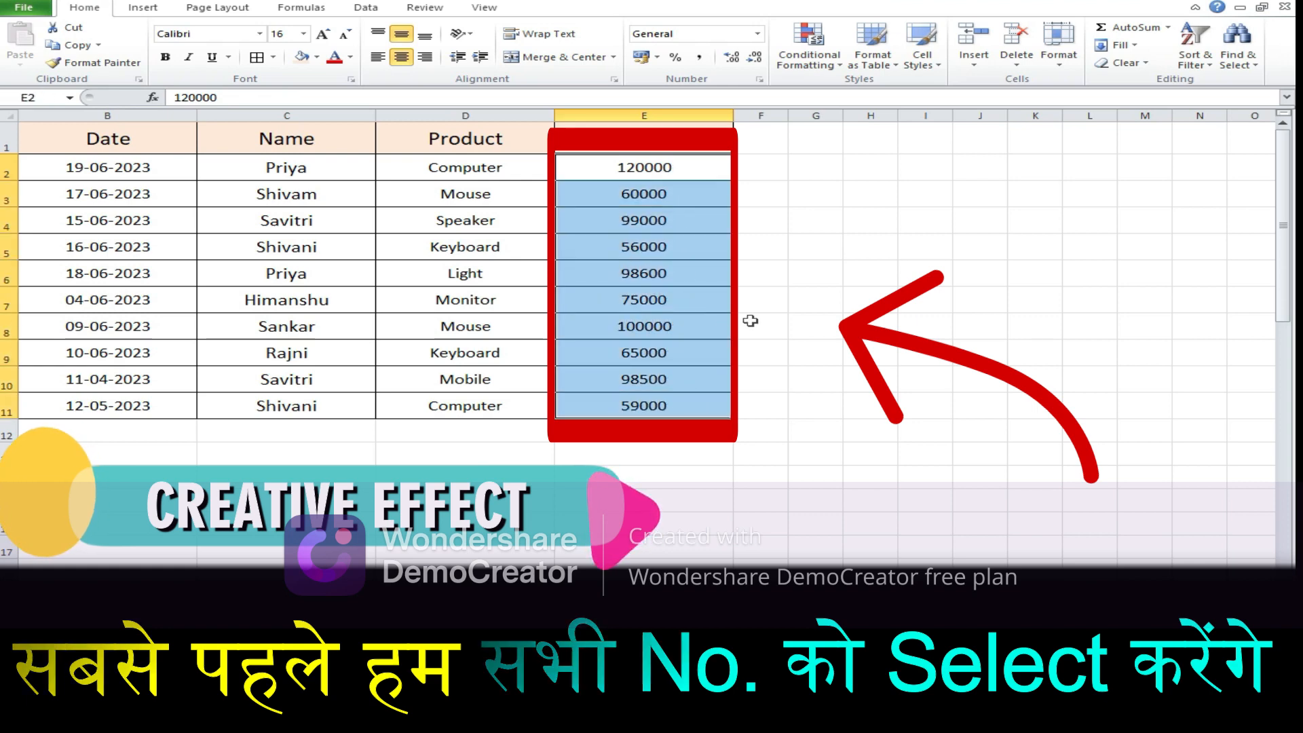
{"action": "left_click", "coordinate": [803, 53]}
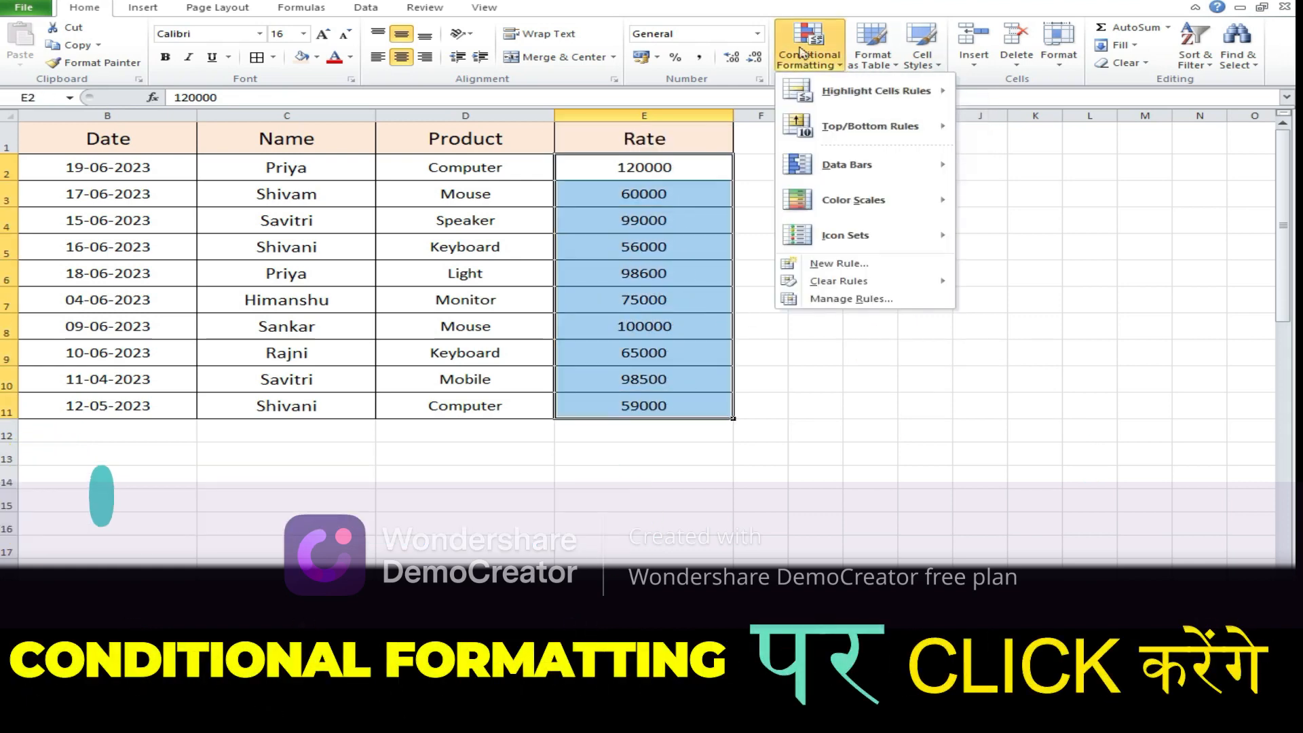
{"action": "mouse_move", "coordinate": [809, 97]}
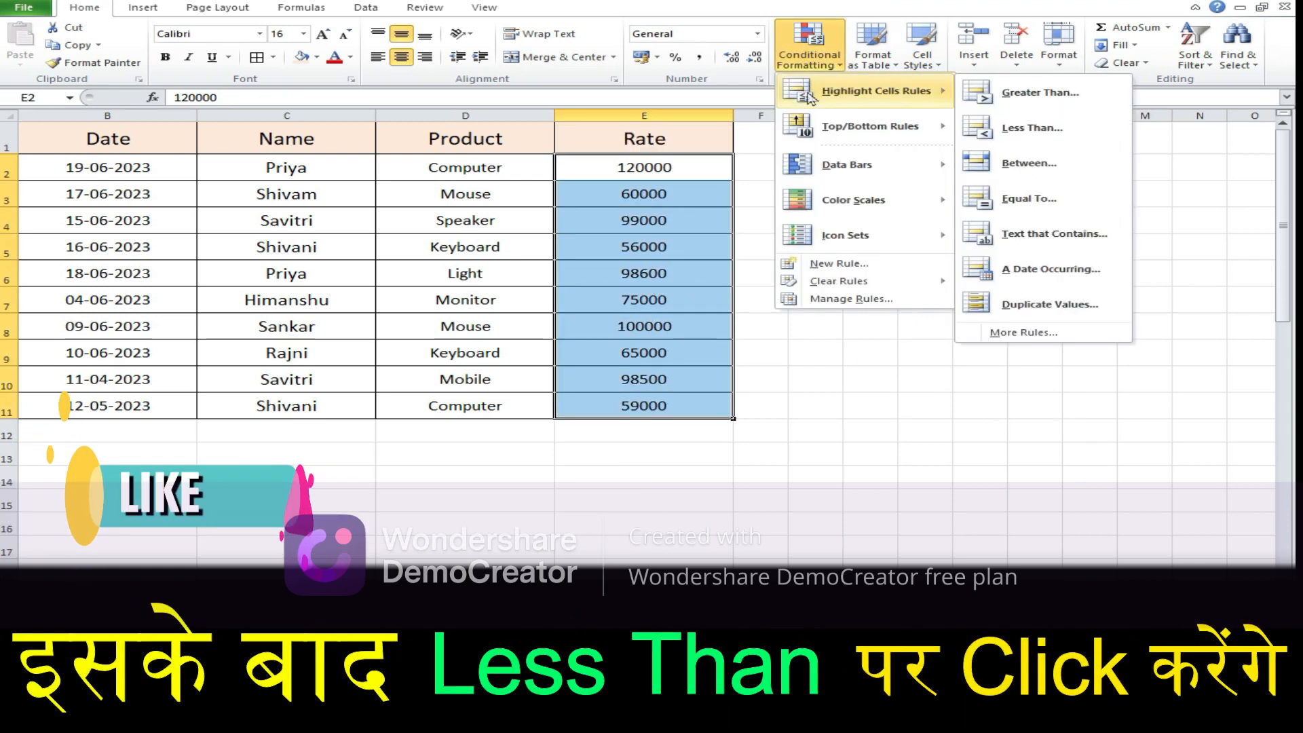
{"action": "left_click", "coordinate": [1012, 129]}
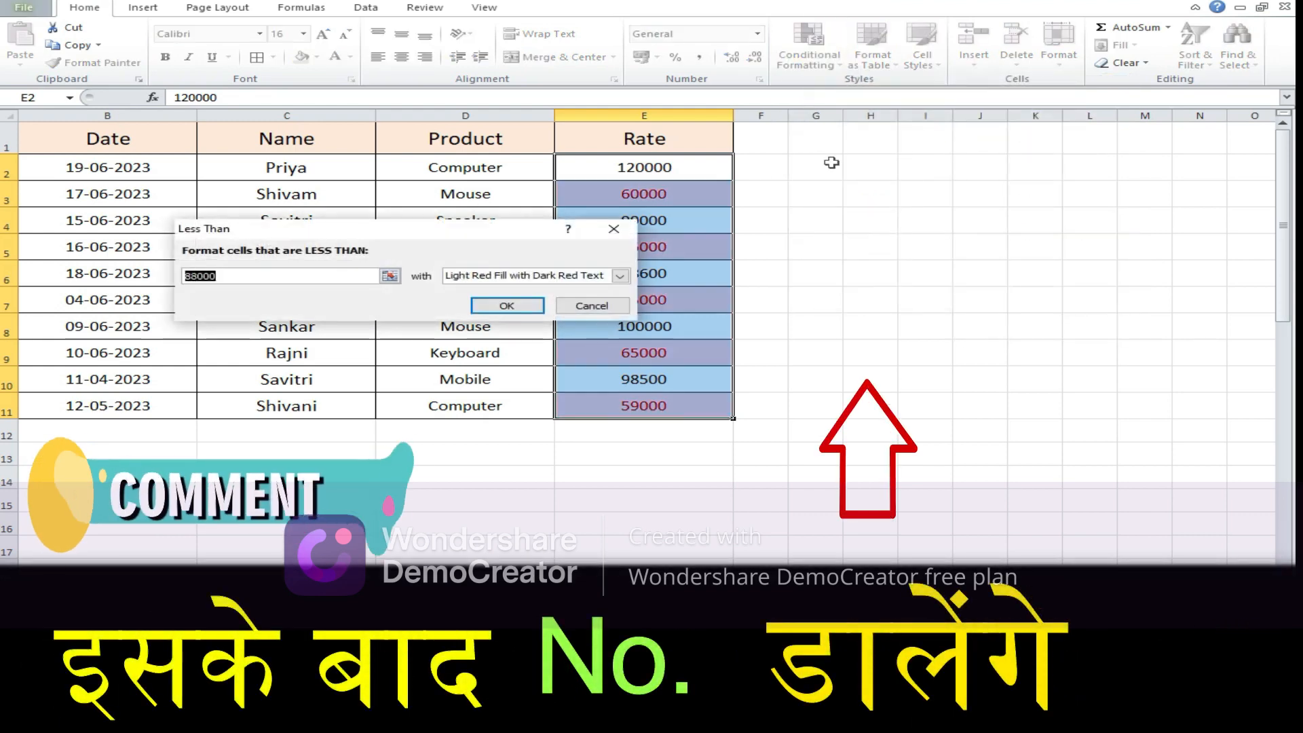
{"action": "left_click_drag", "start_coordinate": [553, 237], "coordinate": [399, 237]}
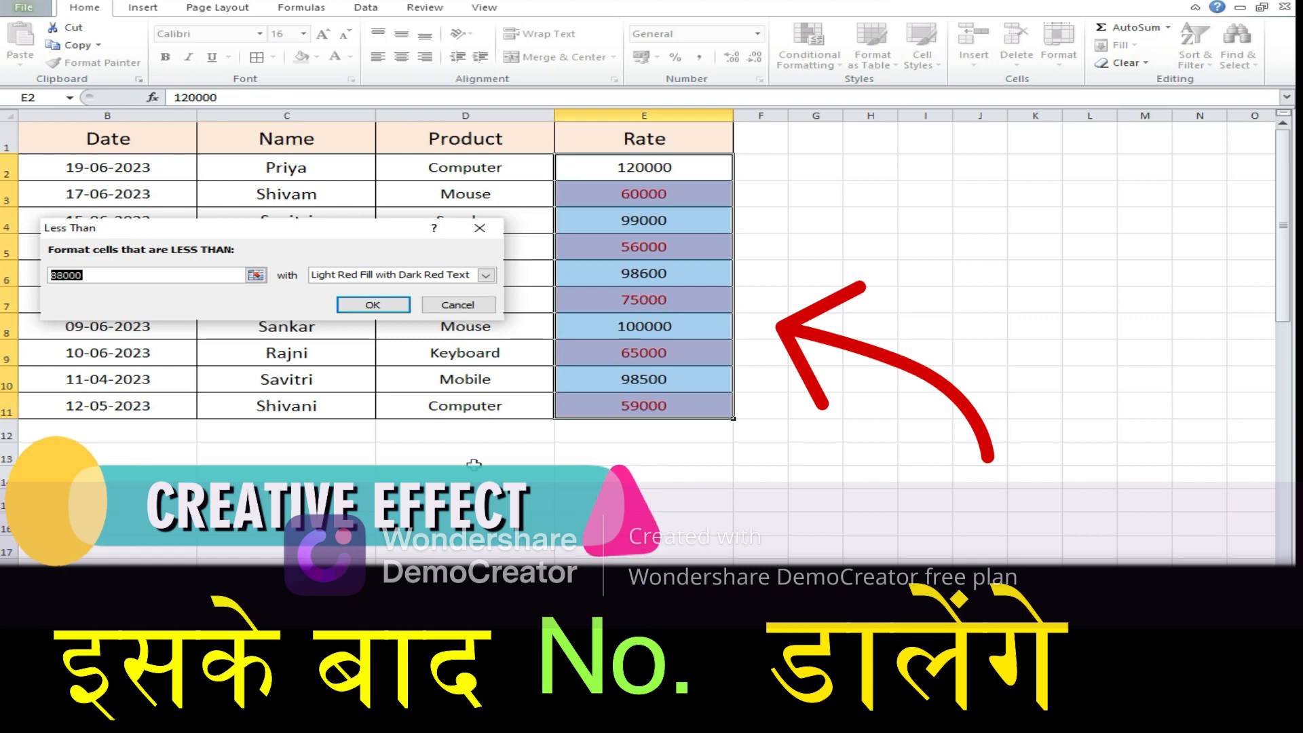
{"action": "type", "text": "65"}
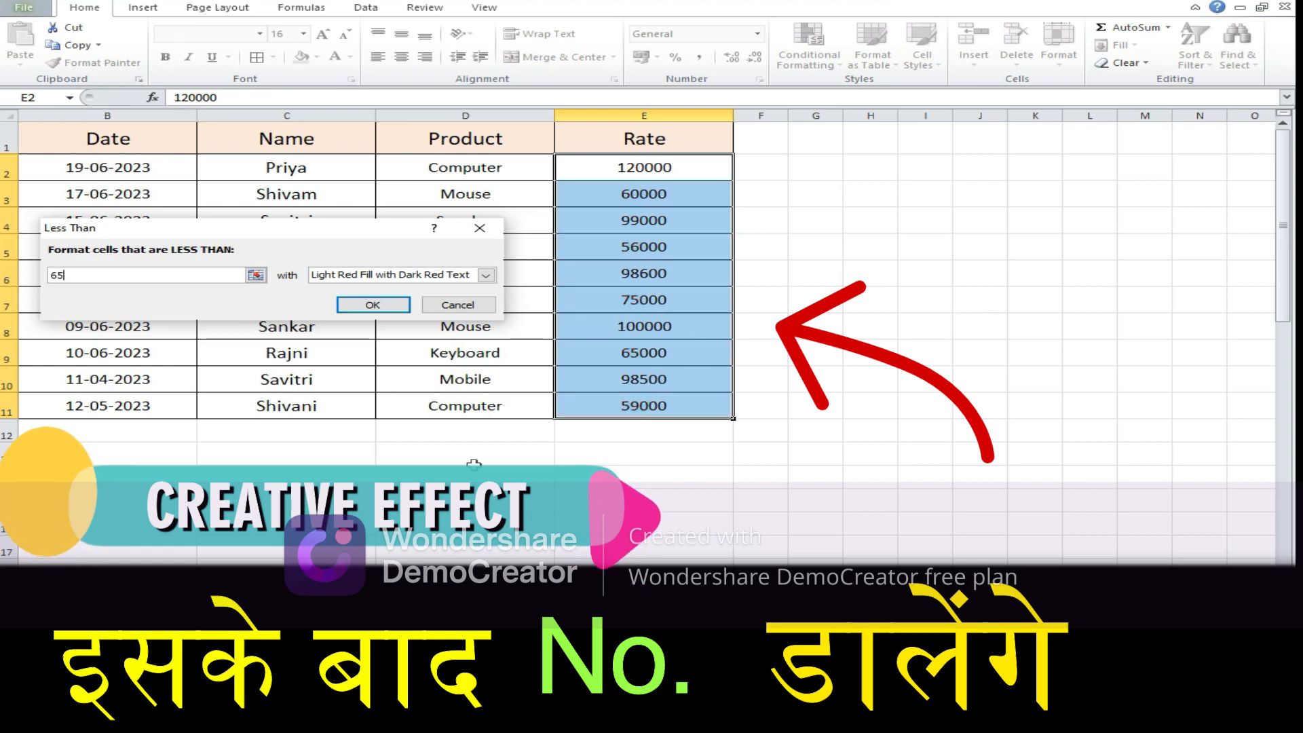
{"action": "type", "text": "000"}
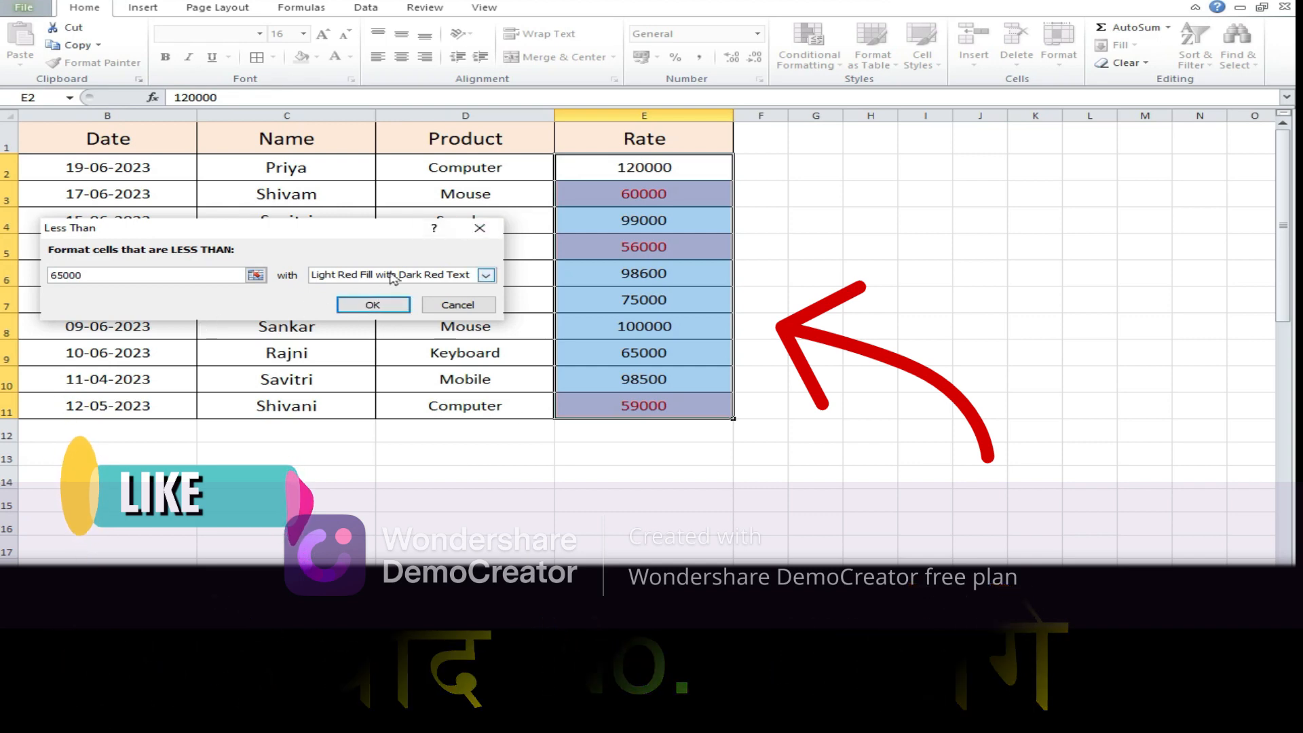
Give the Less Than rule a custom light green fill and apply it to the Rate values
{"action": "left_click", "coordinate": [486, 275]}
{"action": "left_click", "coordinate": [430, 356]}
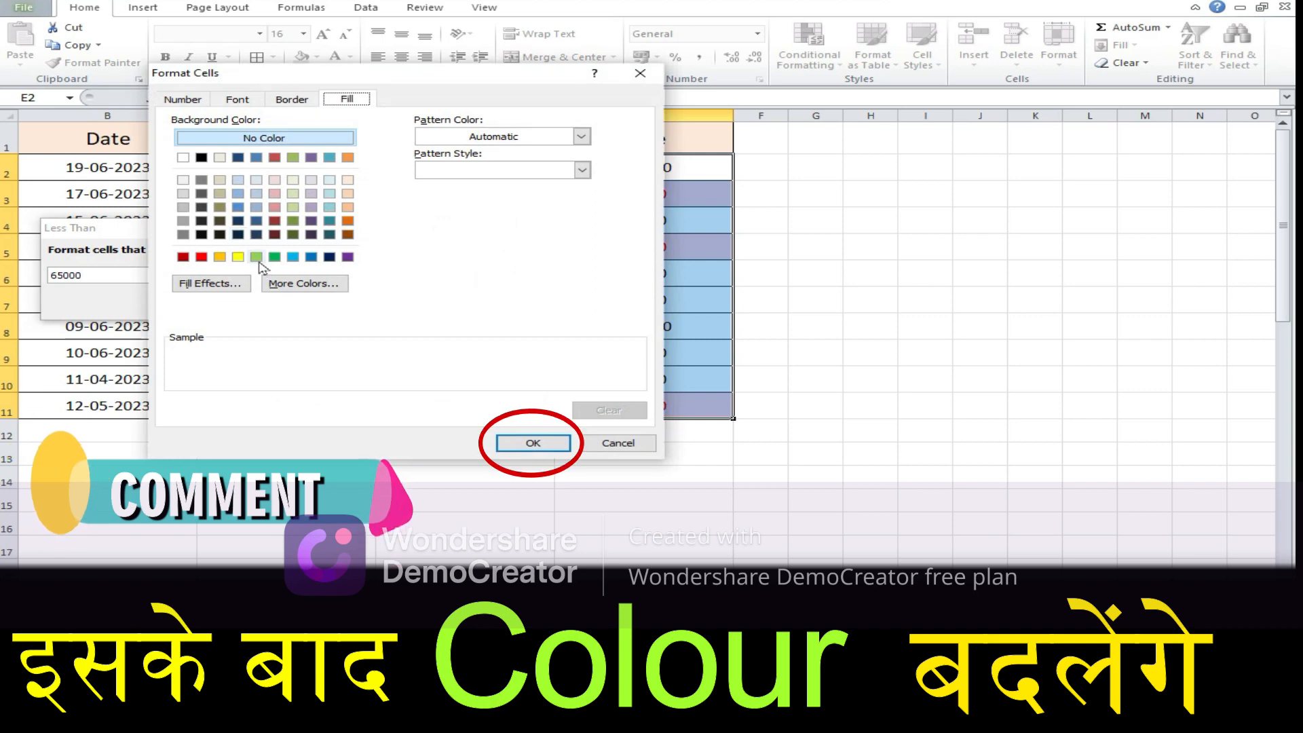
{"action": "left_click", "coordinate": [256, 257]}
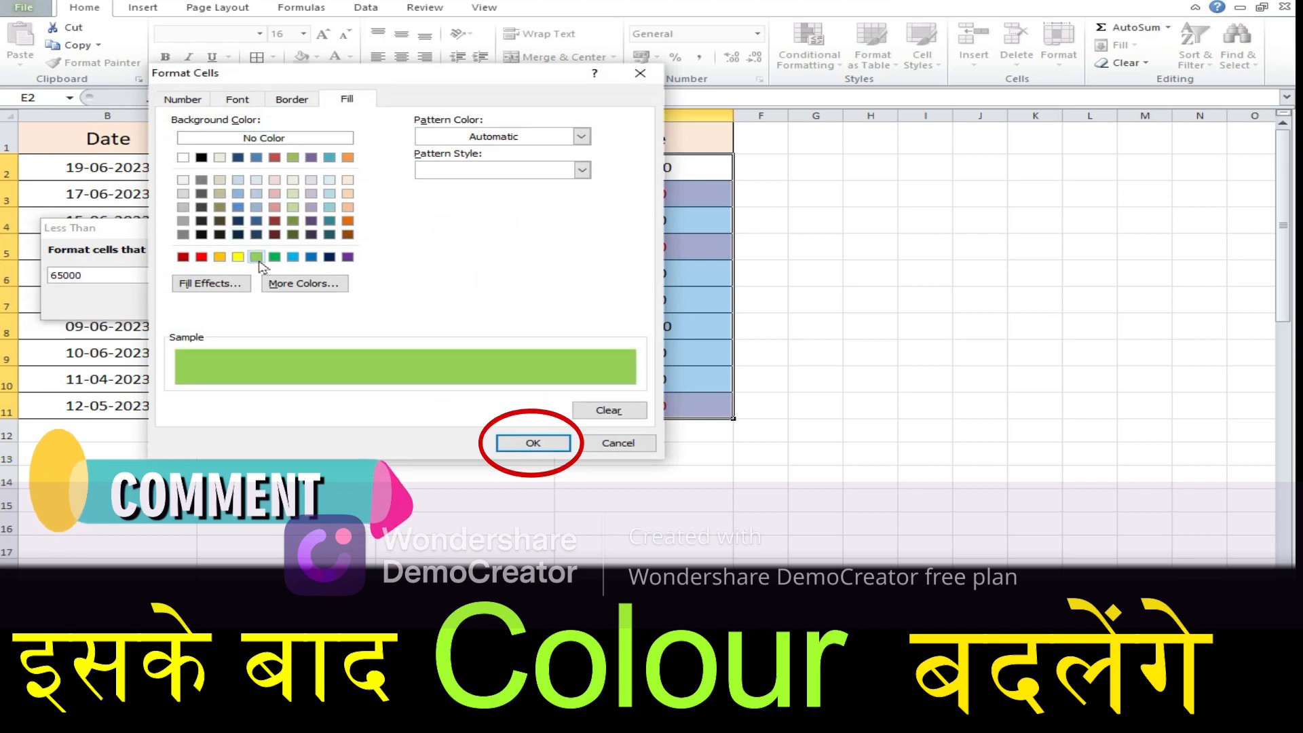
{"action": "left_click", "coordinate": [532, 443]}
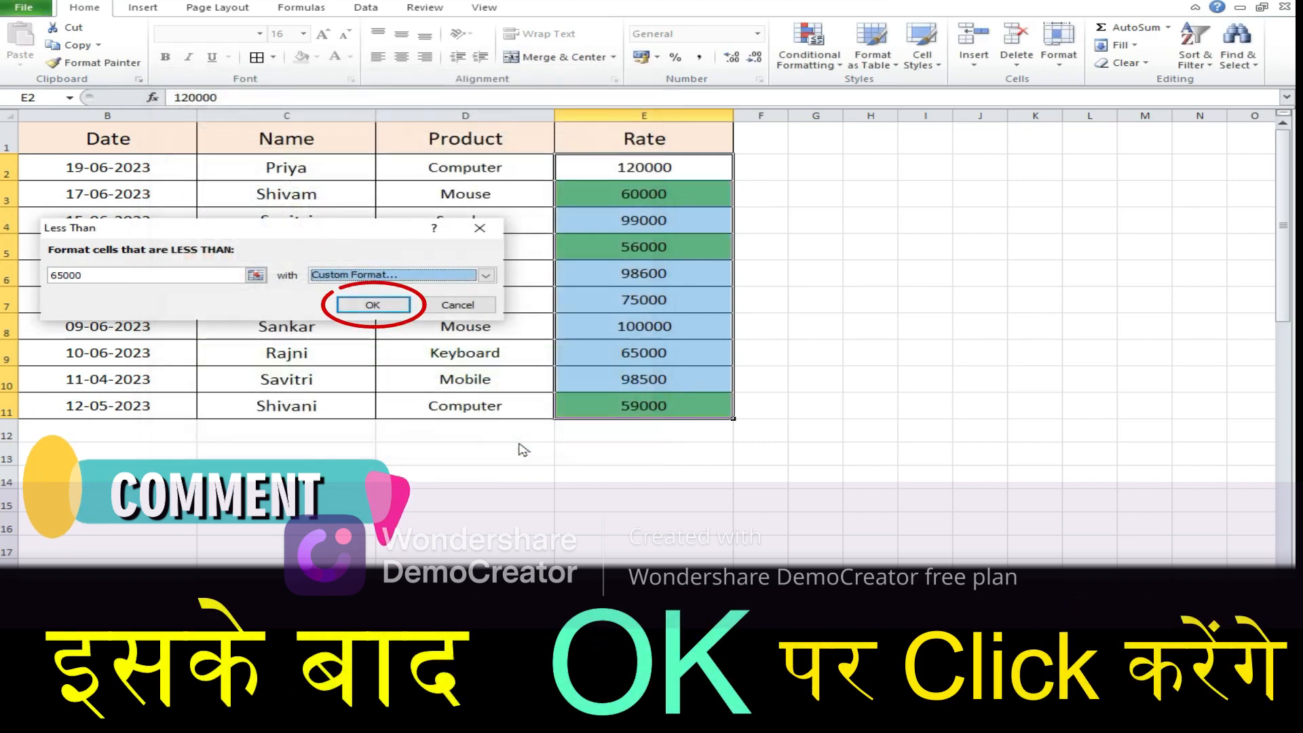
{"action": "left_click", "coordinate": [371, 305]}
{"action": "left_click", "coordinate": [916, 380]}
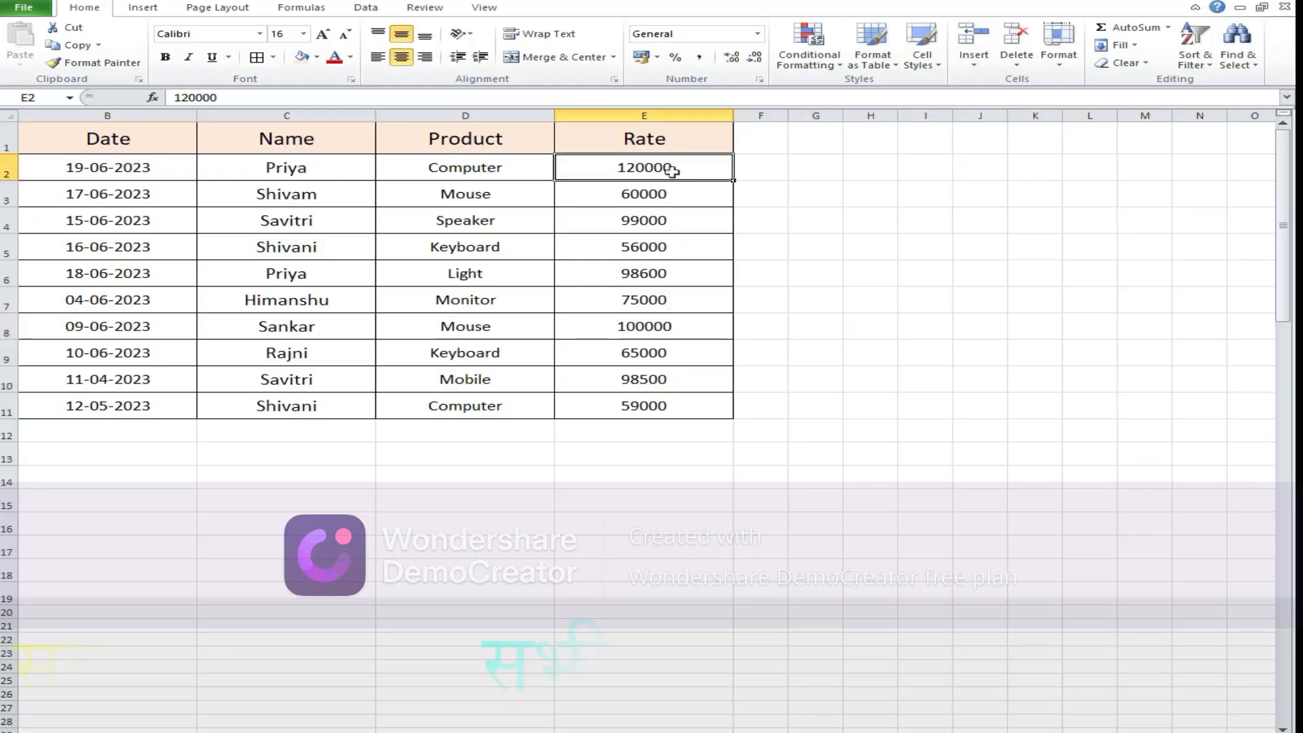
Set up a Between highlight rule for the Rate values in E2:E11 with a lower limit of 60000
{"action": "left_click_drag", "start_coordinate": [690, 167], "coordinate": [691, 405]}
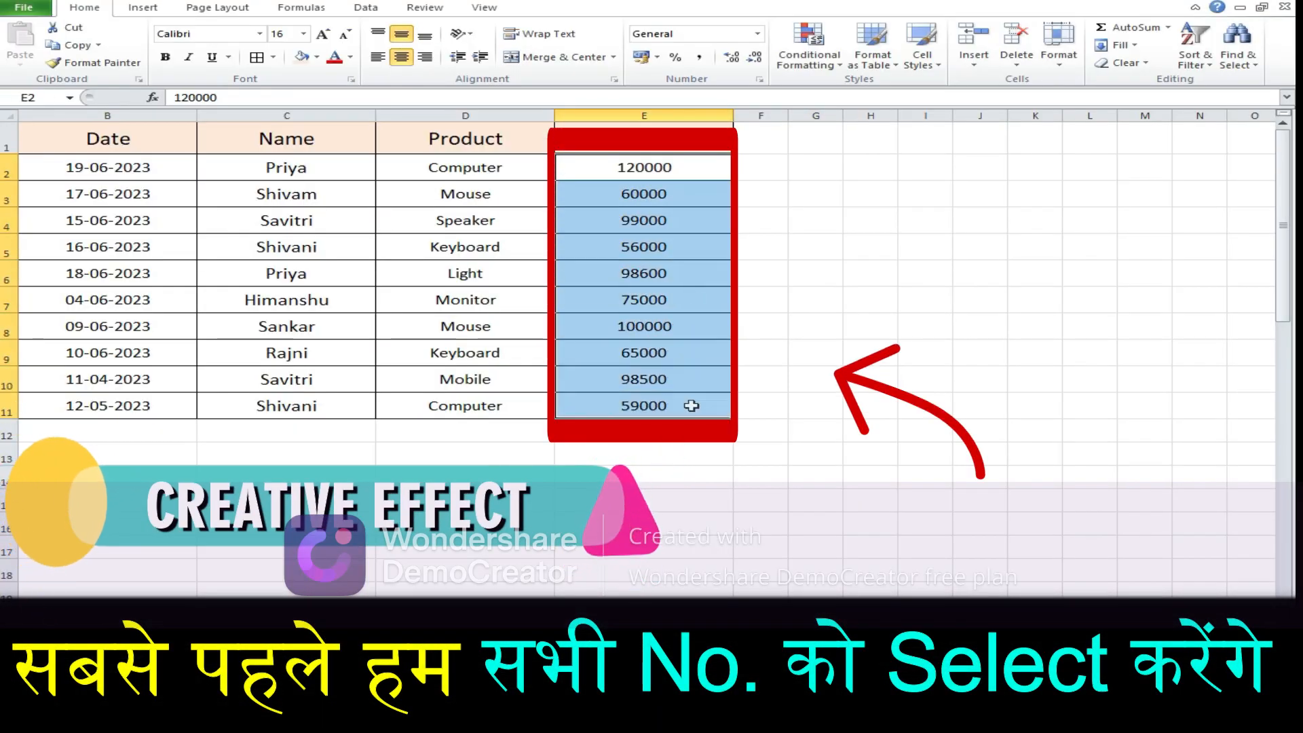
{"action": "left_click", "coordinate": [808, 59]}
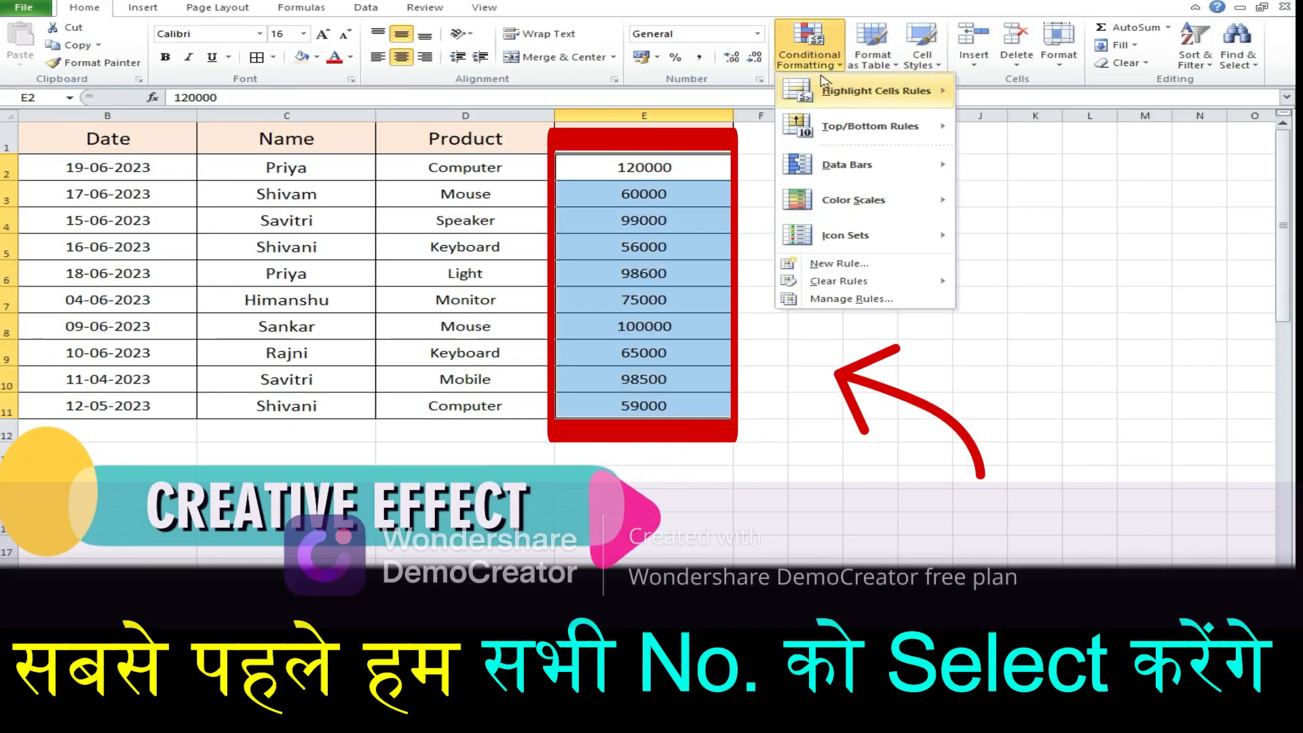
{"action": "mouse_move", "coordinate": [871, 101]}
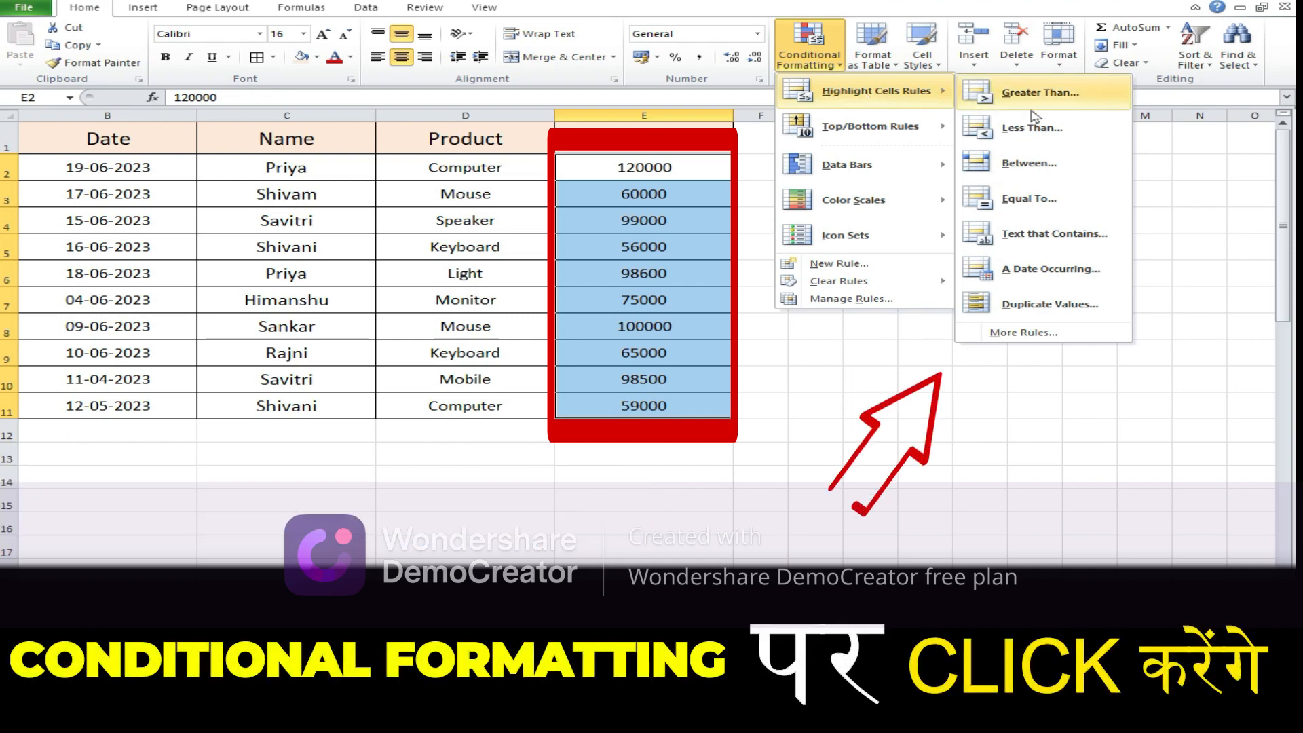
{"action": "left_click", "coordinate": [1013, 175]}
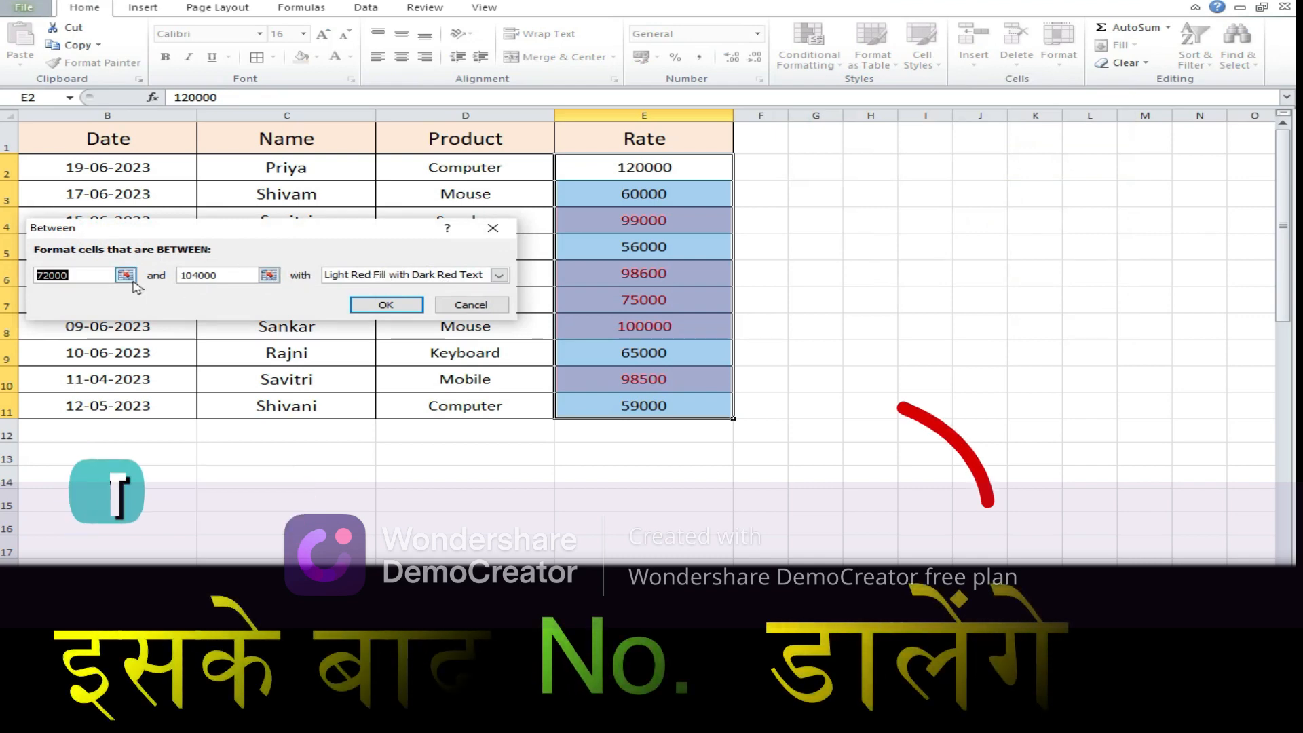
{"action": "left_click", "coordinate": [93, 279]}
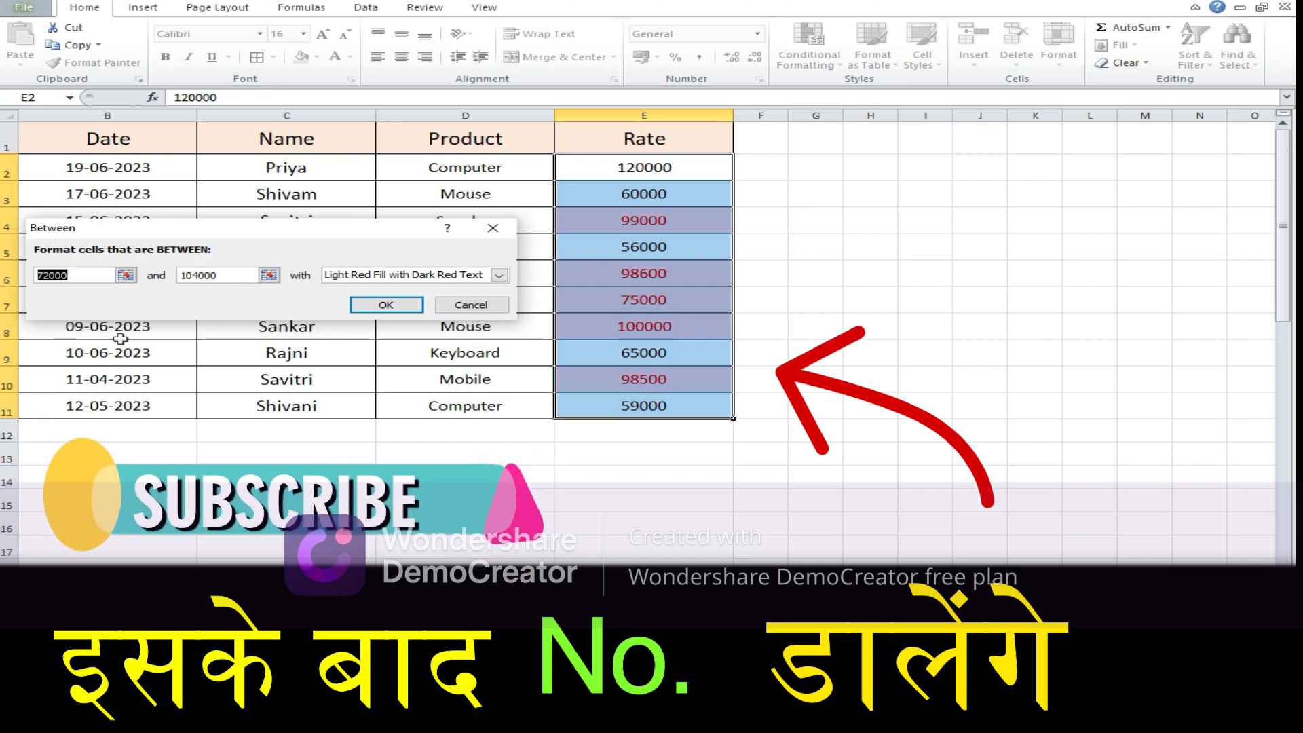
{"action": "type", "text": "60"}
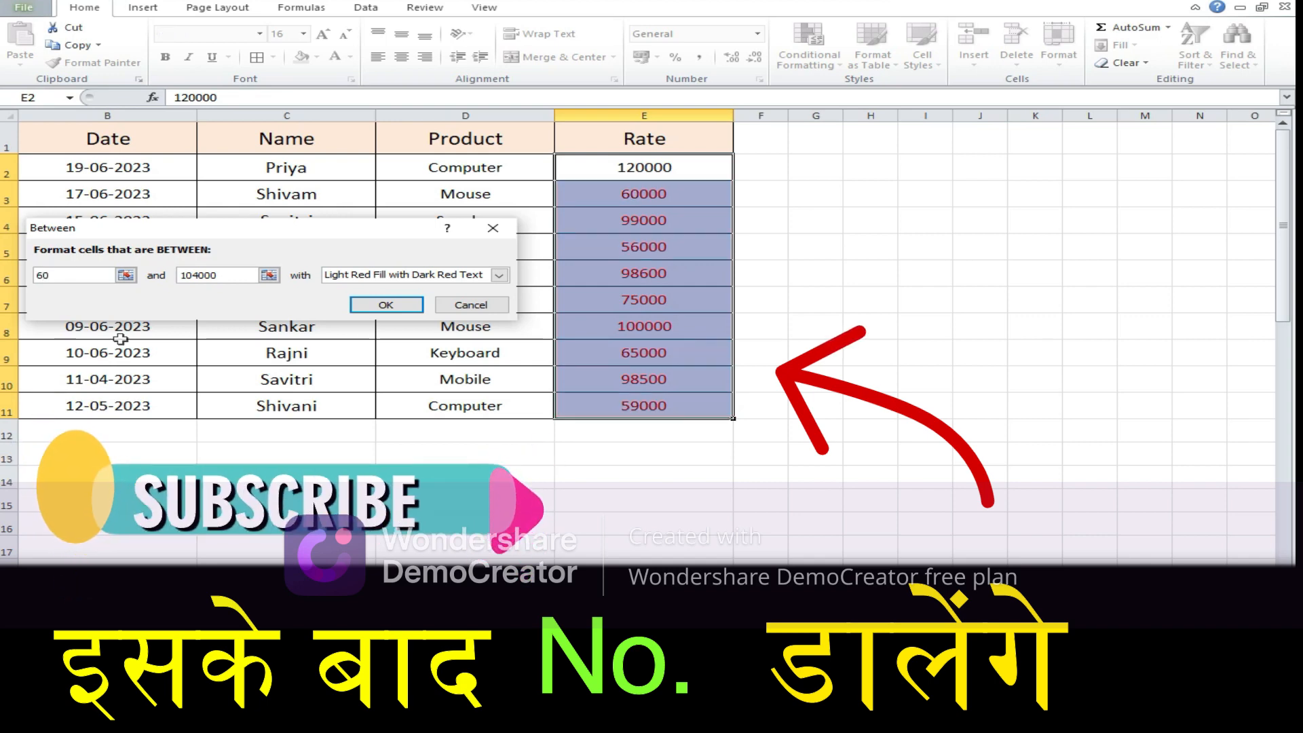
{"action": "type", "text": "000"}
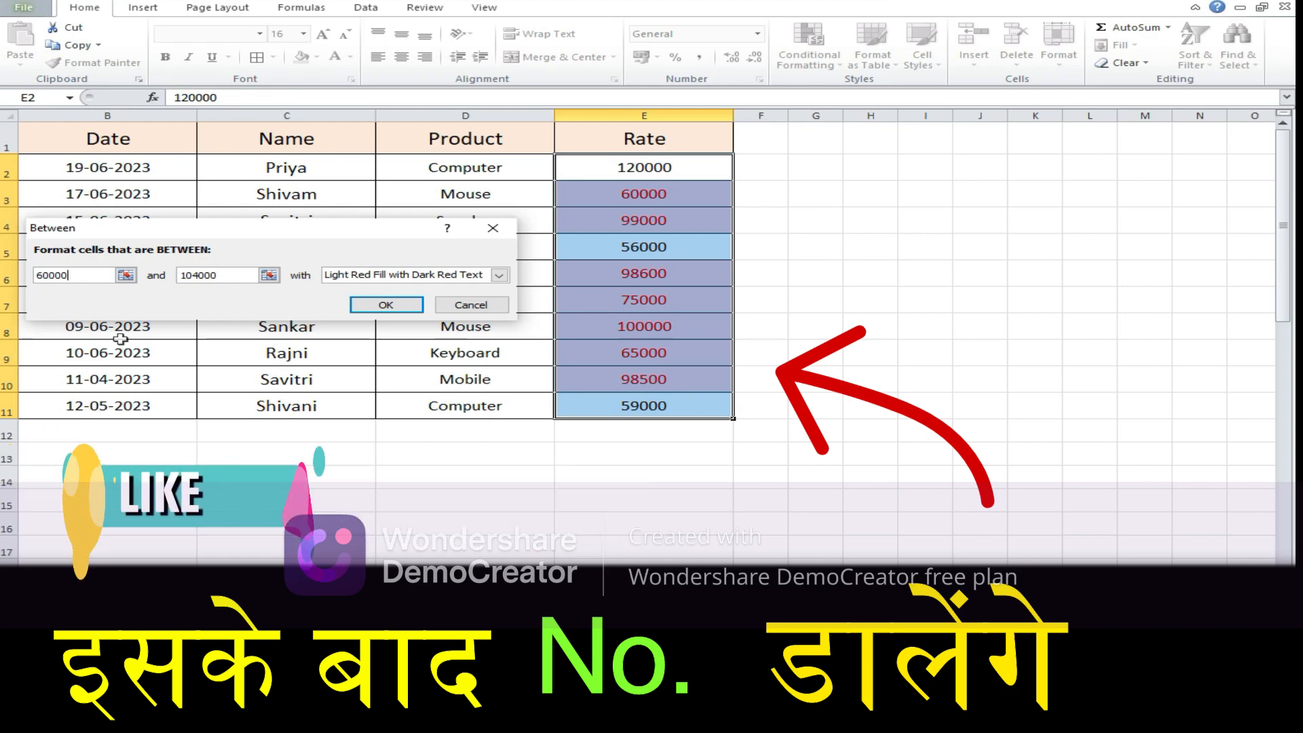
{"action": "key", "text": "BackSpace"}
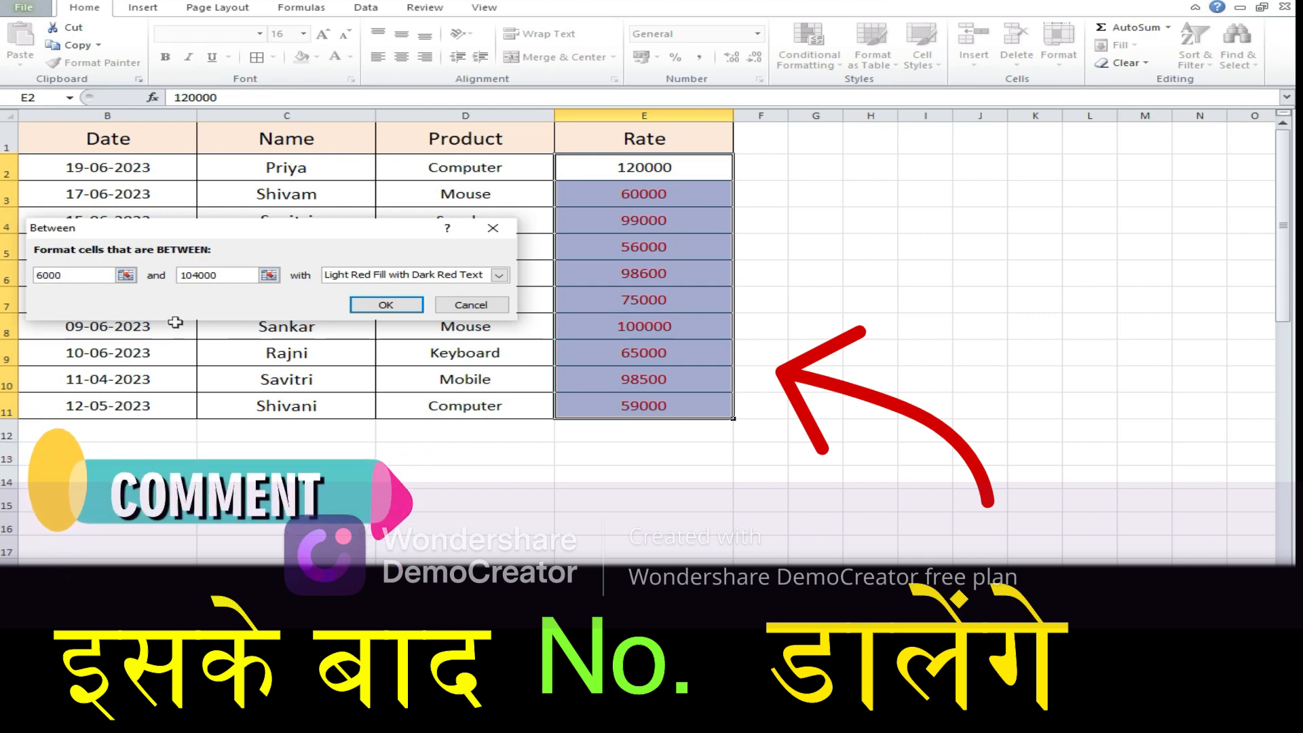
{"action": "type", "text": "0"}
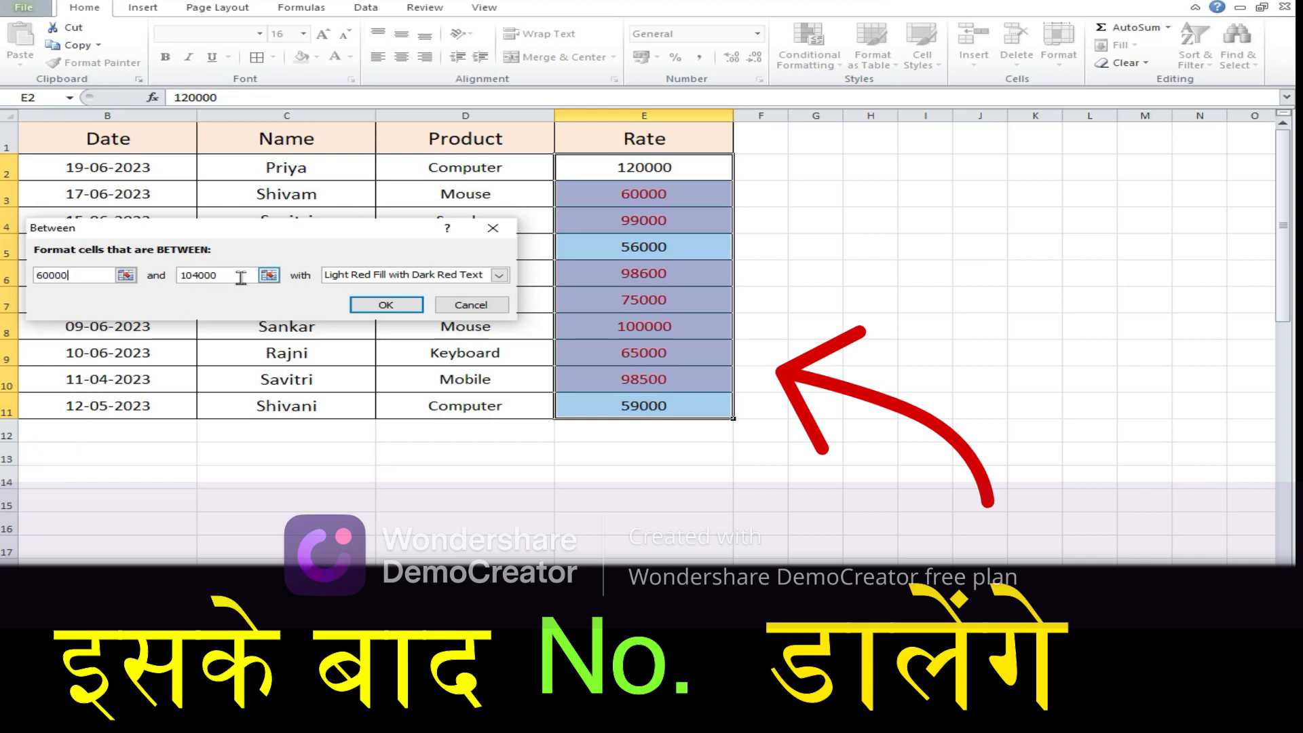
Set the upper limit of the Between rule to 95600
{"action": "left_click_drag", "start_coordinate": [237, 275], "coordinate": [178, 274]}
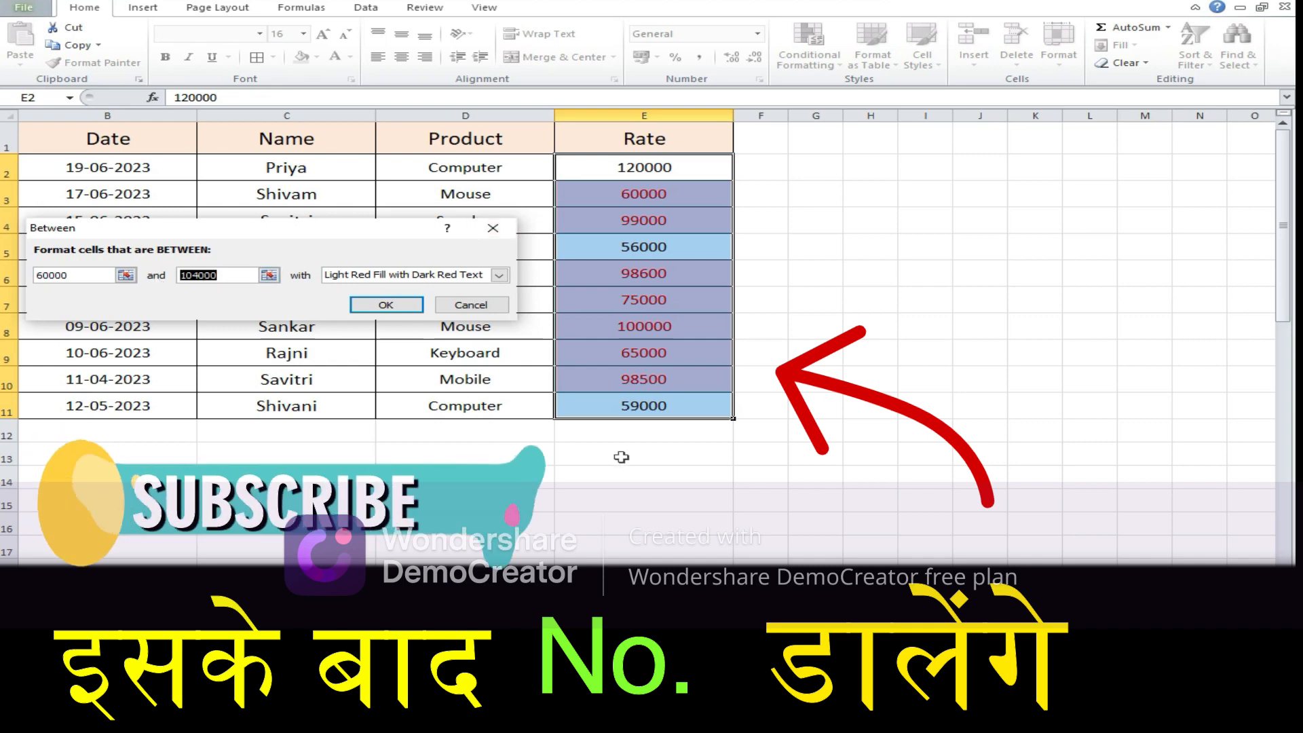
{"action": "type", "text": "9"}
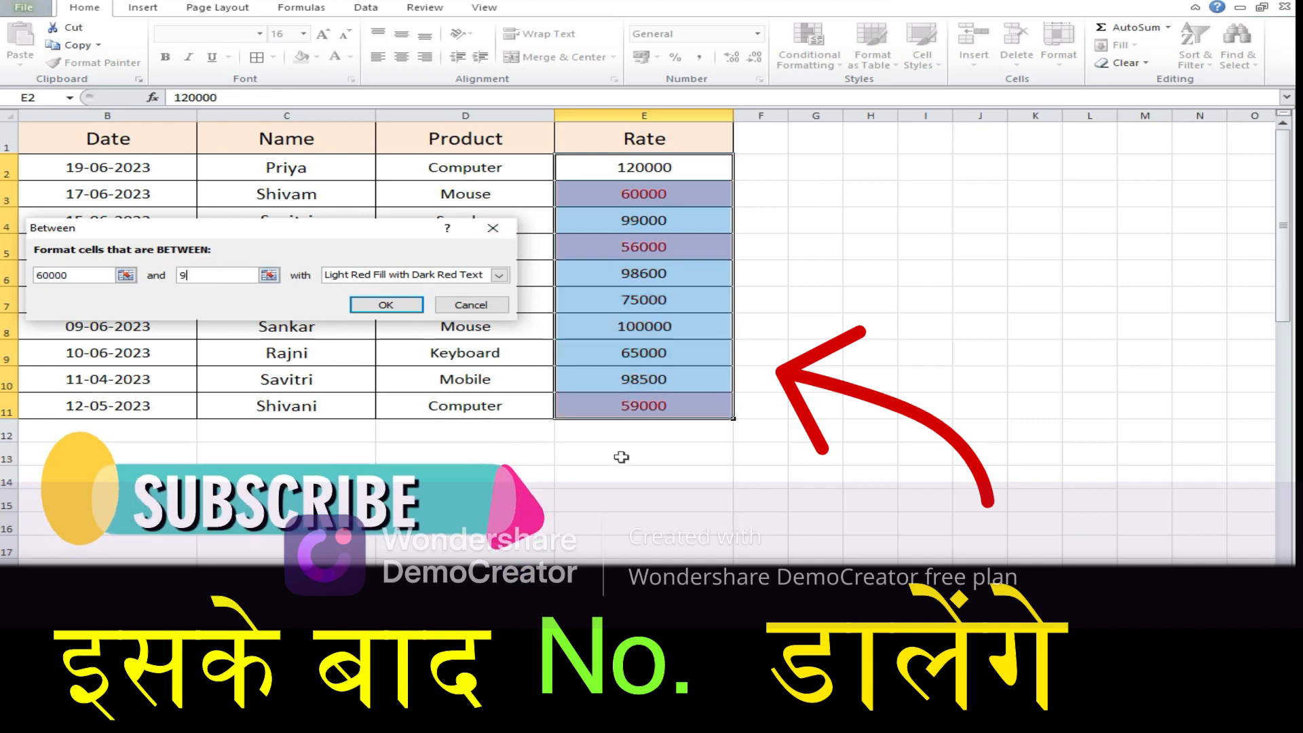
{"action": "type", "text": "5"}
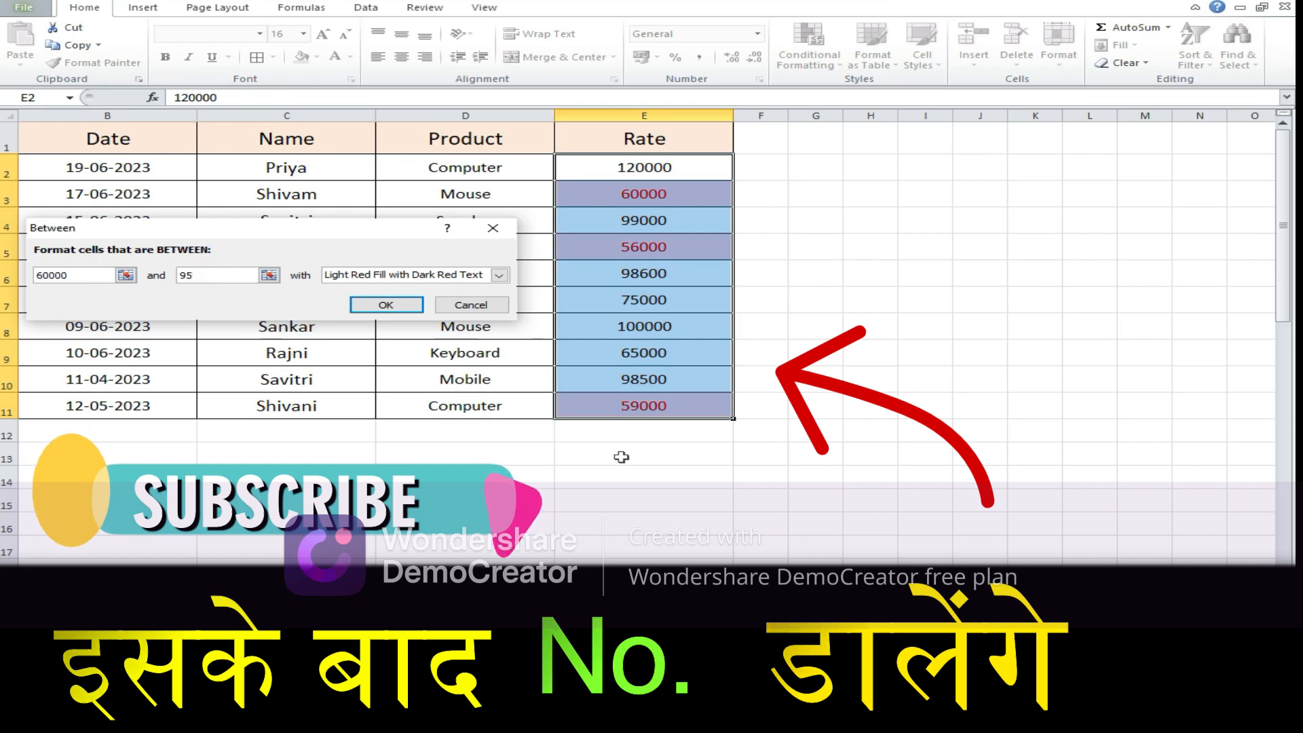
{"action": "type", "text": "6"}
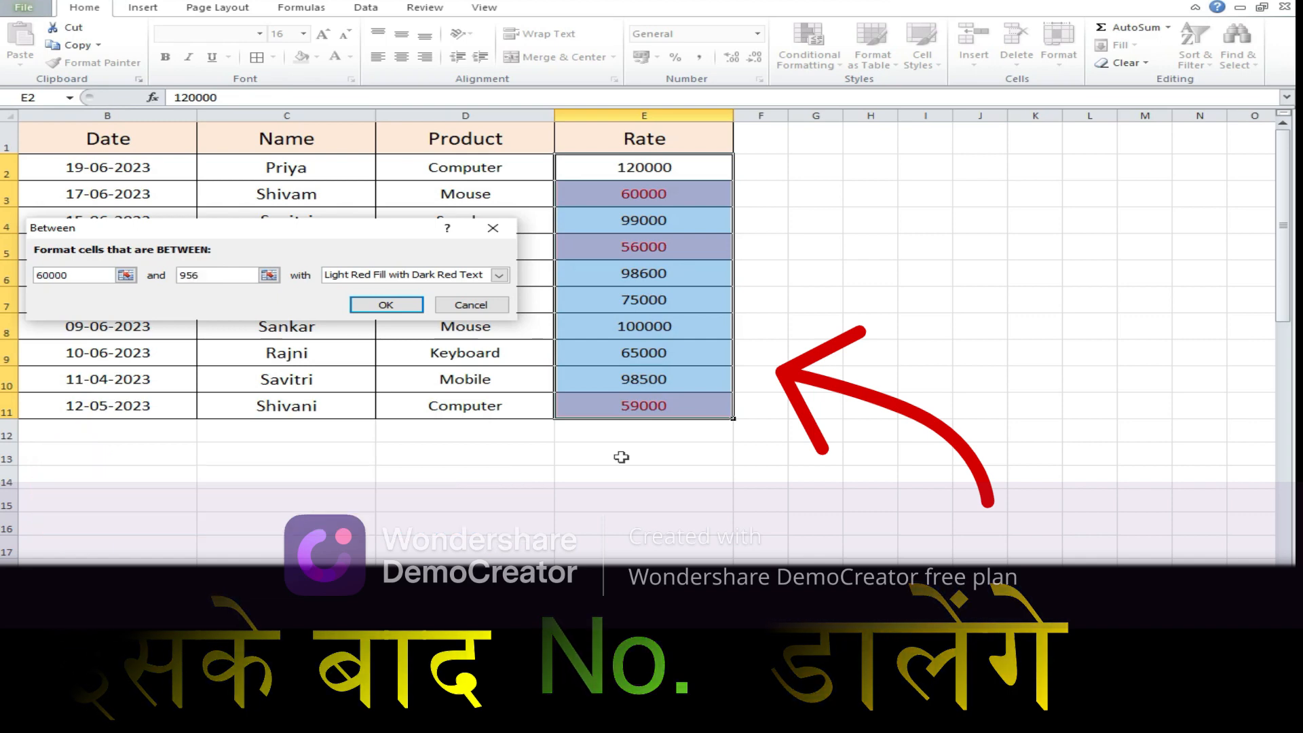
{"action": "type", "text": "00"}
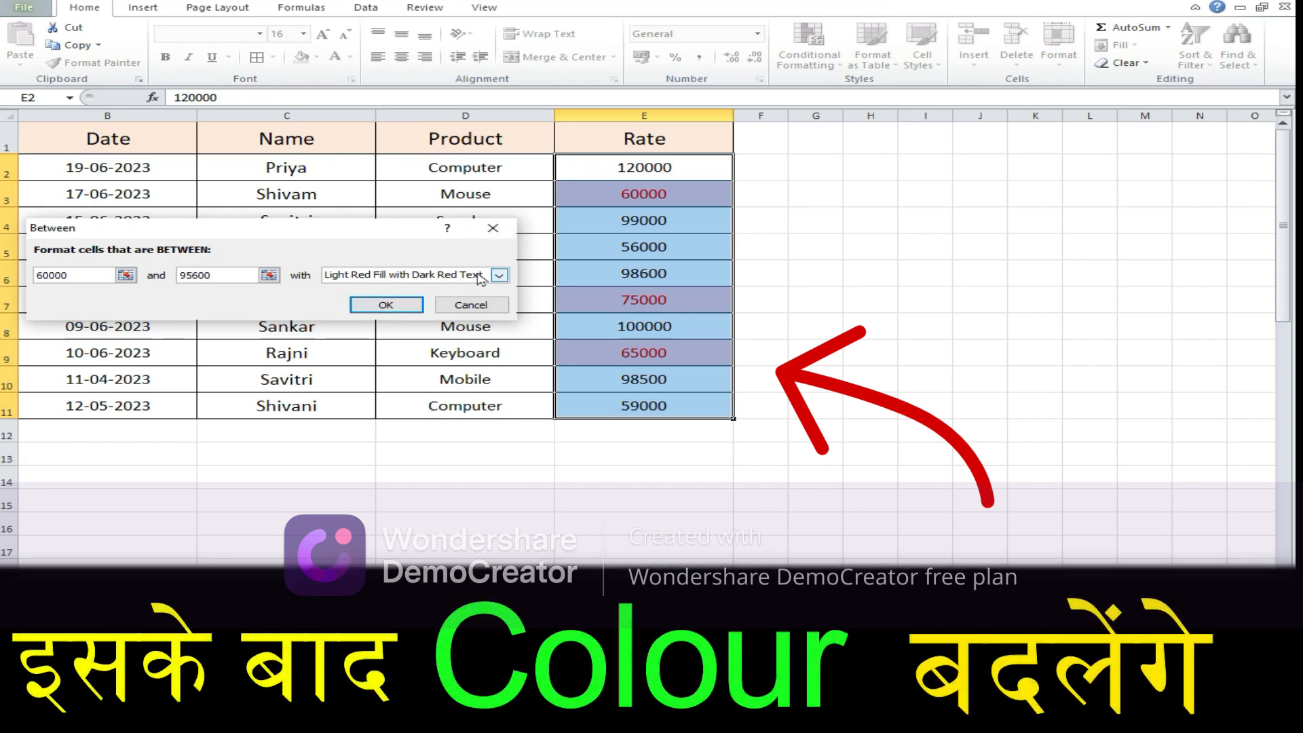
Give the Between rule a custom light green fill and apply it to the Rate values
{"action": "left_click", "coordinate": [499, 276]}
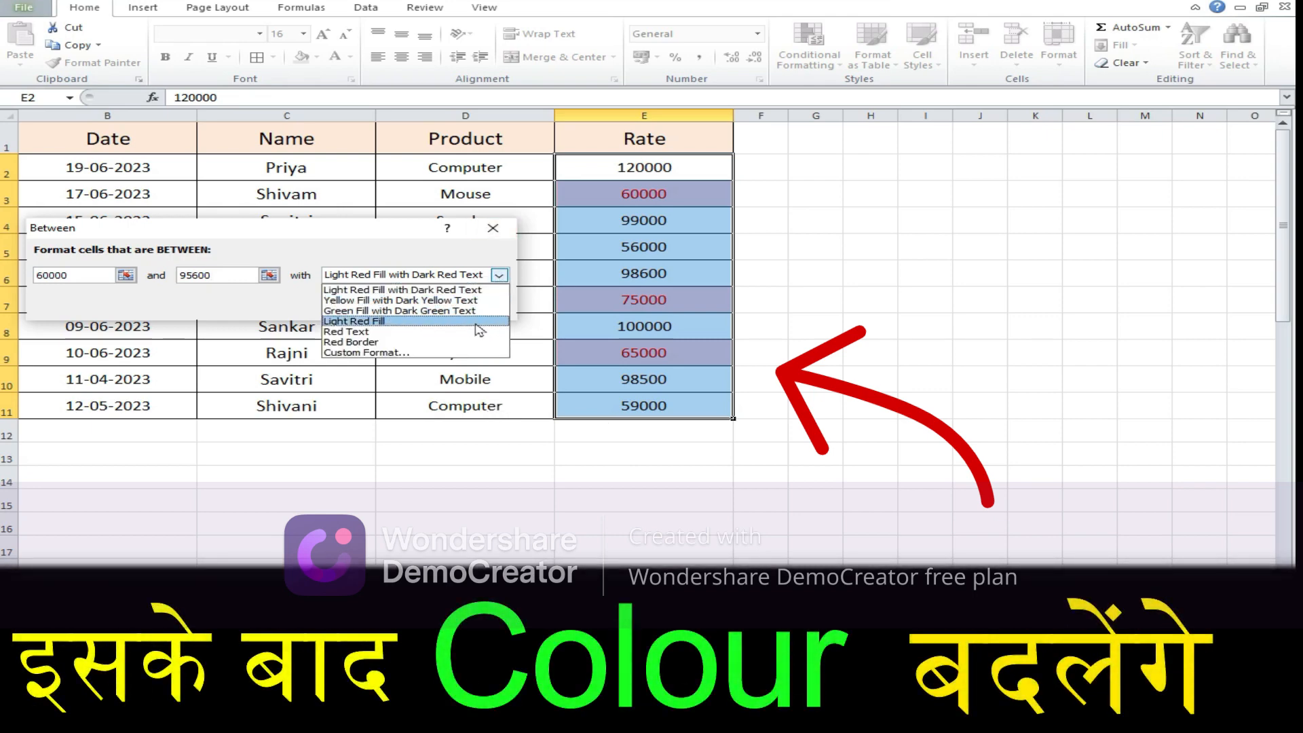
{"action": "left_click", "coordinate": [463, 353]}
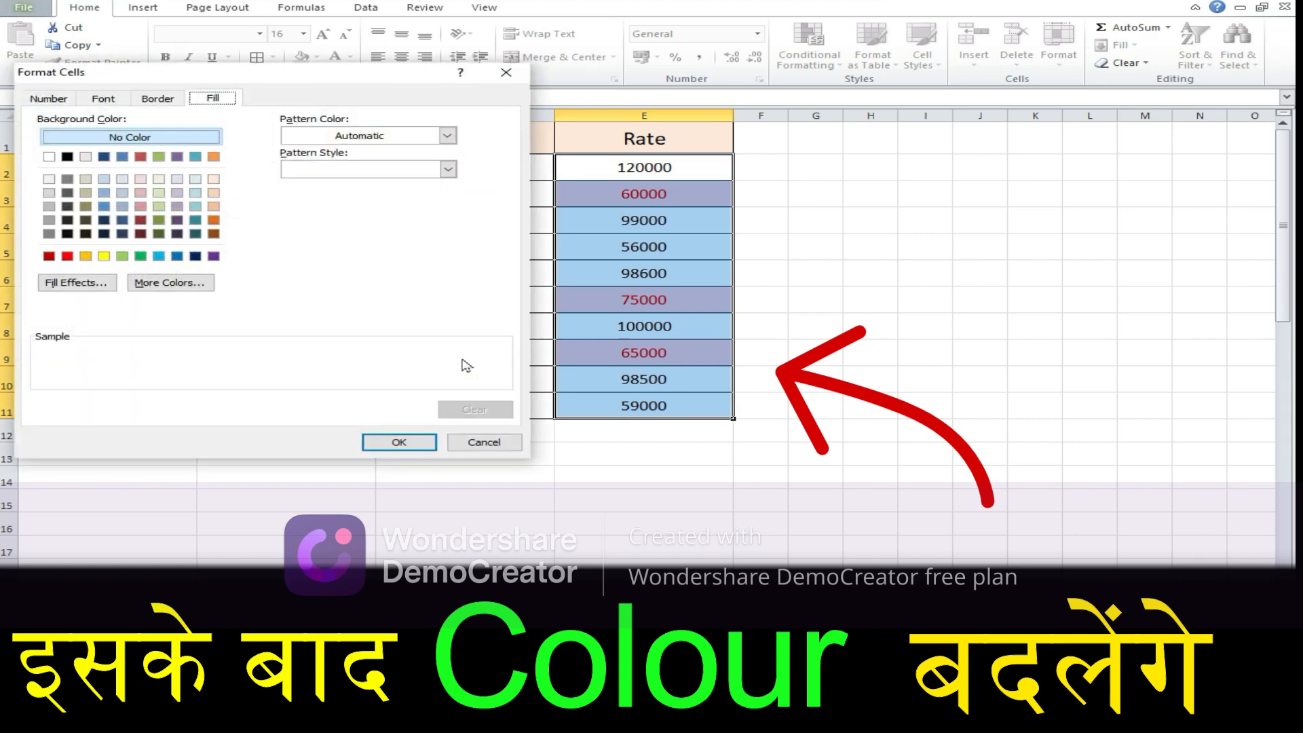
{"action": "left_click", "coordinate": [123, 256]}
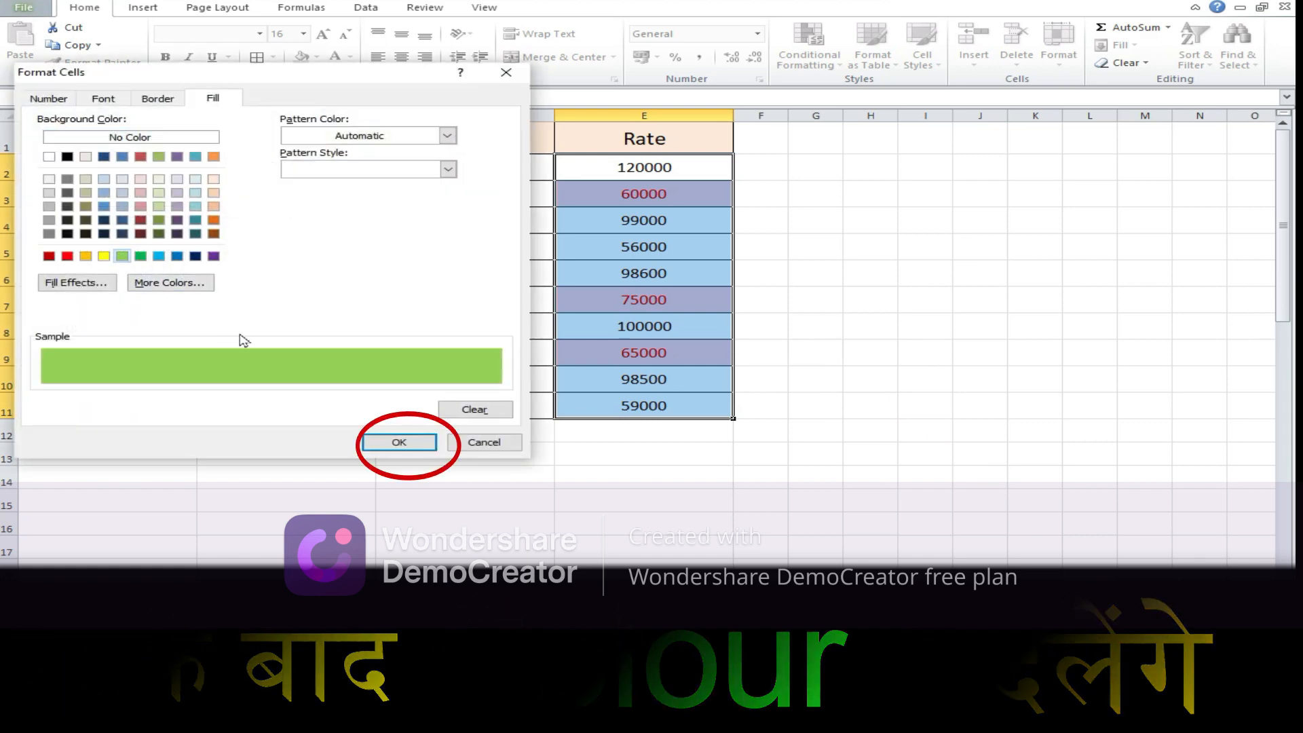
{"action": "left_click", "coordinate": [398, 443]}
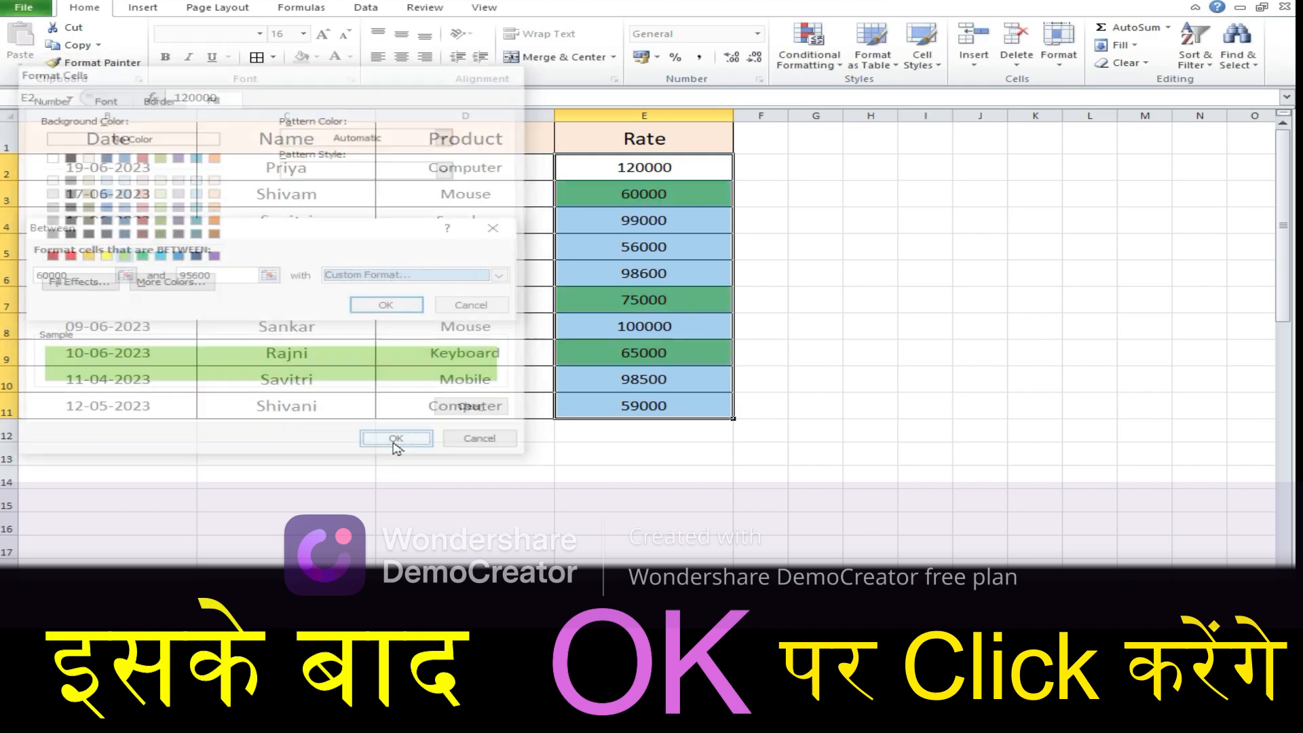
{"action": "left_click", "coordinate": [385, 307]}
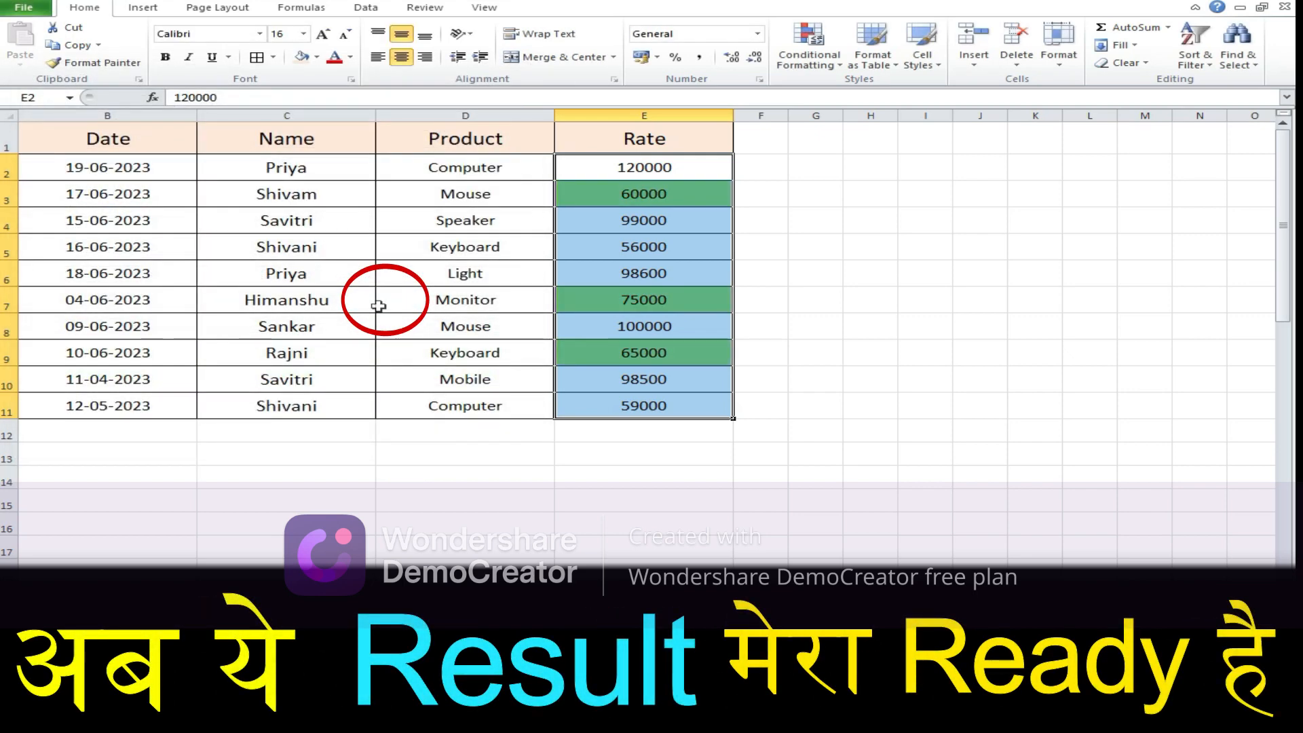
{"action": "left_click", "coordinate": [914, 375]}
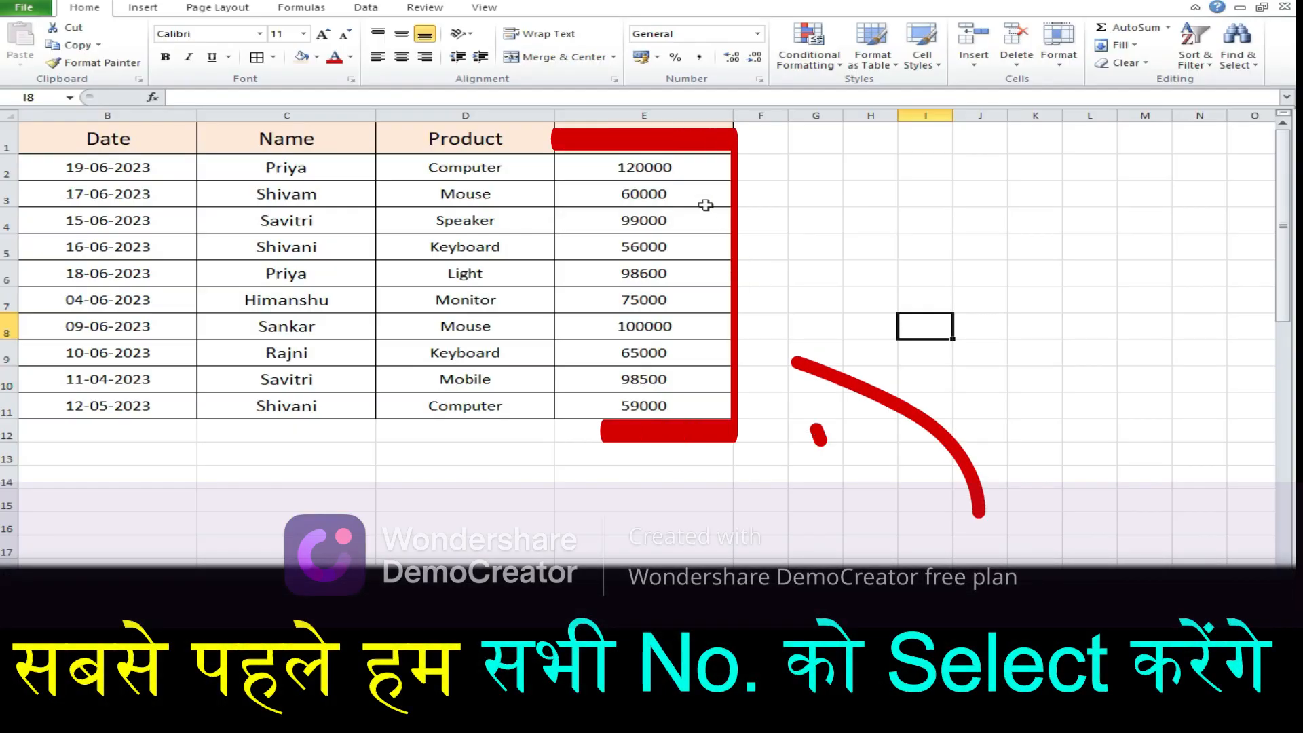
Set up an Equal To highlight rule for the Rate values in E2:E11 with the value 100000
{"action": "left_click_drag", "start_coordinate": [681, 167], "coordinate": [682, 404]}
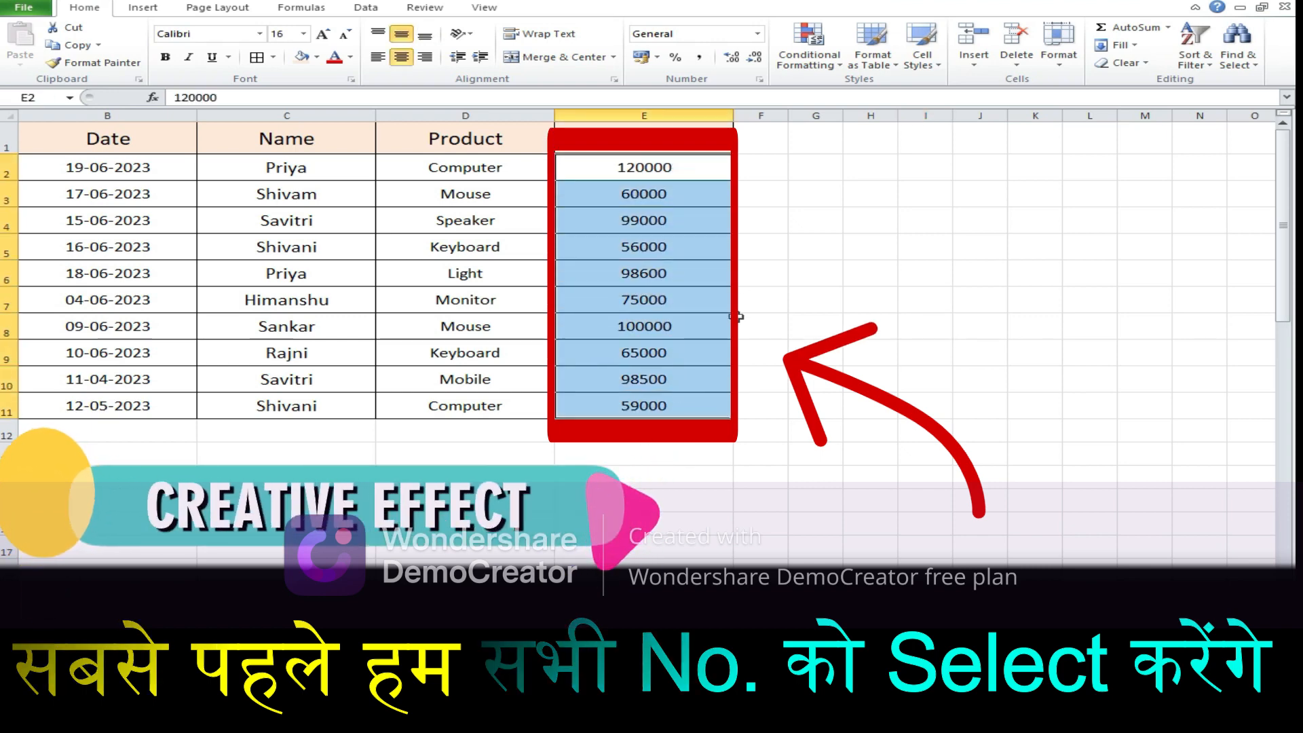
{"action": "left_click", "coordinate": [809, 47]}
{"action": "mouse_move", "coordinate": [833, 95]}
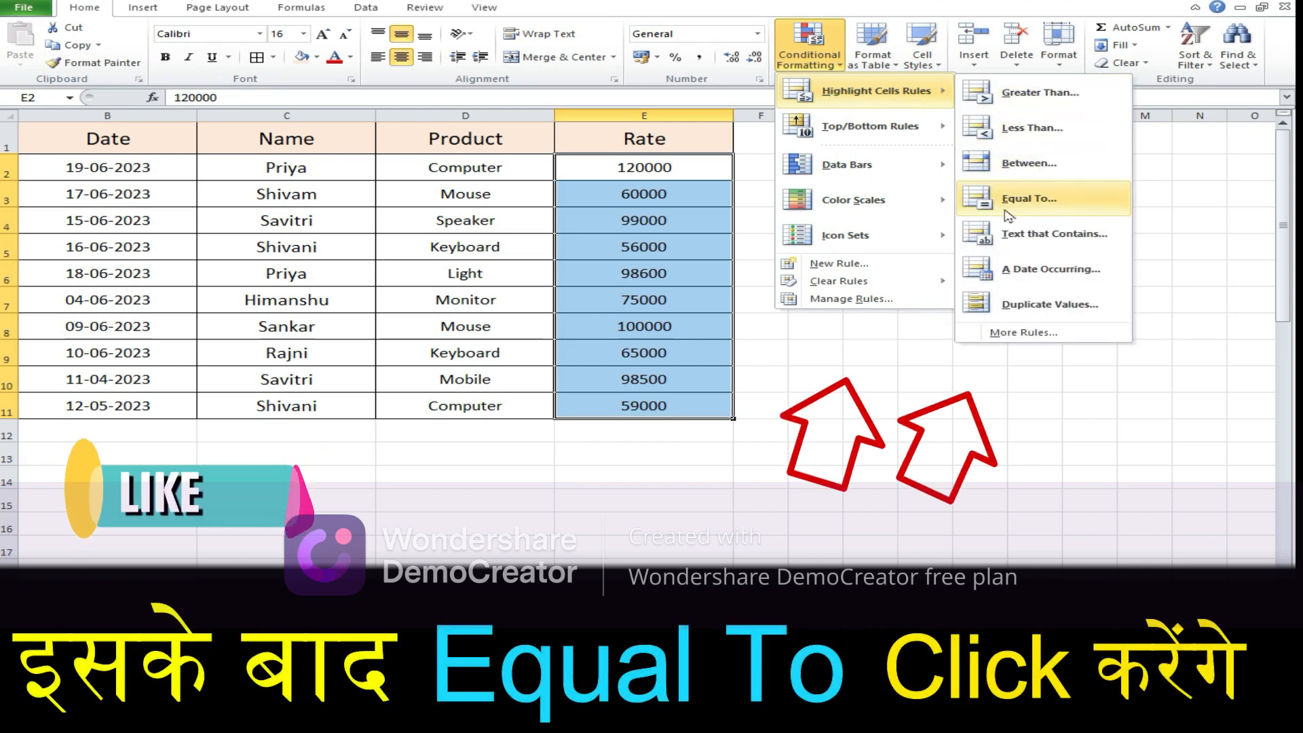
{"action": "left_click", "coordinate": [1029, 198]}
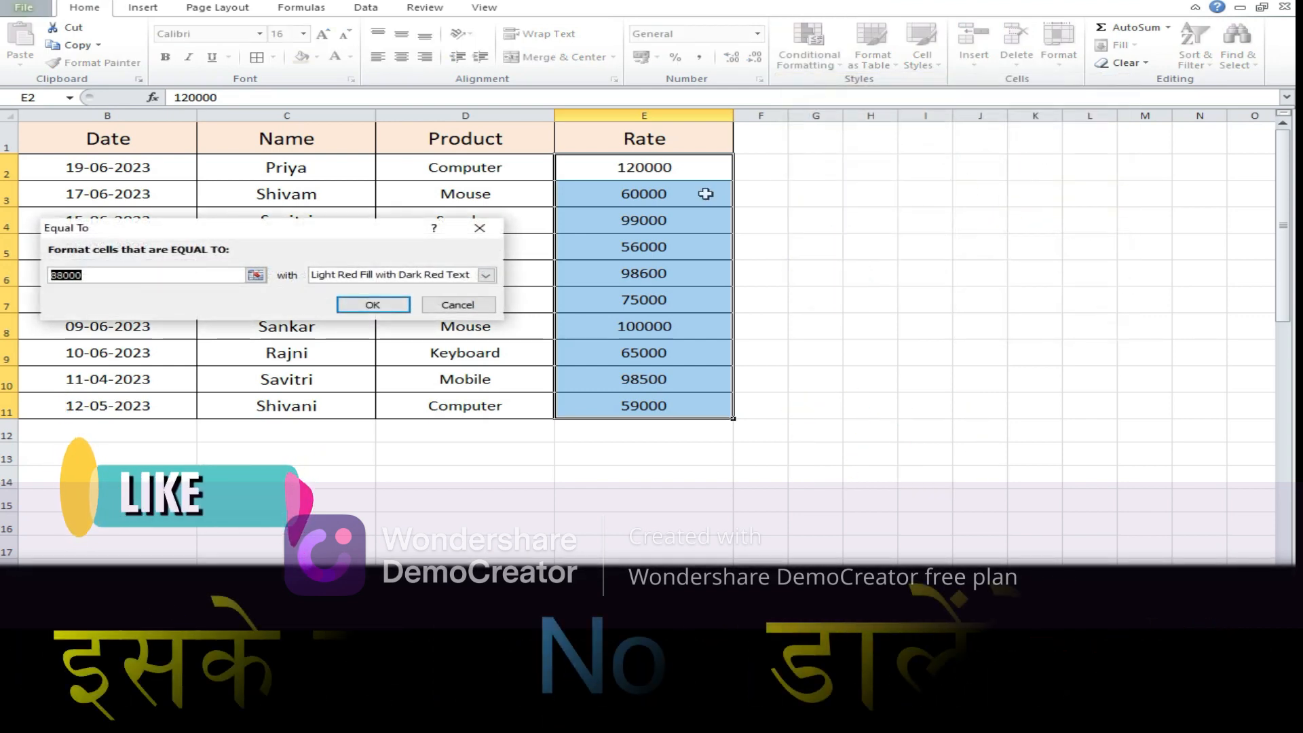
{"action": "left_click", "coordinate": [138, 275]}
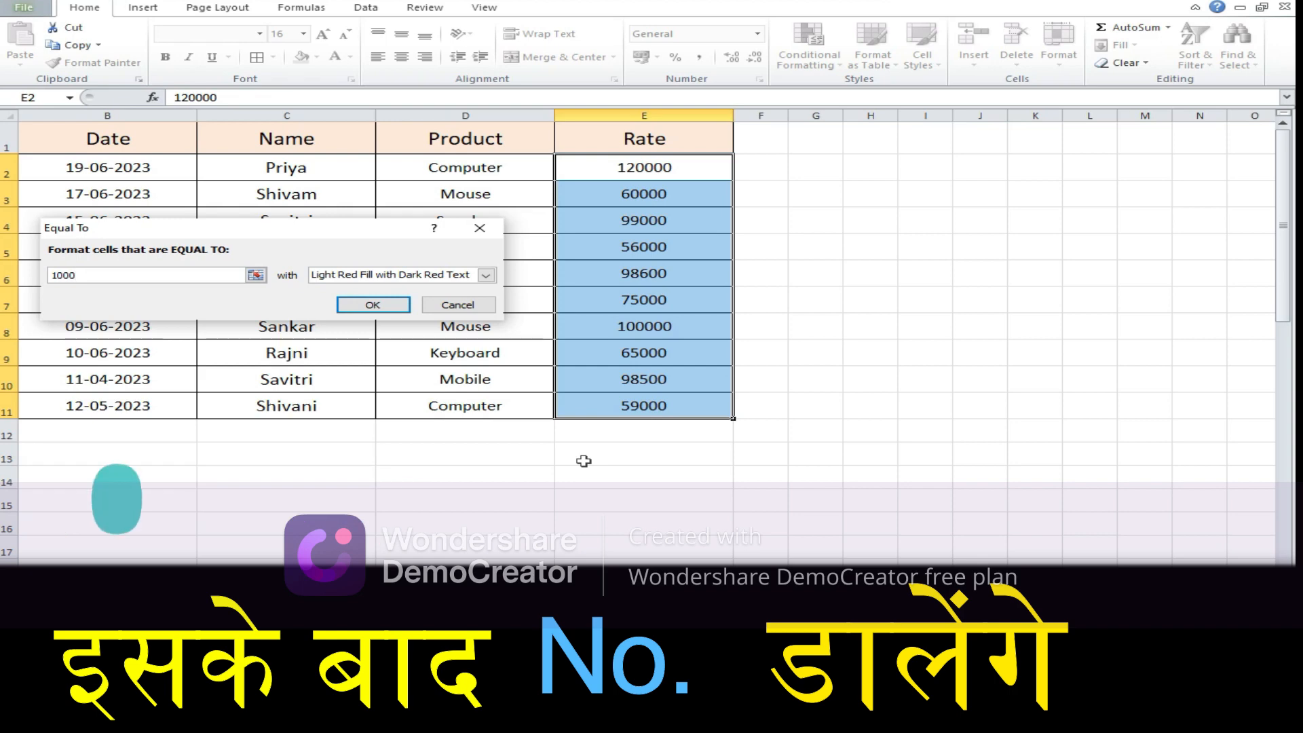
{"action": "type", "text": "00"}
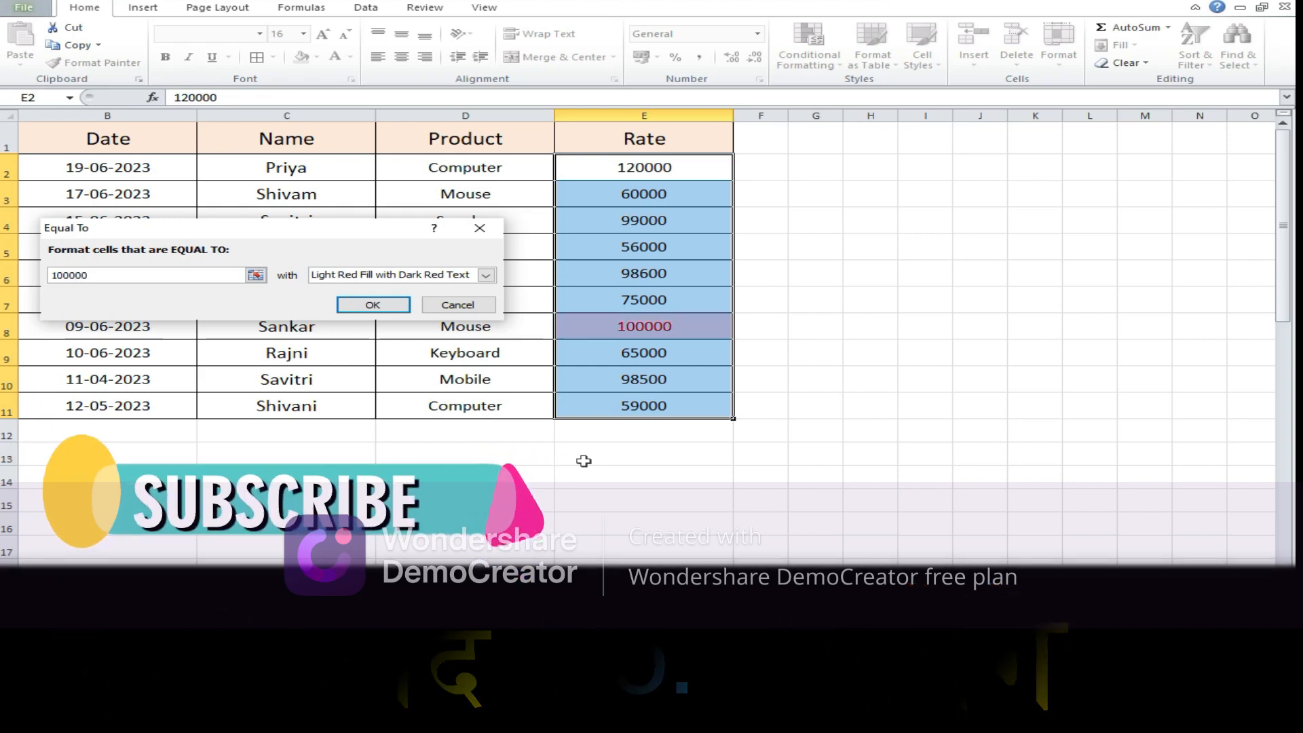
Give the Equal To rule a custom light green fill and apply it to the Rate values
{"action": "left_click", "coordinate": [485, 276]}
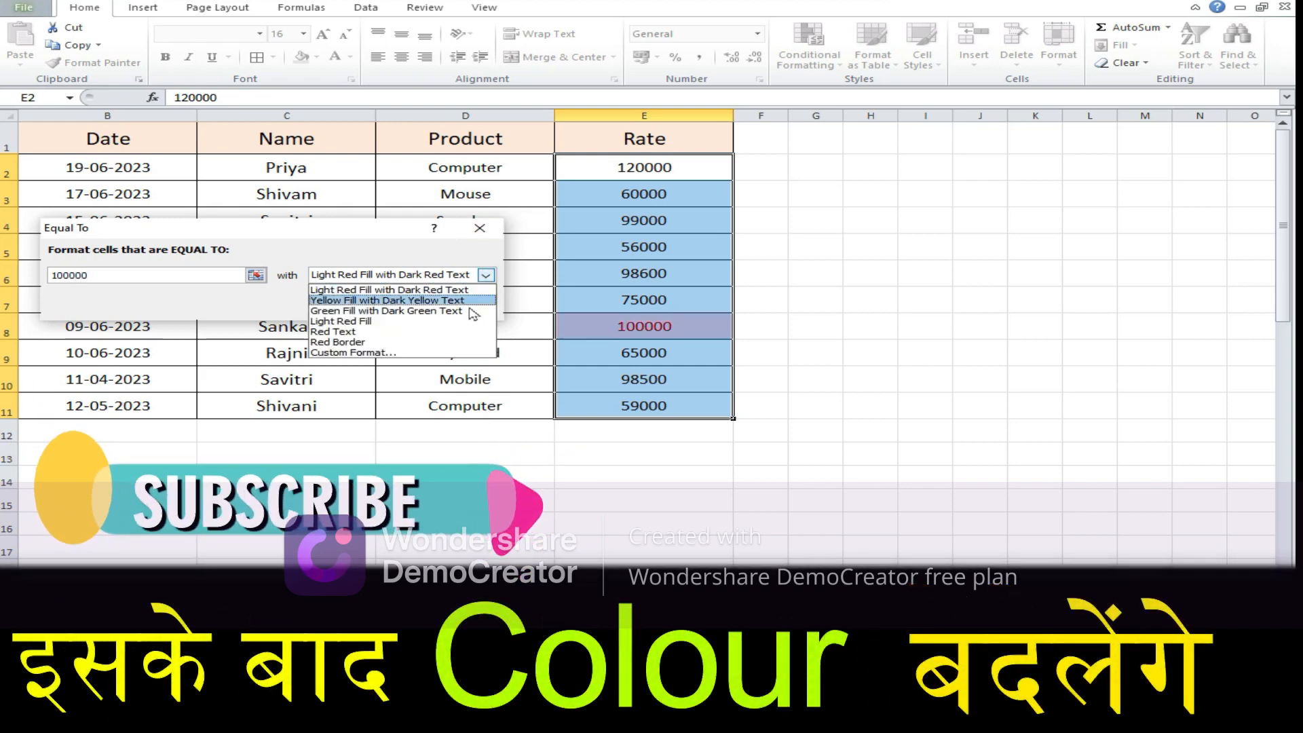
{"action": "left_click", "coordinate": [421, 353]}
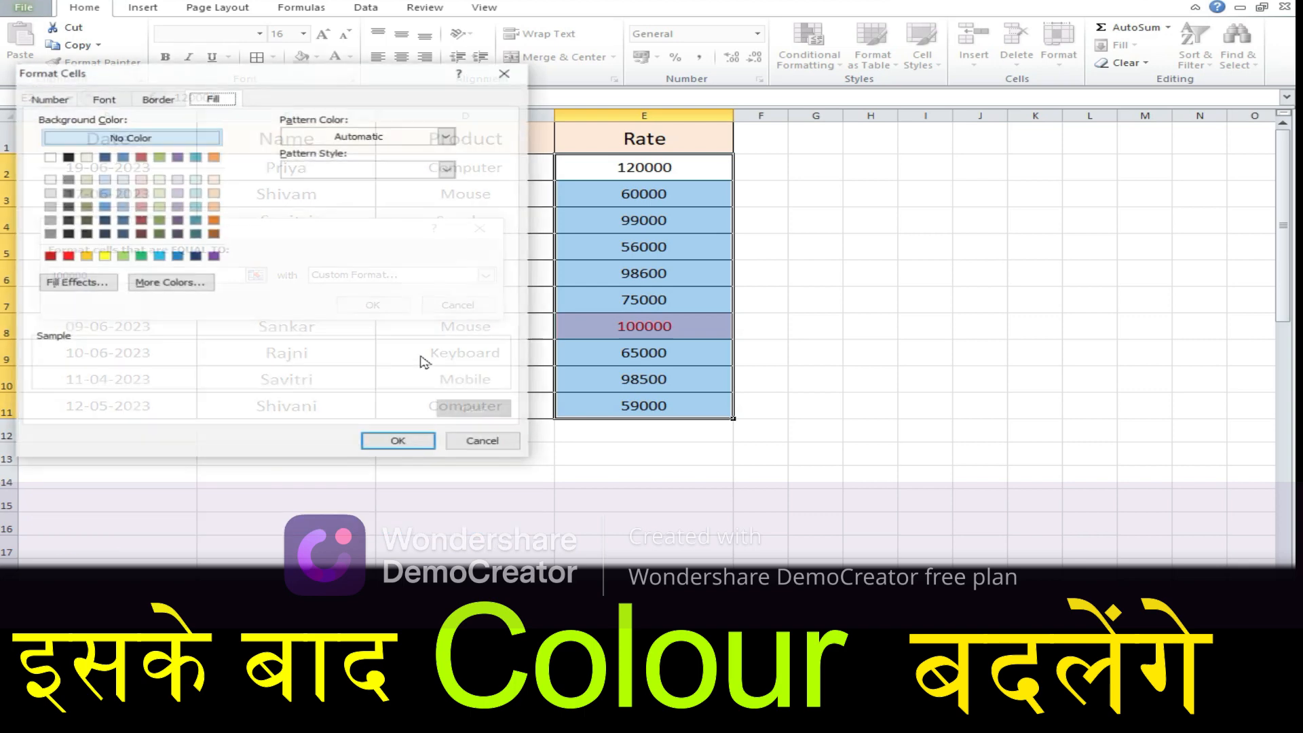
{"action": "left_click", "coordinate": [122, 258]}
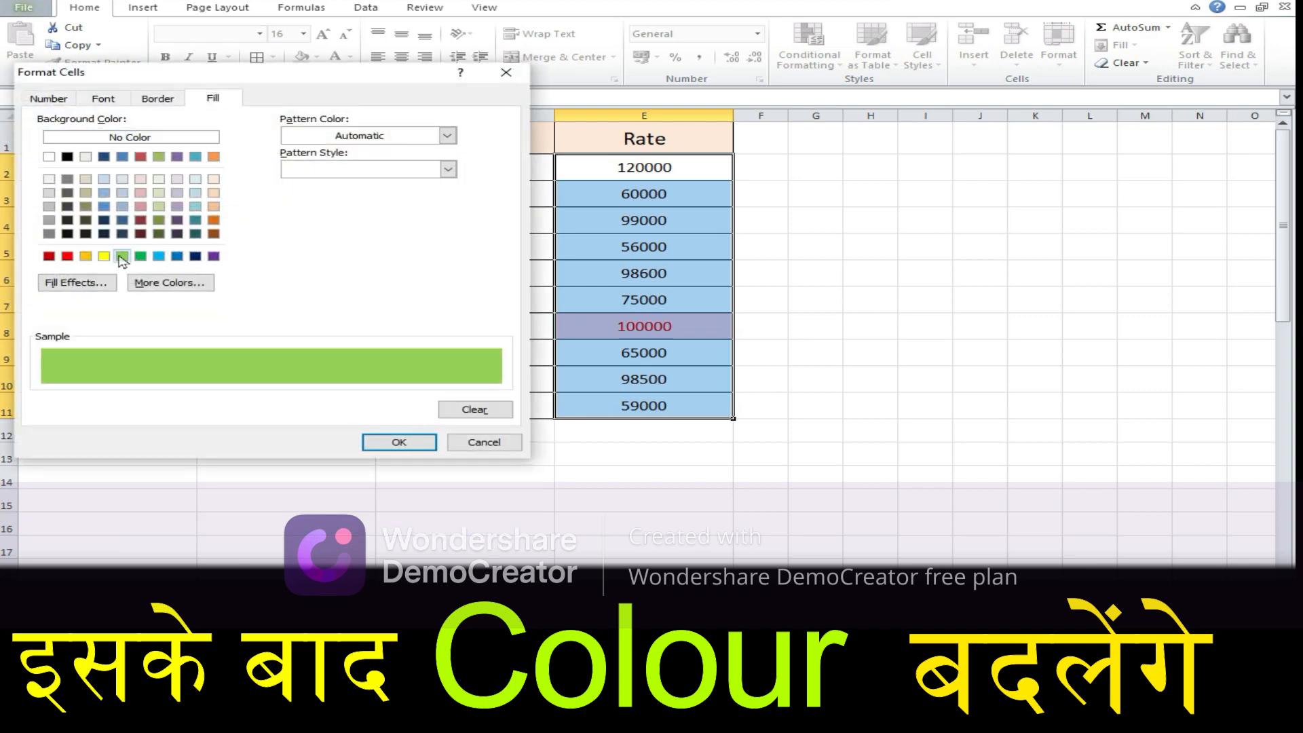
{"action": "left_click", "coordinate": [398, 442]}
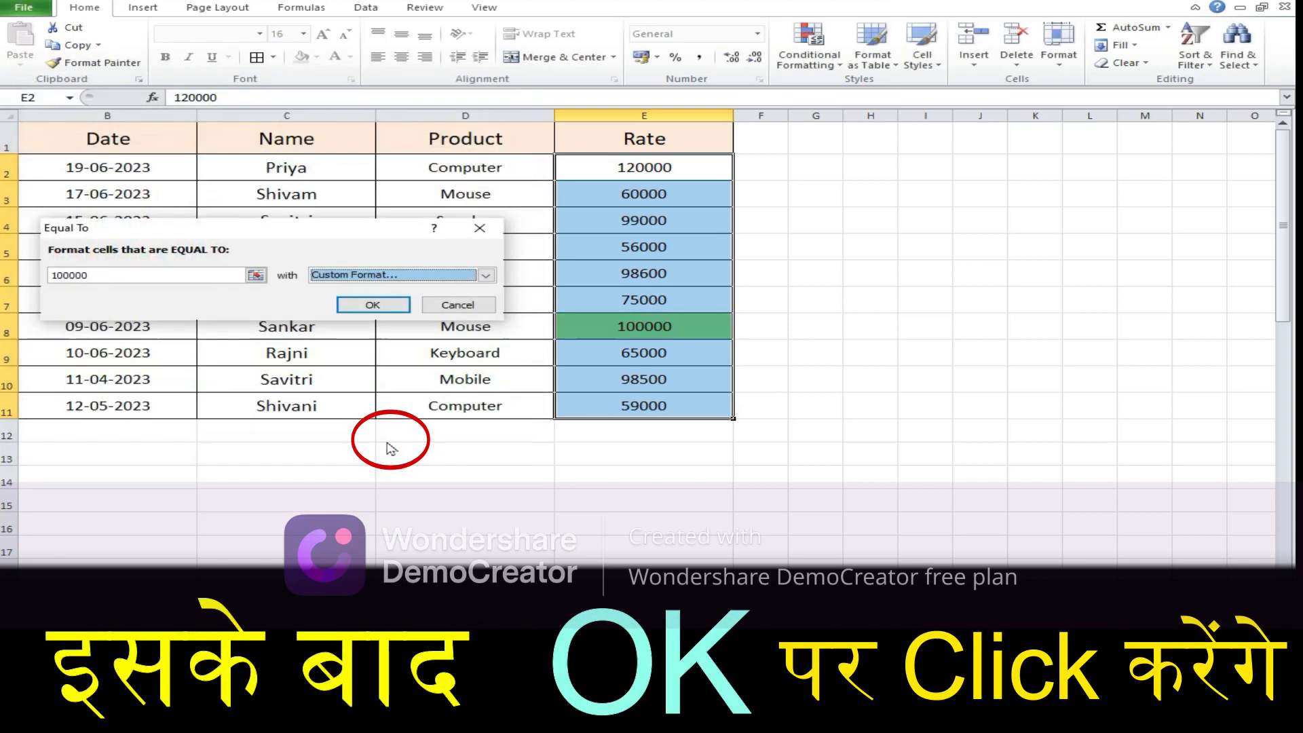
{"action": "left_click", "coordinate": [358, 311]}
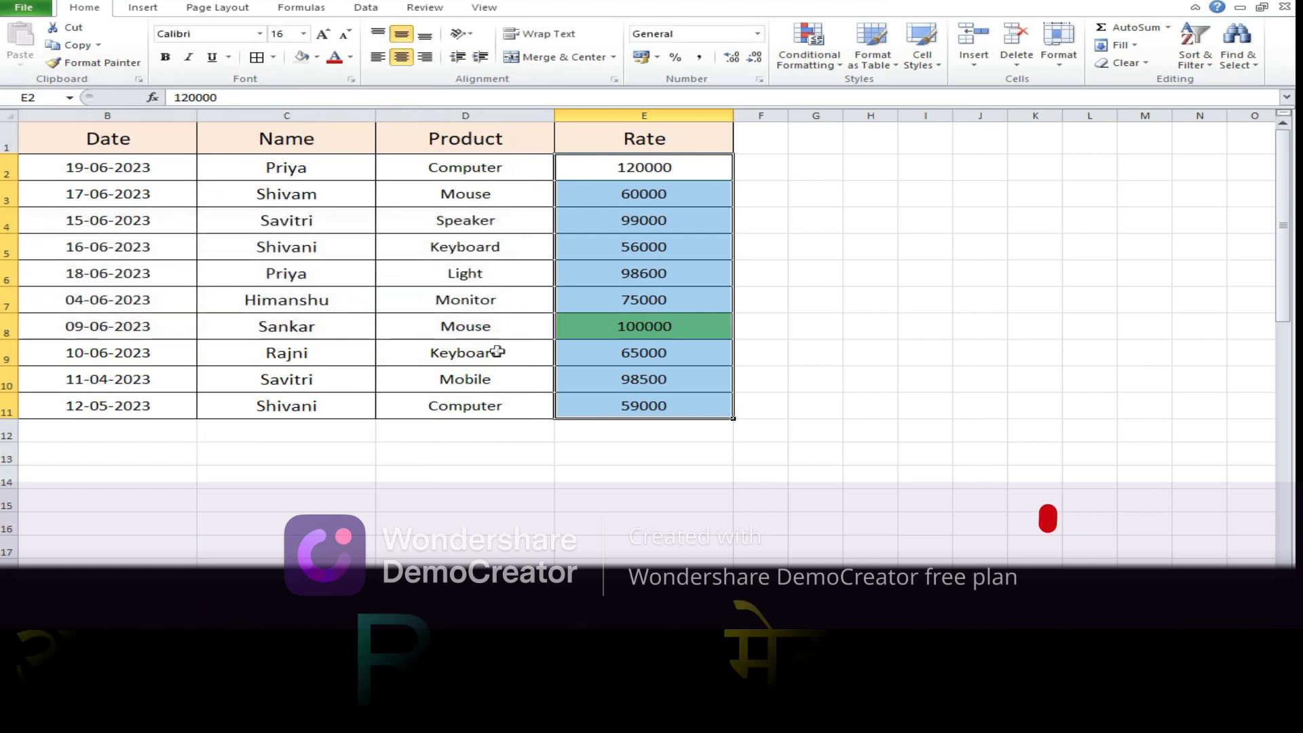
{"action": "left_click", "coordinate": [984, 326]}
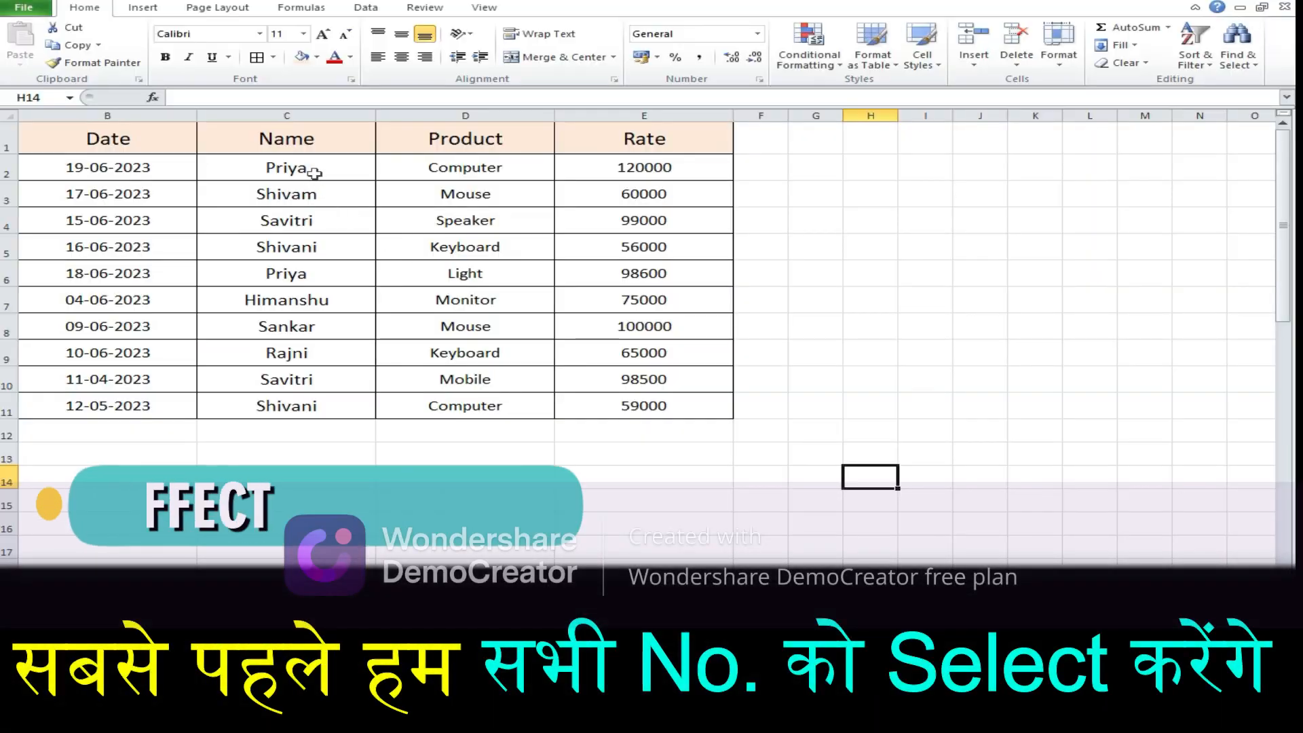
Set up a Text That Contains highlight rule for the Name entries in C2:C11, entering the name found in C5 as its text
{"action": "left_click", "coordinate": [339, 168]}
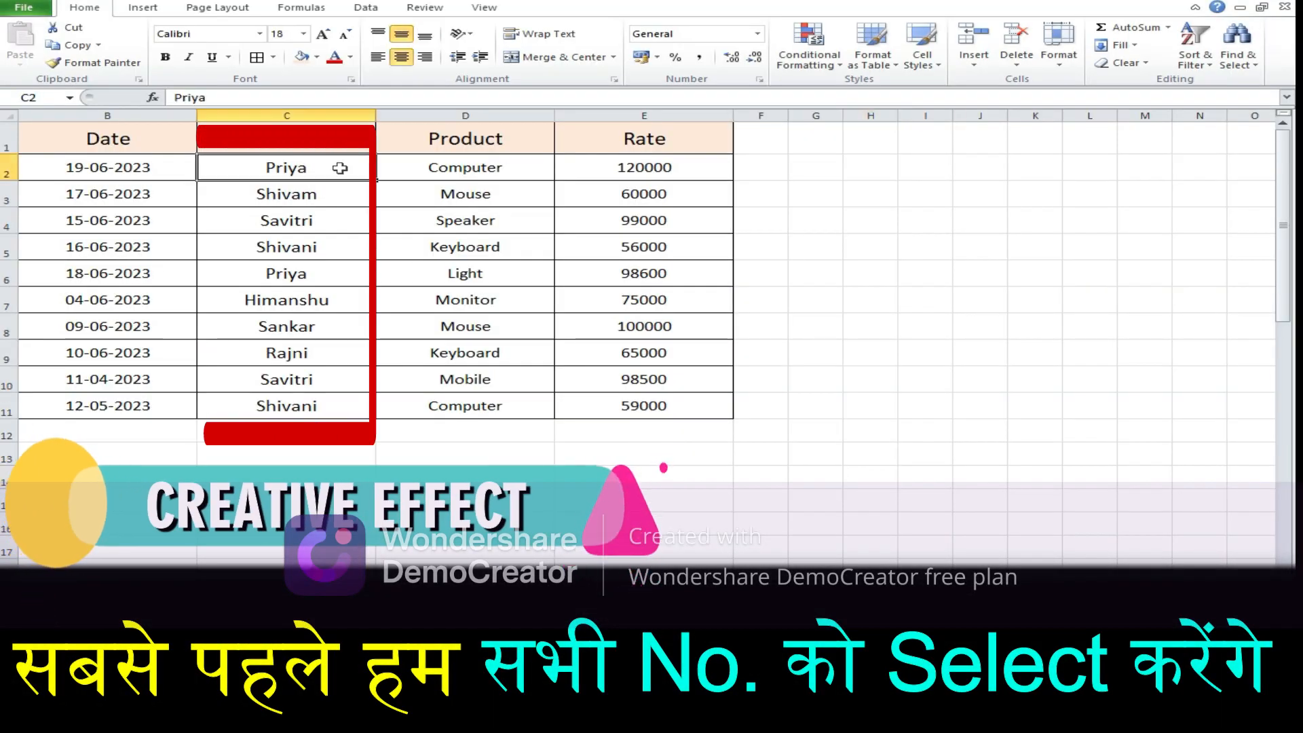
{"action": "left_click_drag", "start_coordinate": [325, 171], "coordinate": [344, 404]}
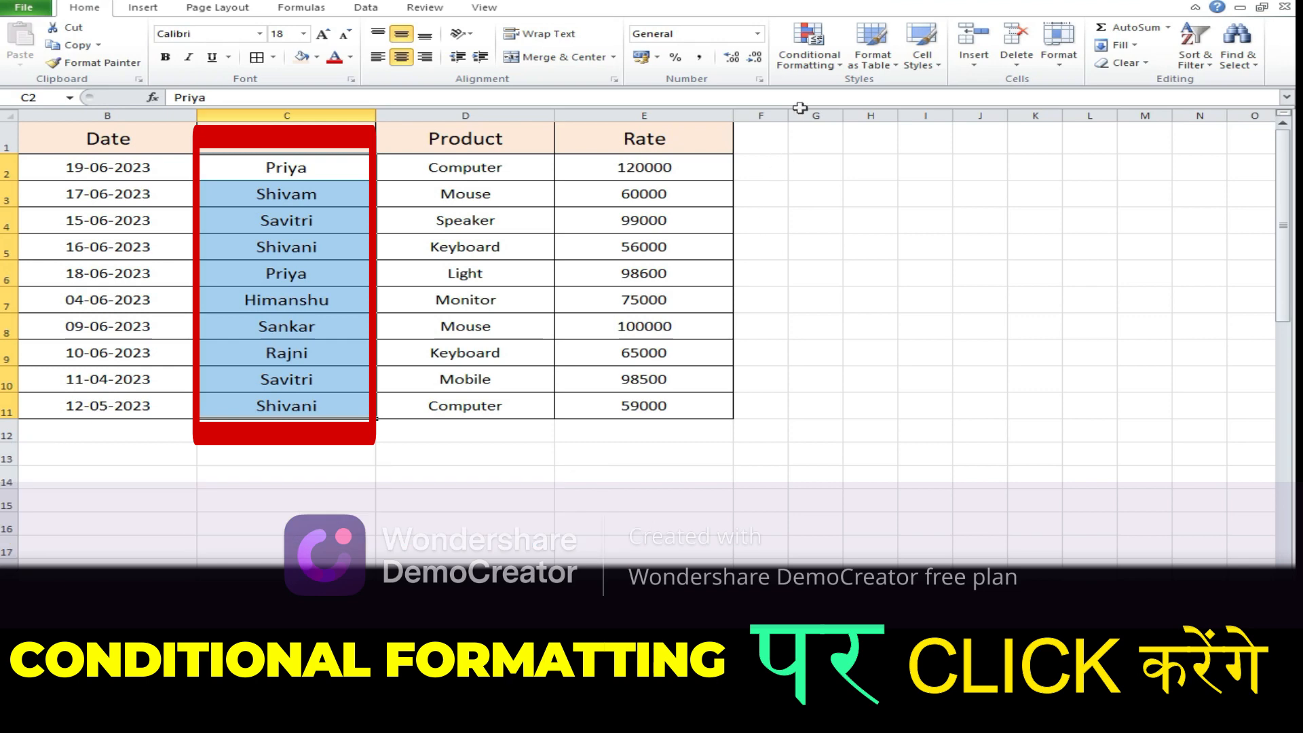
{"action": "left_click", "coordinate": [817, 54]}
{"action": "mouse_move", "coordinate": [875, 90]}
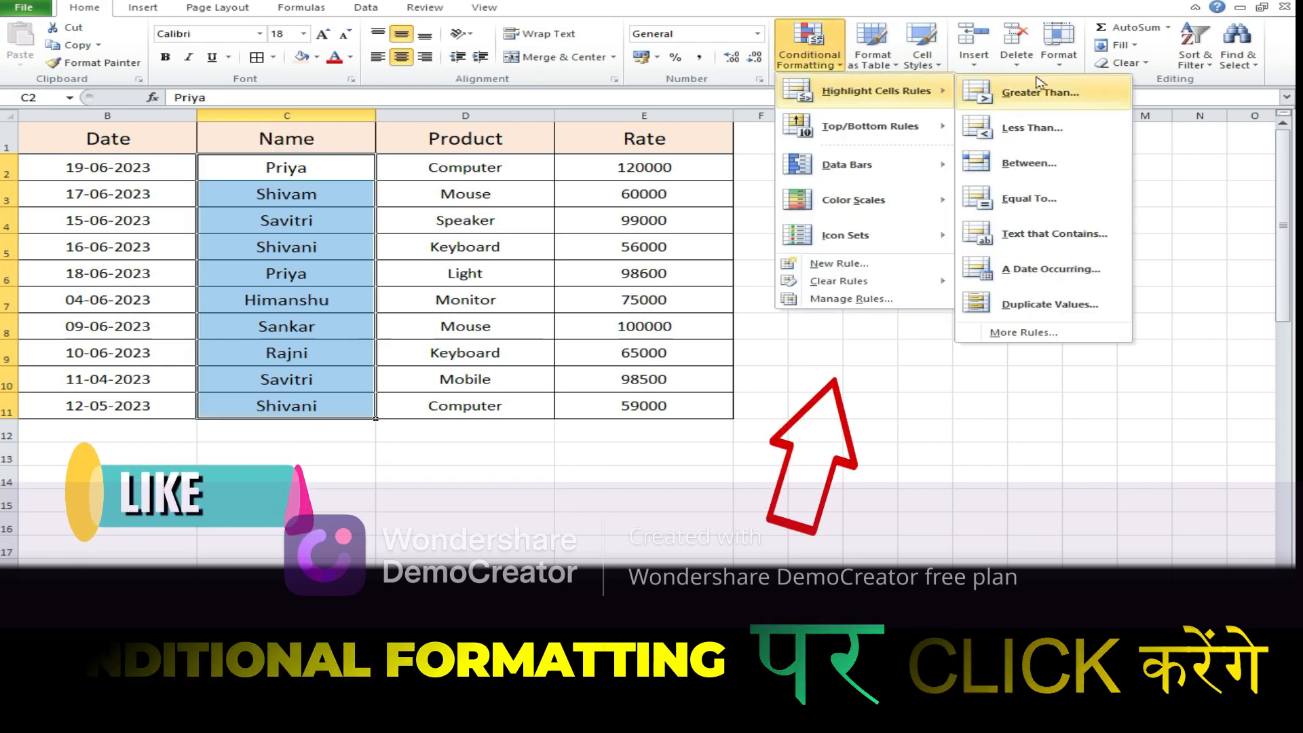
{"action": "left_click", "coordinate": [1007, 236]}
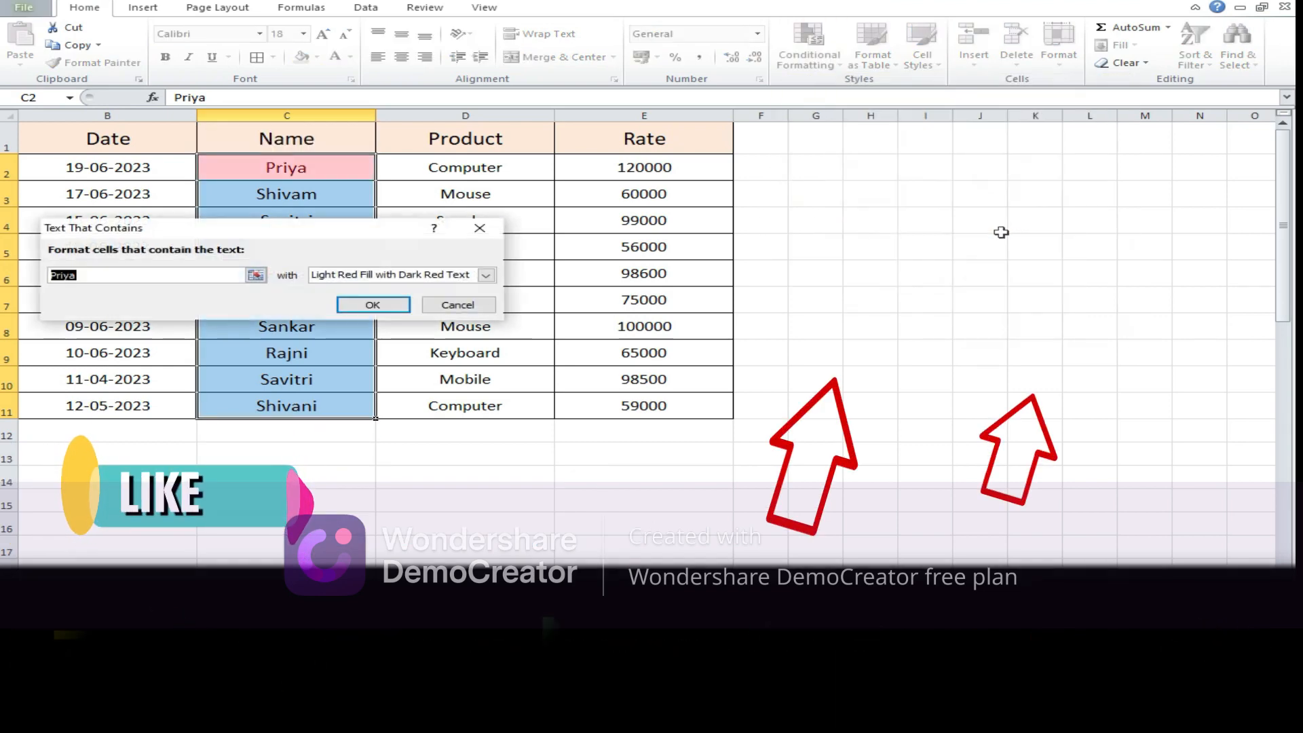
{"action": "left_click_drag", "start_coordinate": [721, 175], "coordinate": [765, 154]}
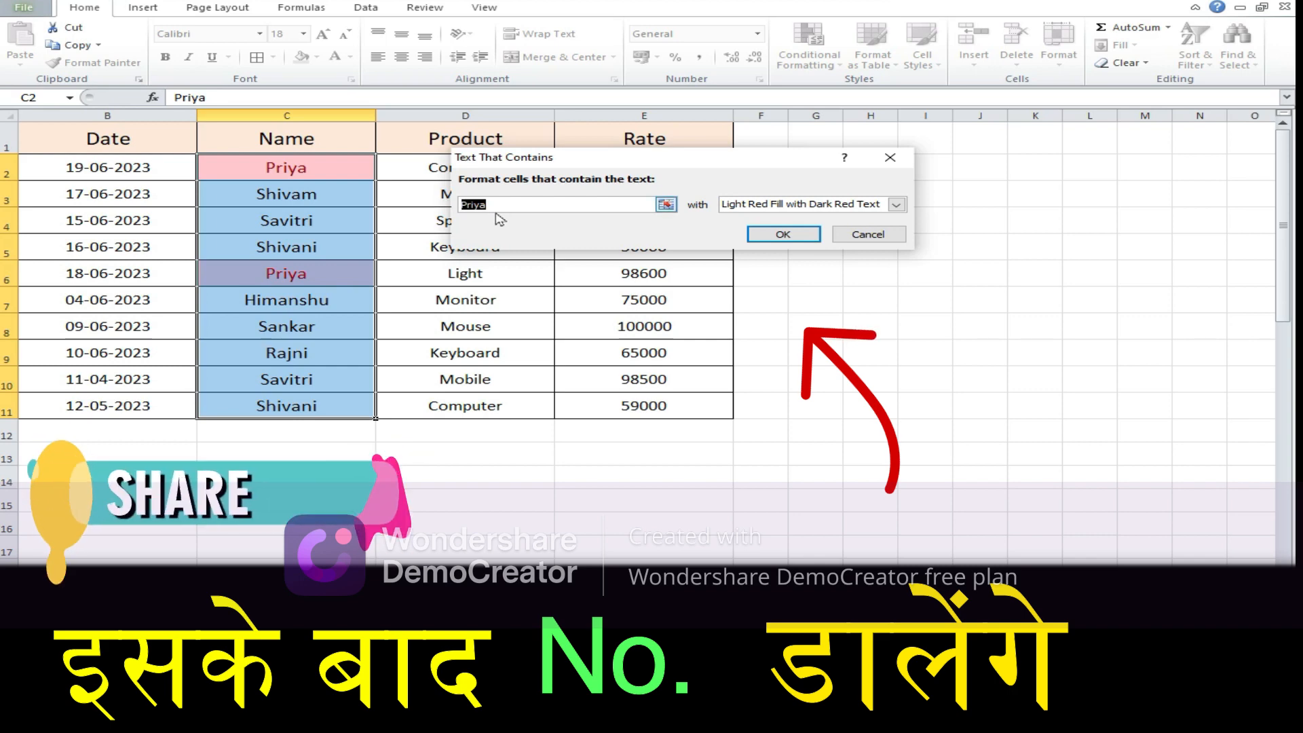
{"action": "type", "text": "Sh"}
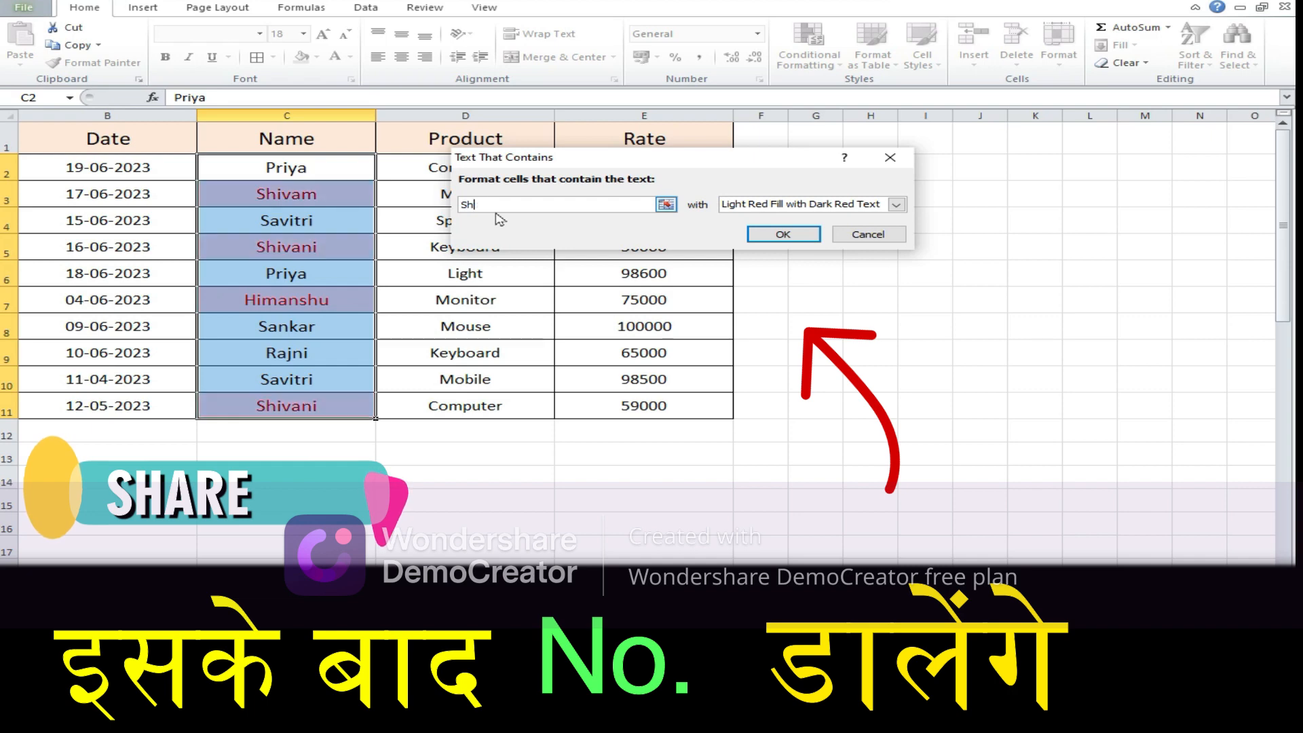
{"action": "type", "text": "ivani"}
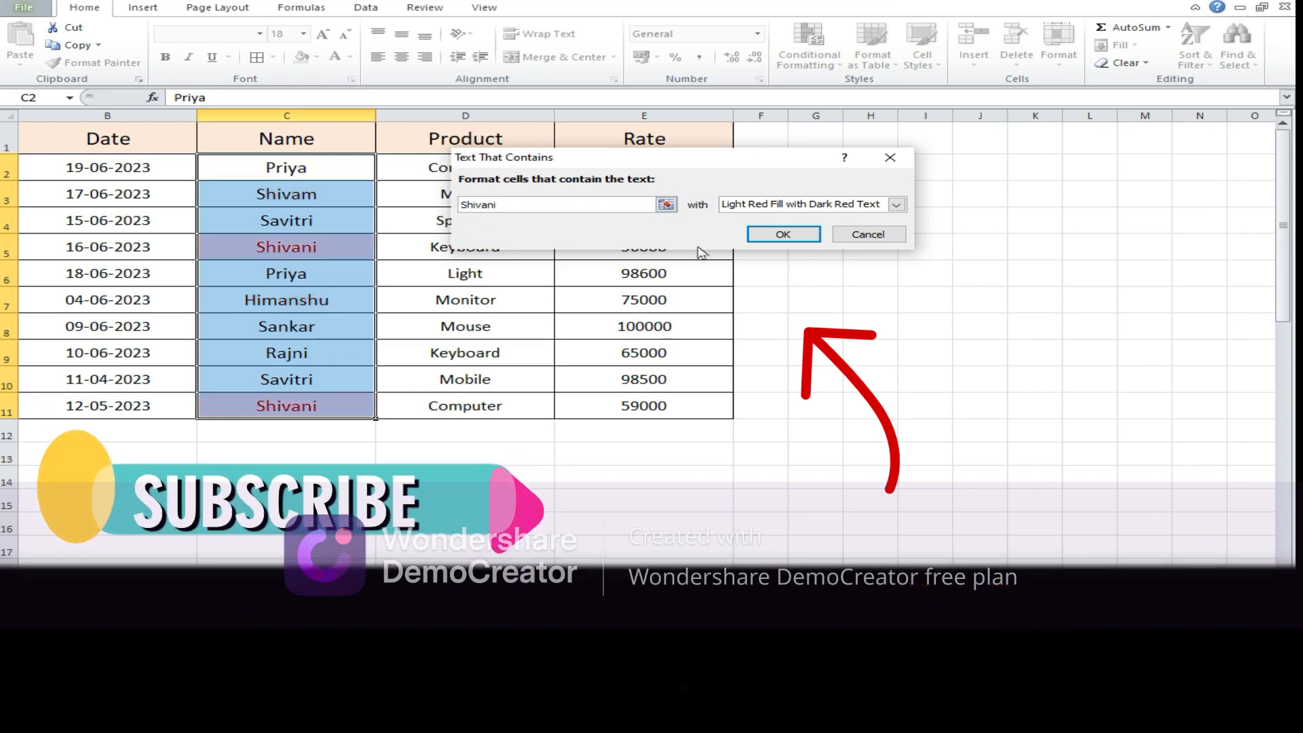
Give the Text That Contains rule a custom light green fill and apply it to the Name entries
{"action": "left_click", "coordinate": [896, 205]}
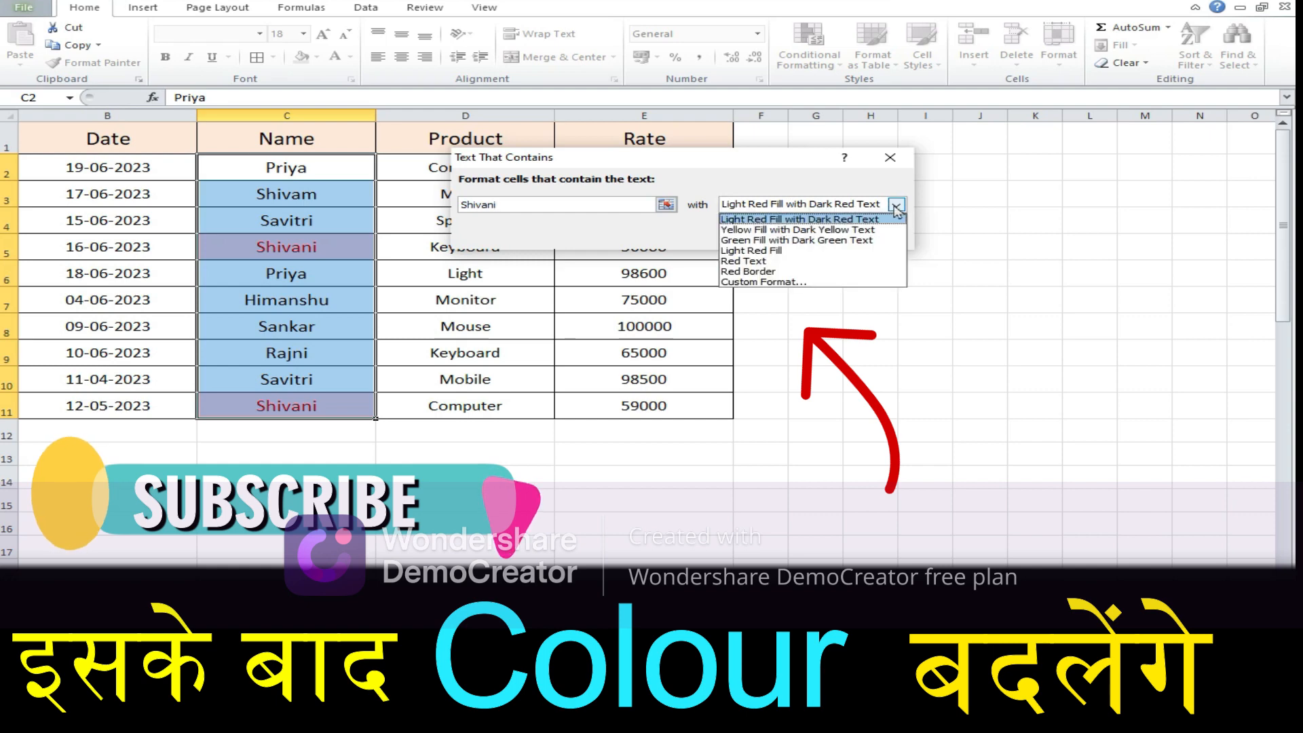
{"action": "left_click", "coordinate": [831, 288]}
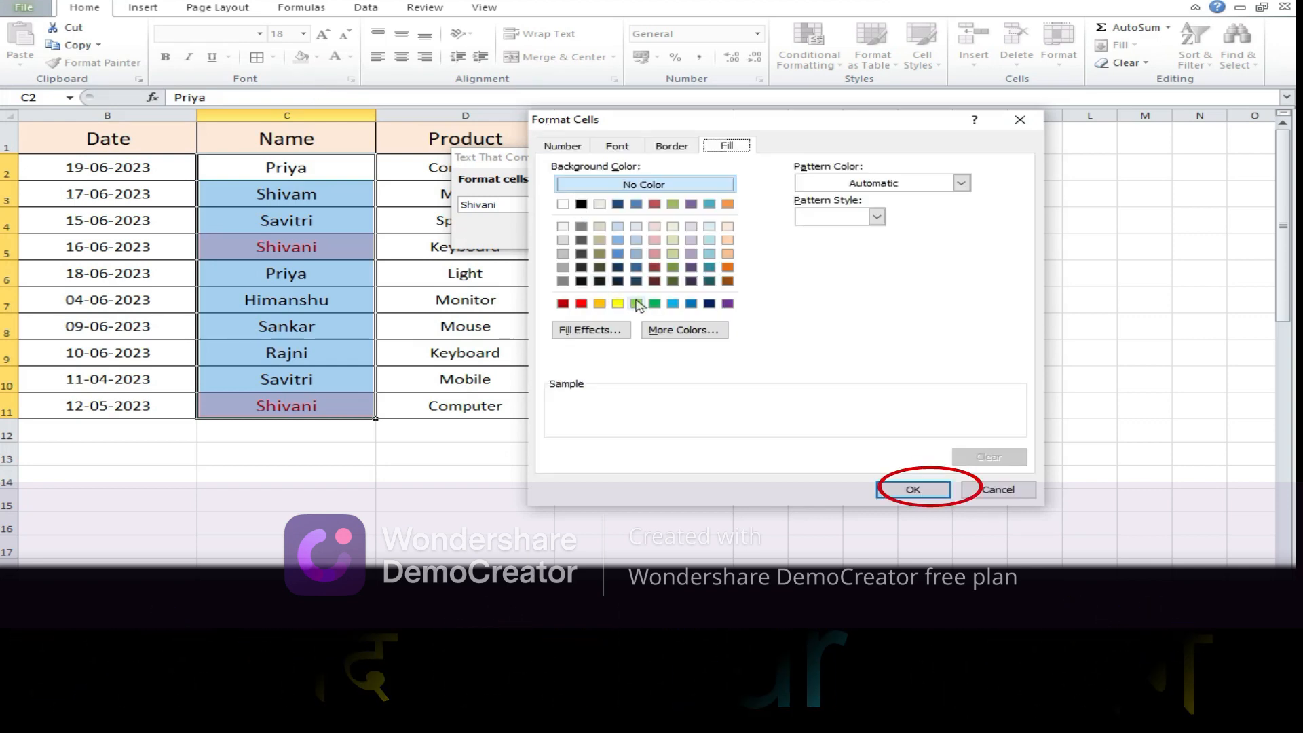
{"action": "left_click", "coordinate": [637, 303]}
{"action": "left_click", "coordinate": [913, 489]}
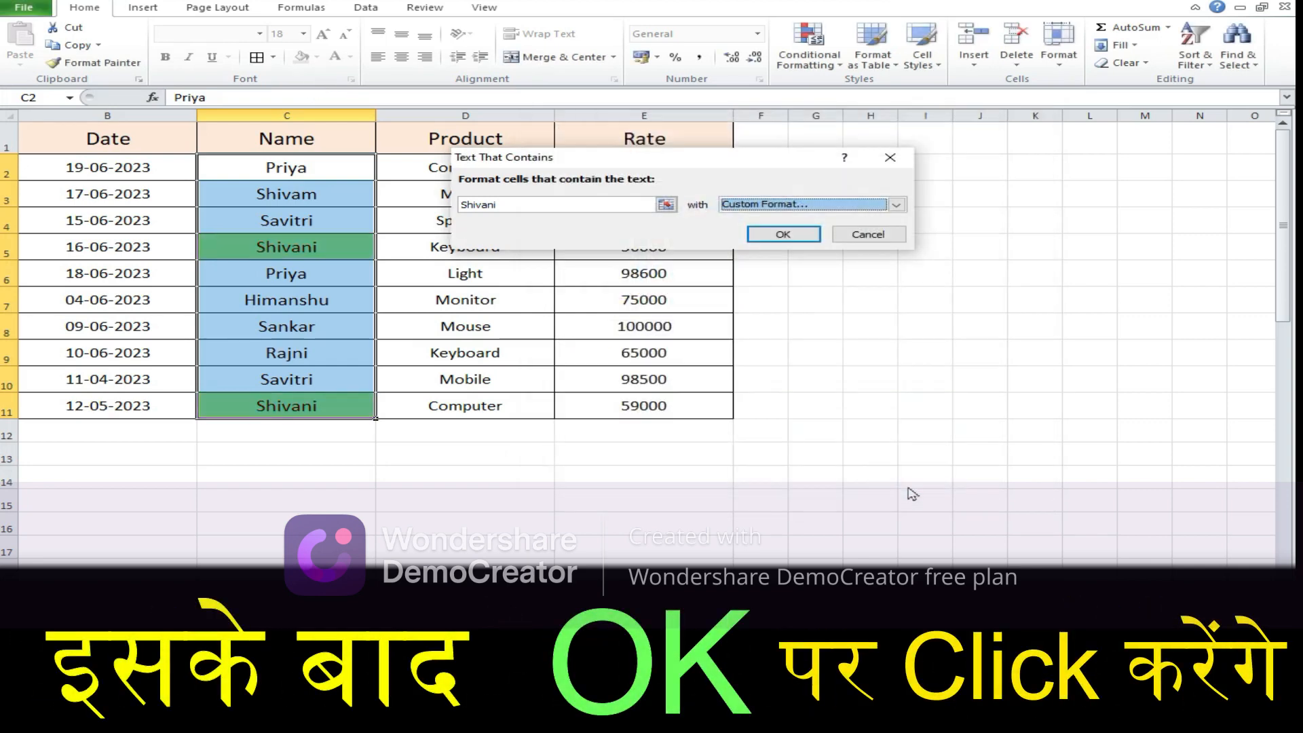
{"action": "left_click", "coordinate": [780, 234]}
{"action": "left_click", "coordinate": [807, 275]}
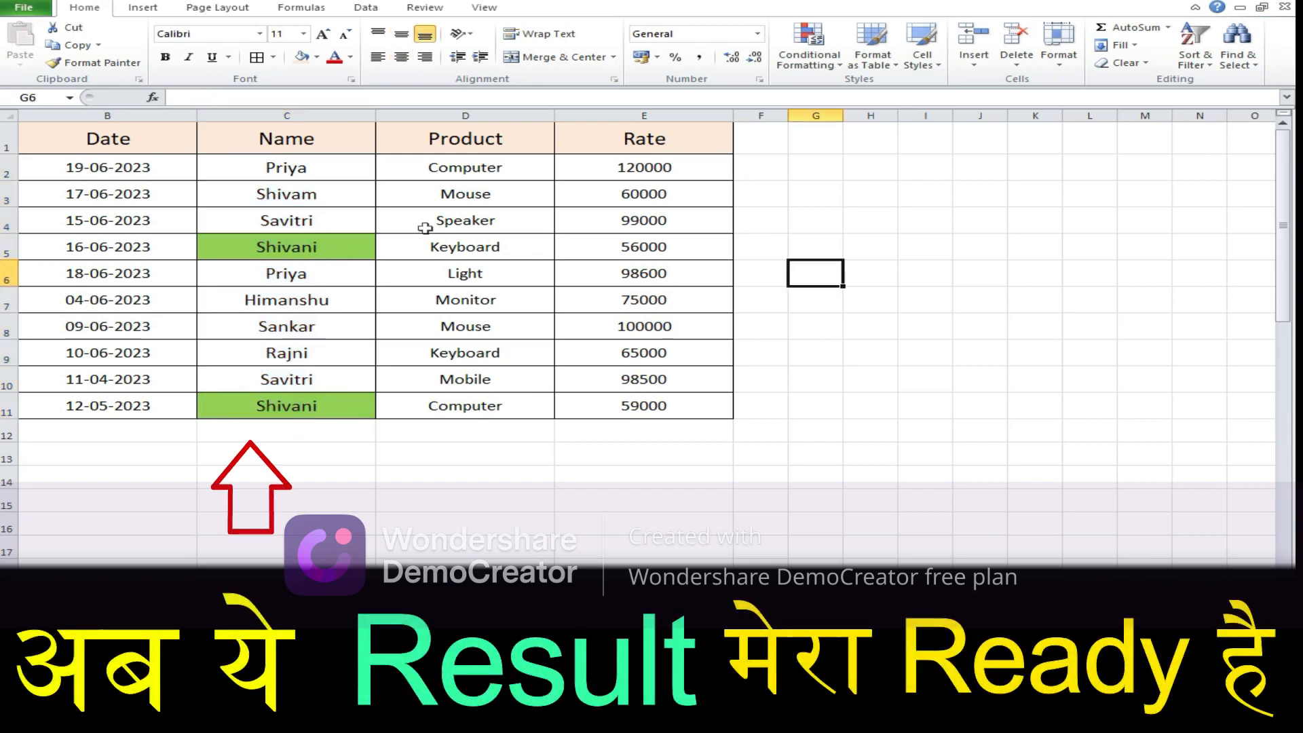
{"action": "left_click", "coordinate": [348, 238]}
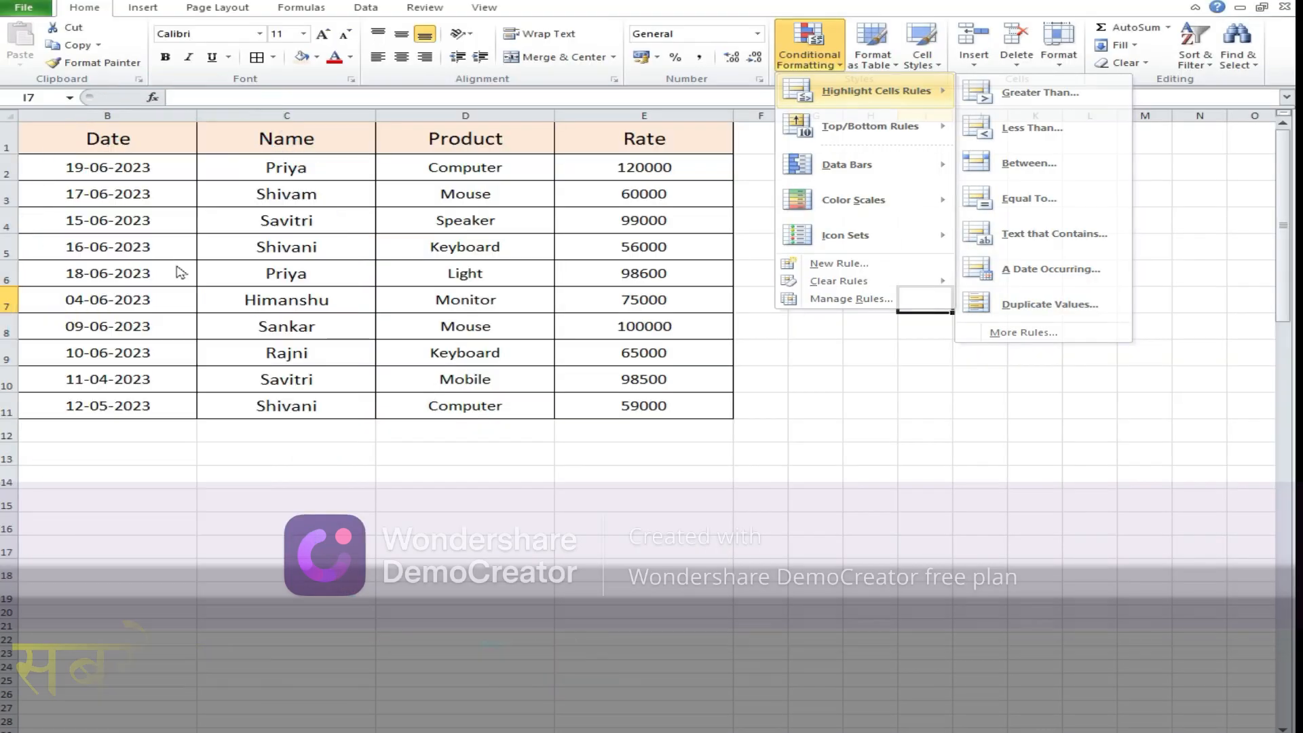
Set up an A Date Occurring highlight rule for the dates in B2:B11, matching dates in the last 7 days
{"action": "left_click", "coordinate": [109, 194]}
{"action": "left_click", "coordinate": [108, 171]}
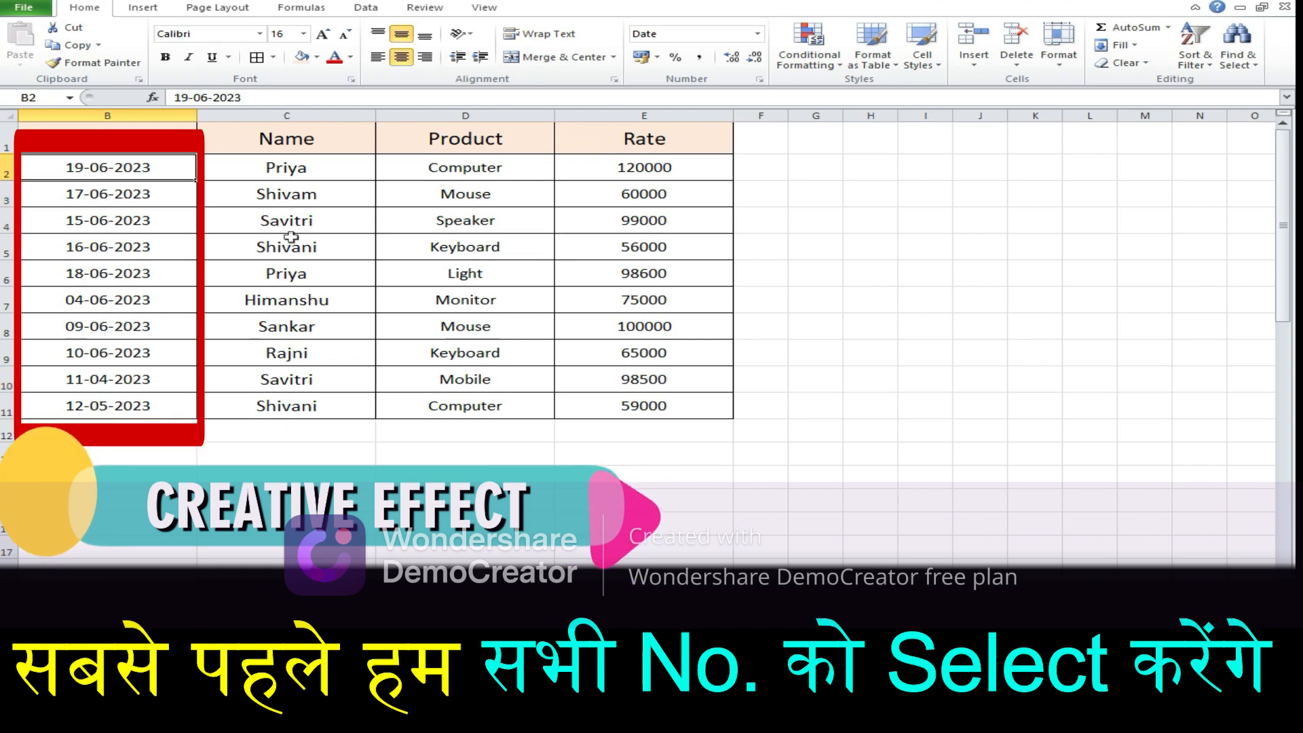
{"action": "left_click_drag", "start_coordinate": [158, 167], "coordinate": [140, 400]}
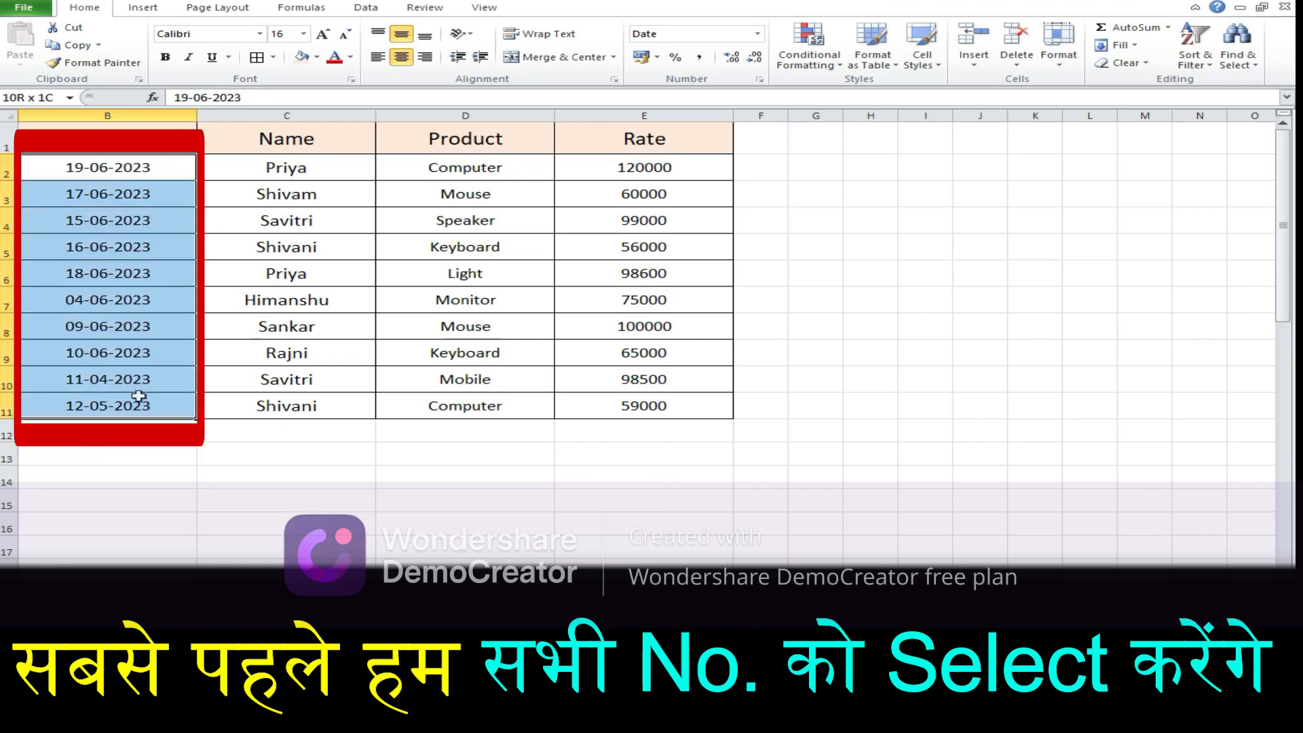
{"action": "left_click", "coordinate": [809, 47]}
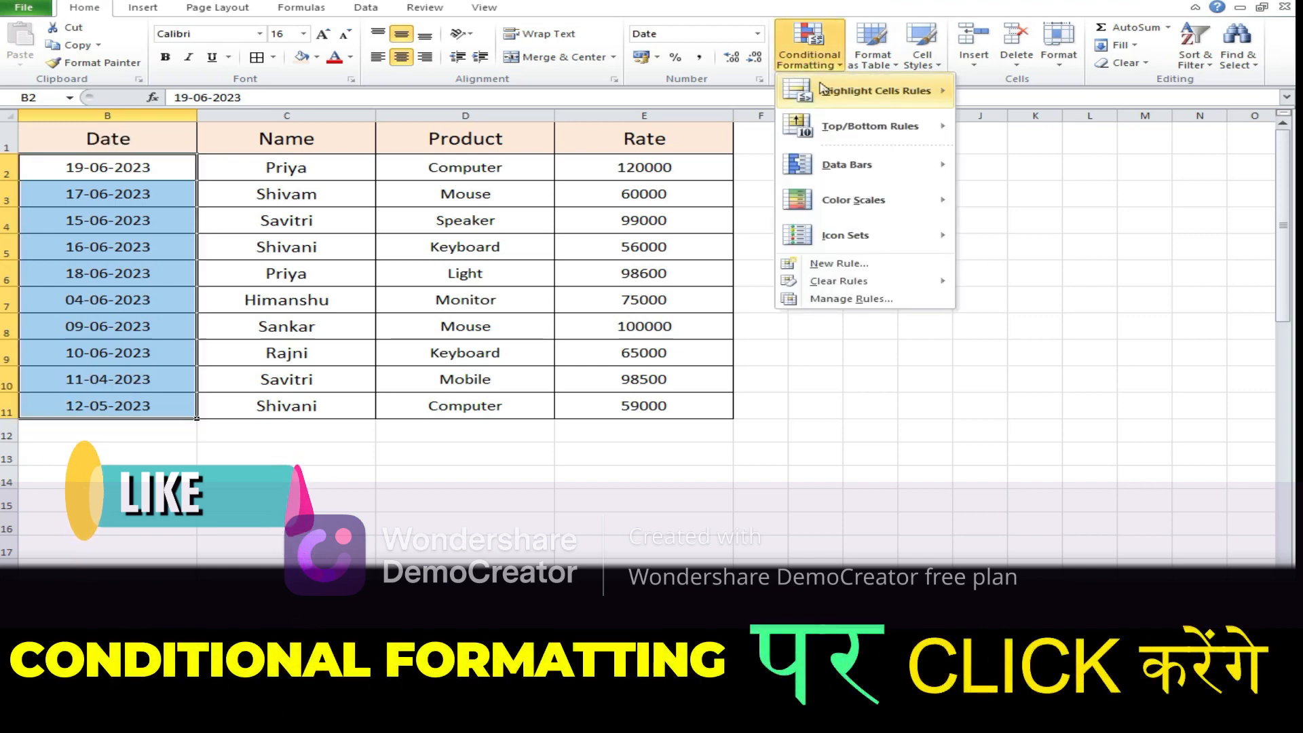
{"action": "mouse_move", "coordinate": [823, 90]}
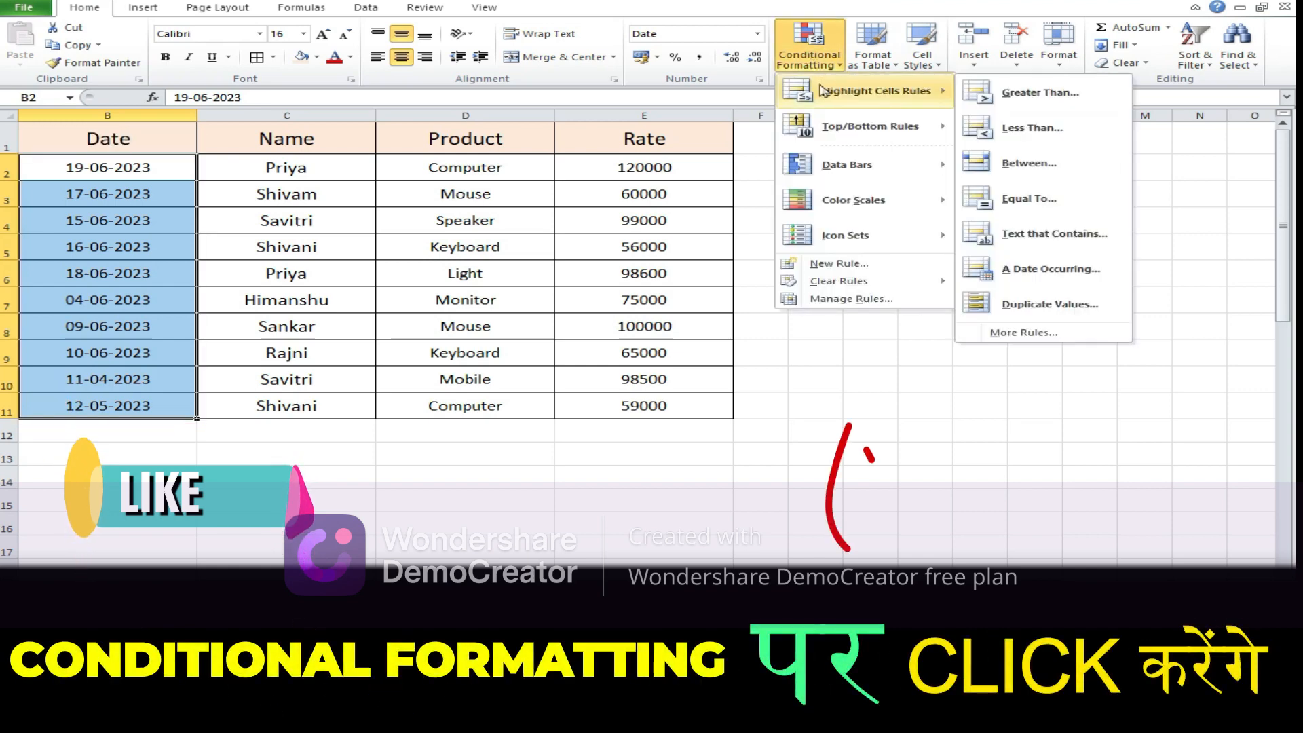
{"action": "left_click", "coordinate": [1004, 269]}
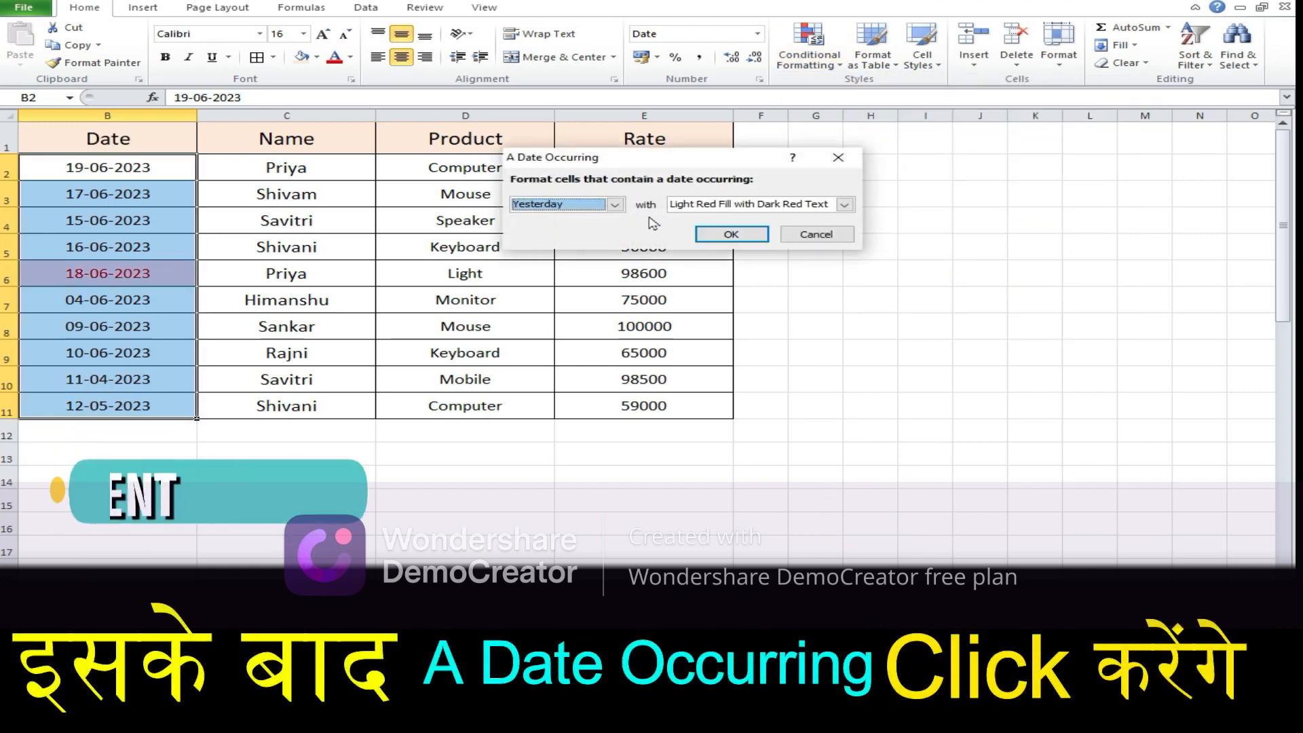
{"action": "left_click", "coordinate": [615, 205]}
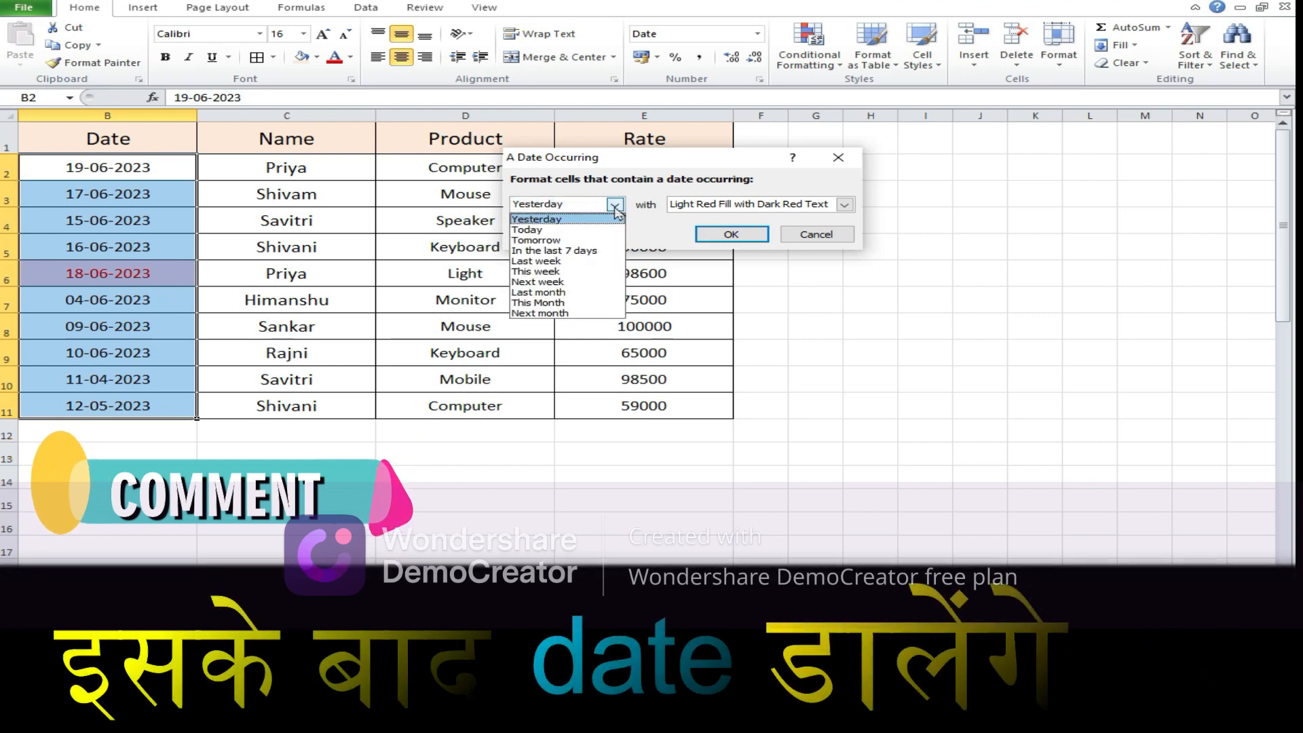
{"action": "left_click", "coordinate": [588, 251]}
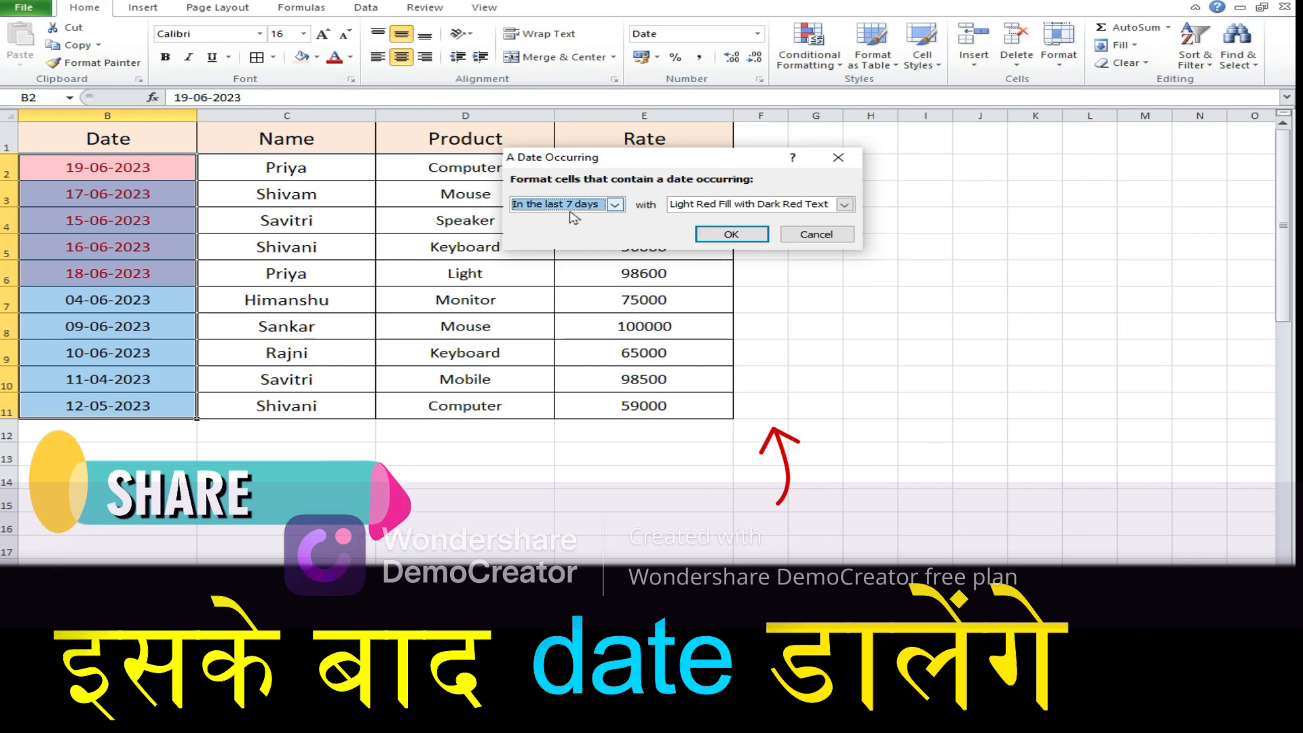
Give the A Date Occurring rule a custom light green fill and apply it to the Date column
{"action": "left_click", "coordinate": [844, 204]}
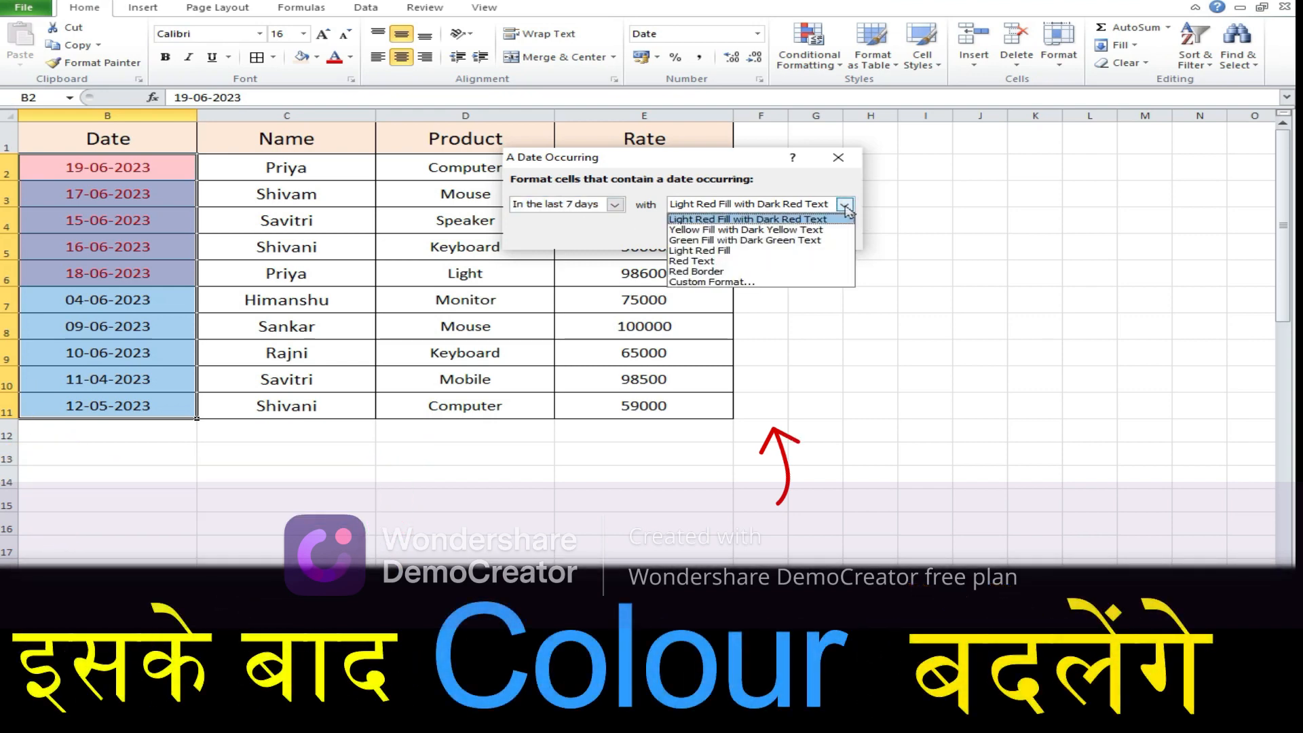
{"action": "left_click", "coordinate": [711, 282]}
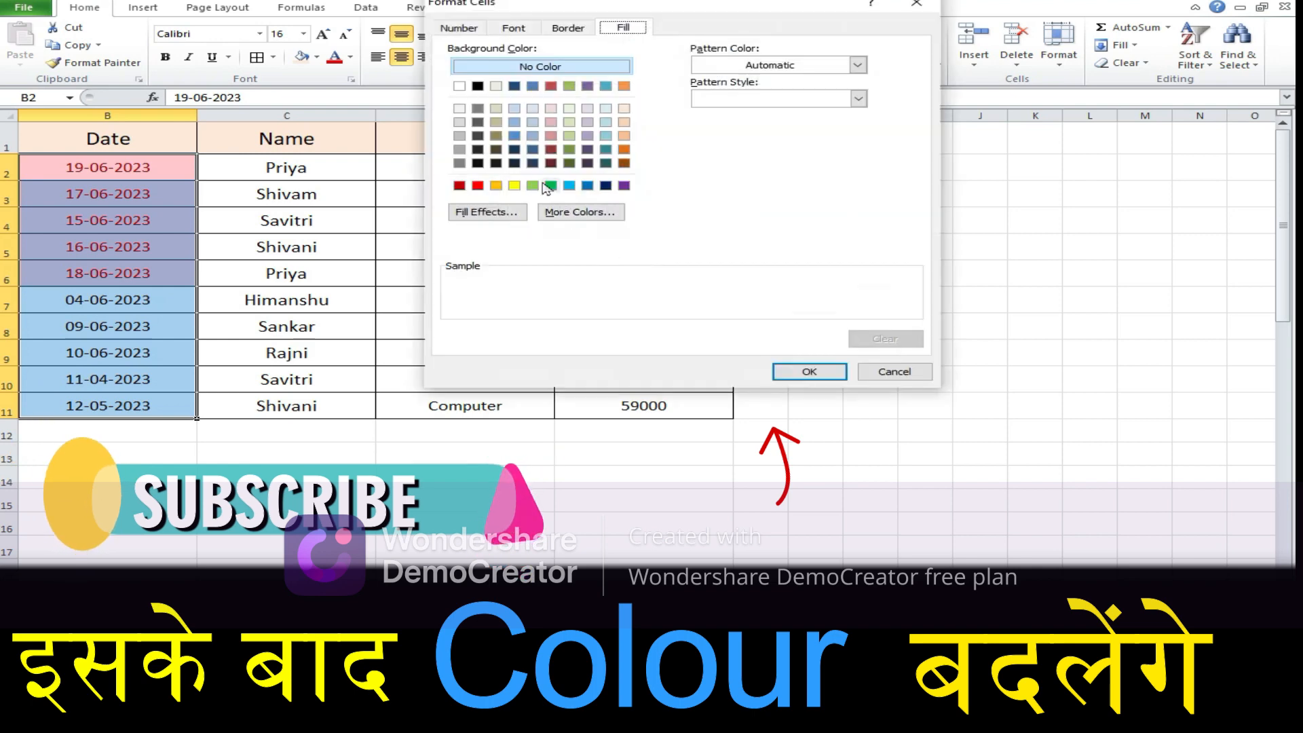
{"action": "left_click", "coordinate": [532, 186]}
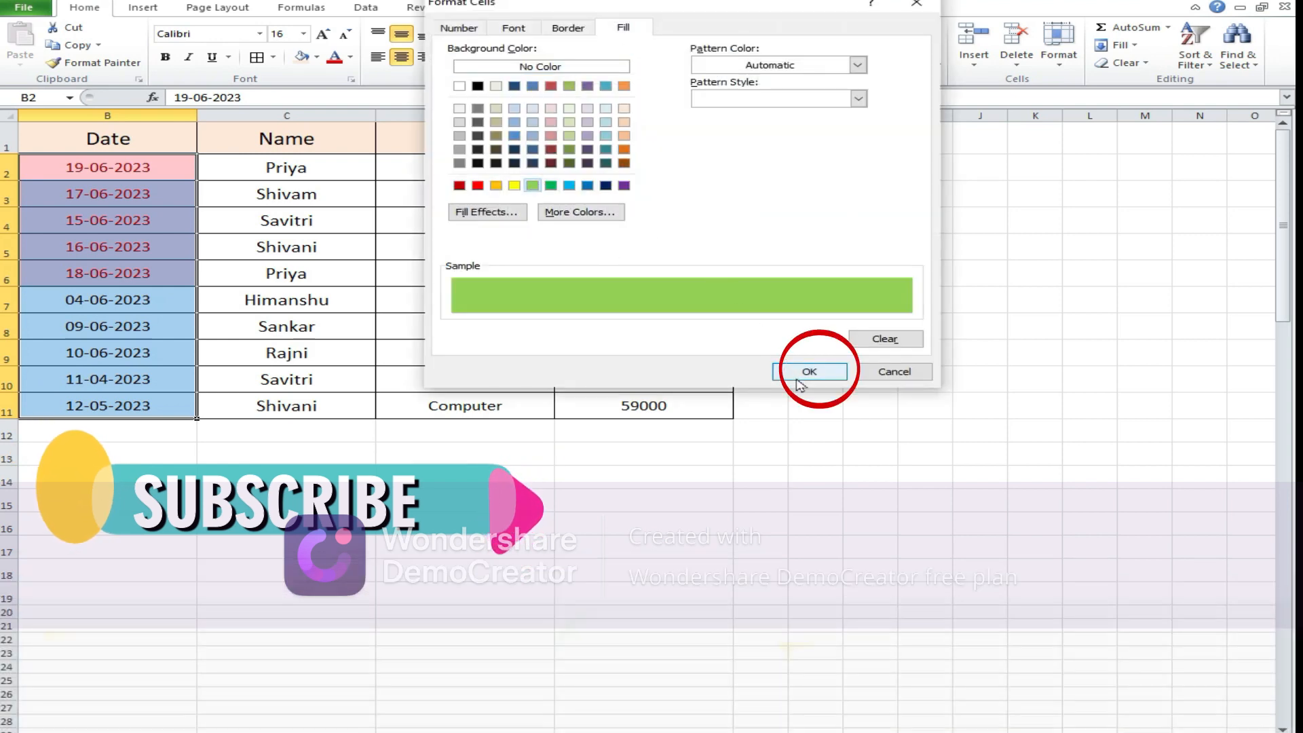
{"action": "left_click", "coordinate": [806, 372]}
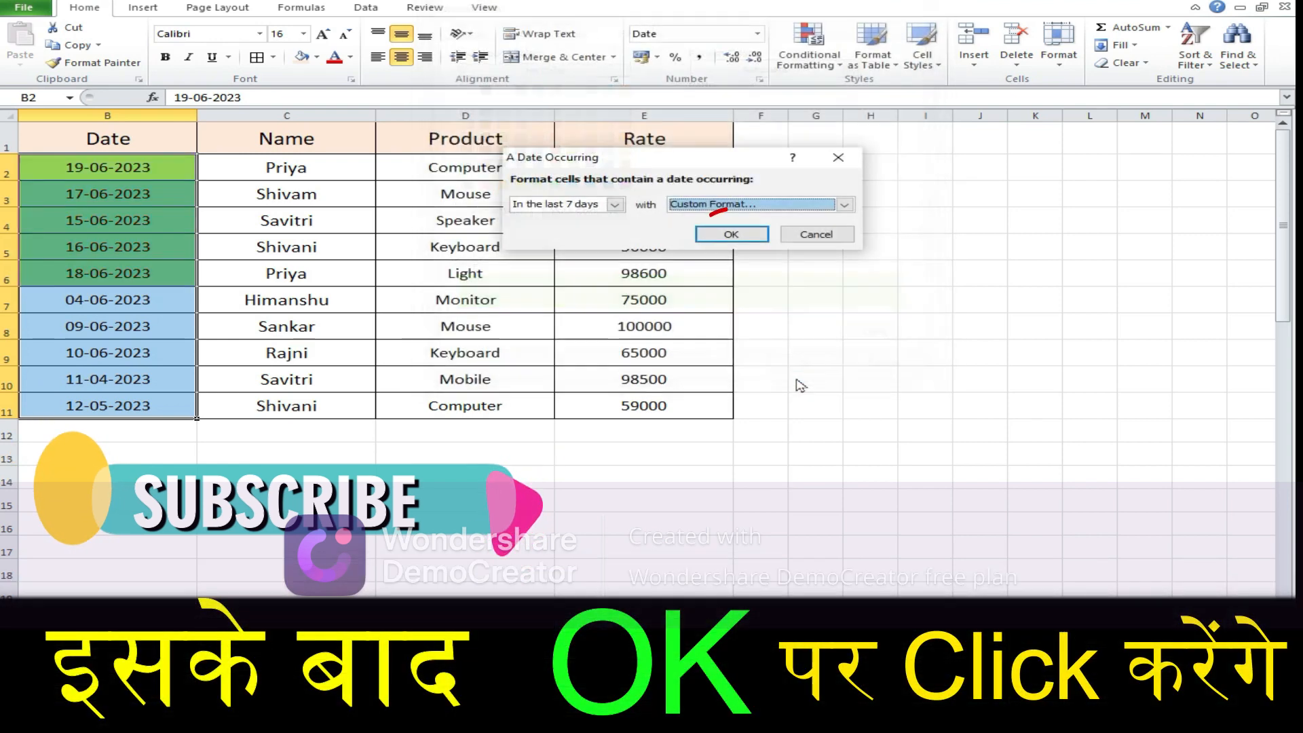
{"action": "left_click", "coordinate": [723, 239]}
{"action": "left_click", "coordinate": [839, 271]}
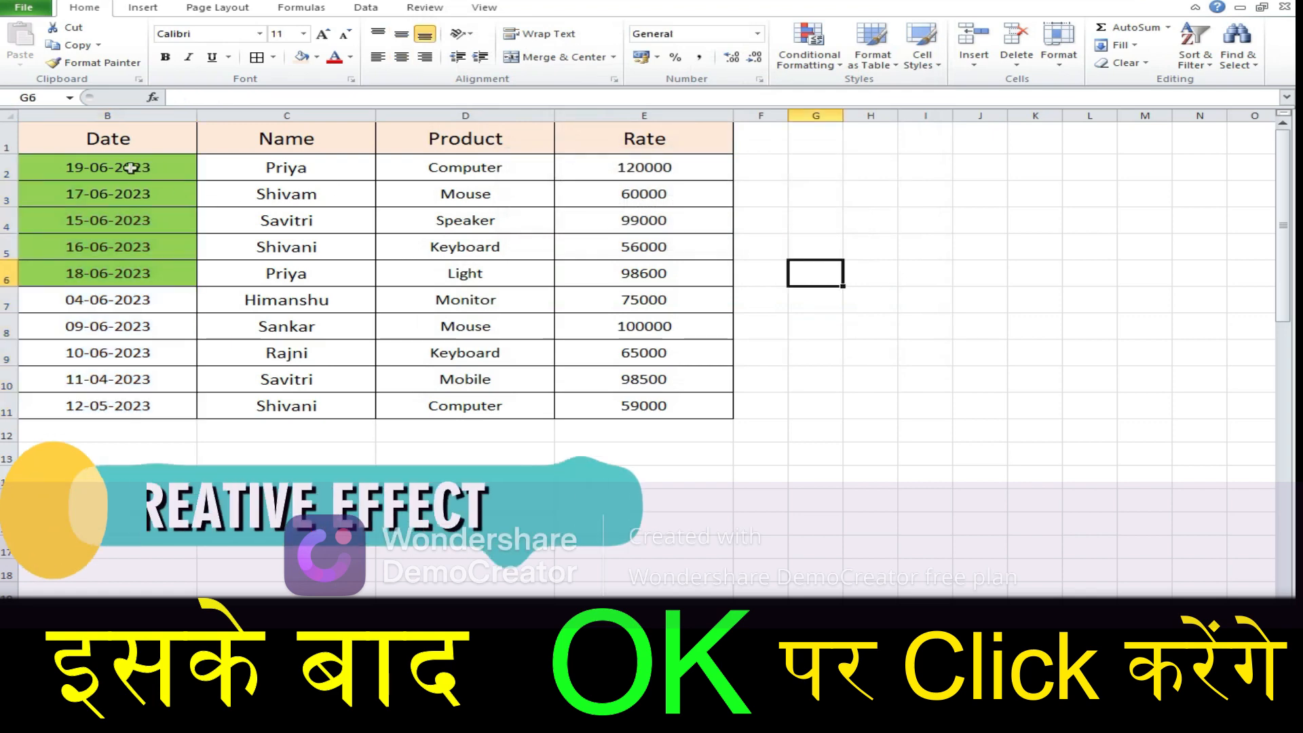
Change the date in B5 to 04-06-2023 and the date in B6 to 01-06-2023
{"action": "double_click", "coordinate": [102, 247]}
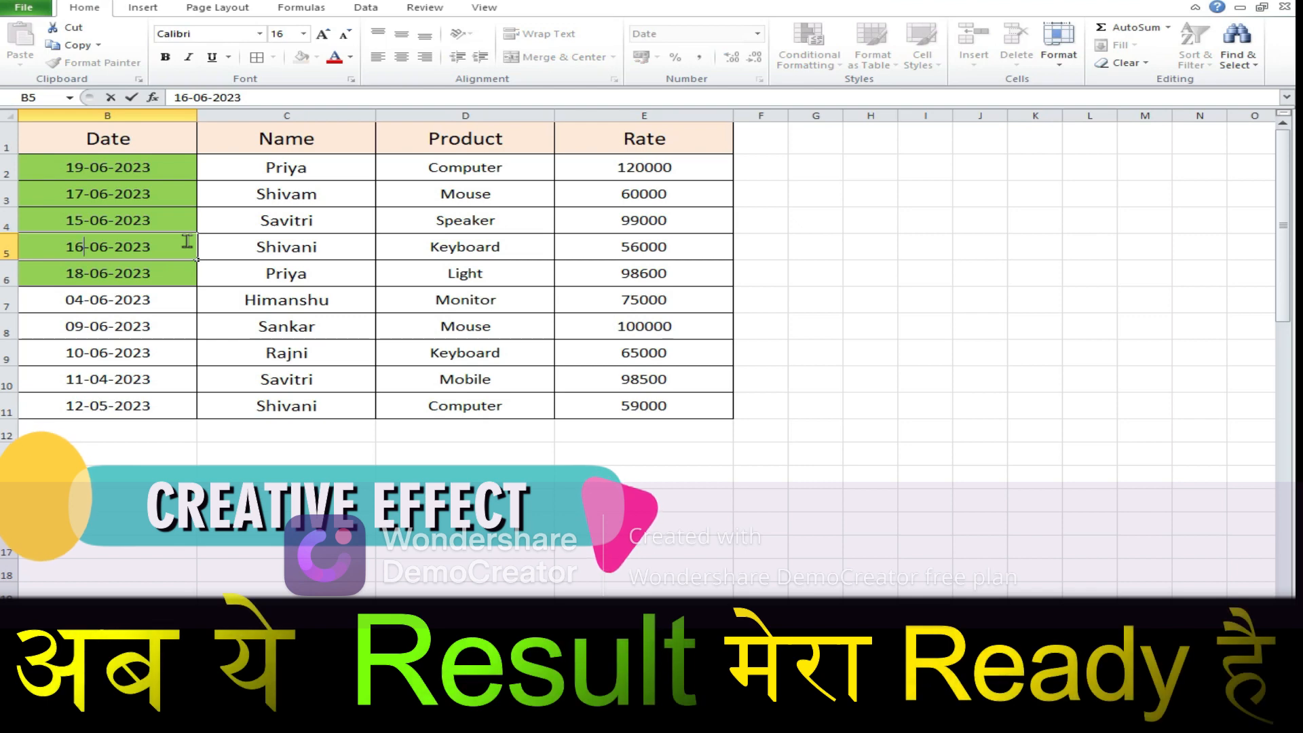
{"action": "key", "text": "BackSpace"}
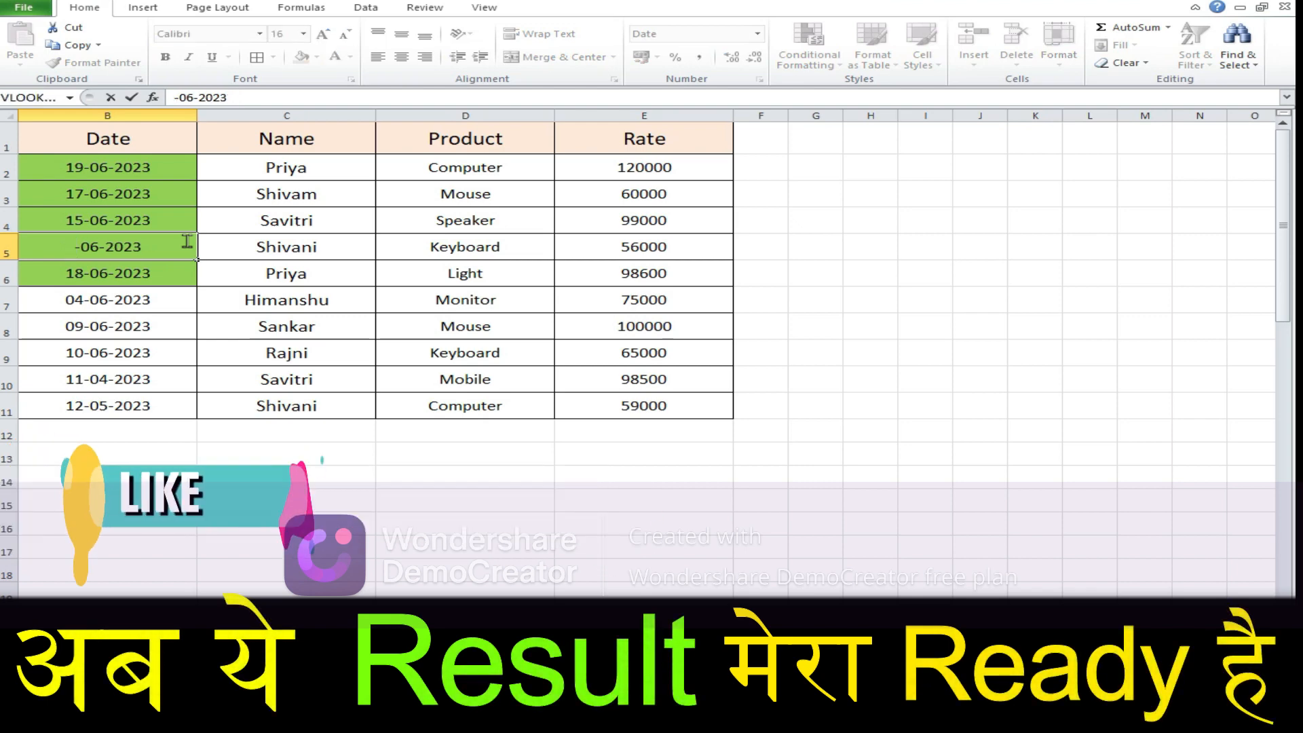
{"action": "left_click", "coordinate": [199, 344]}
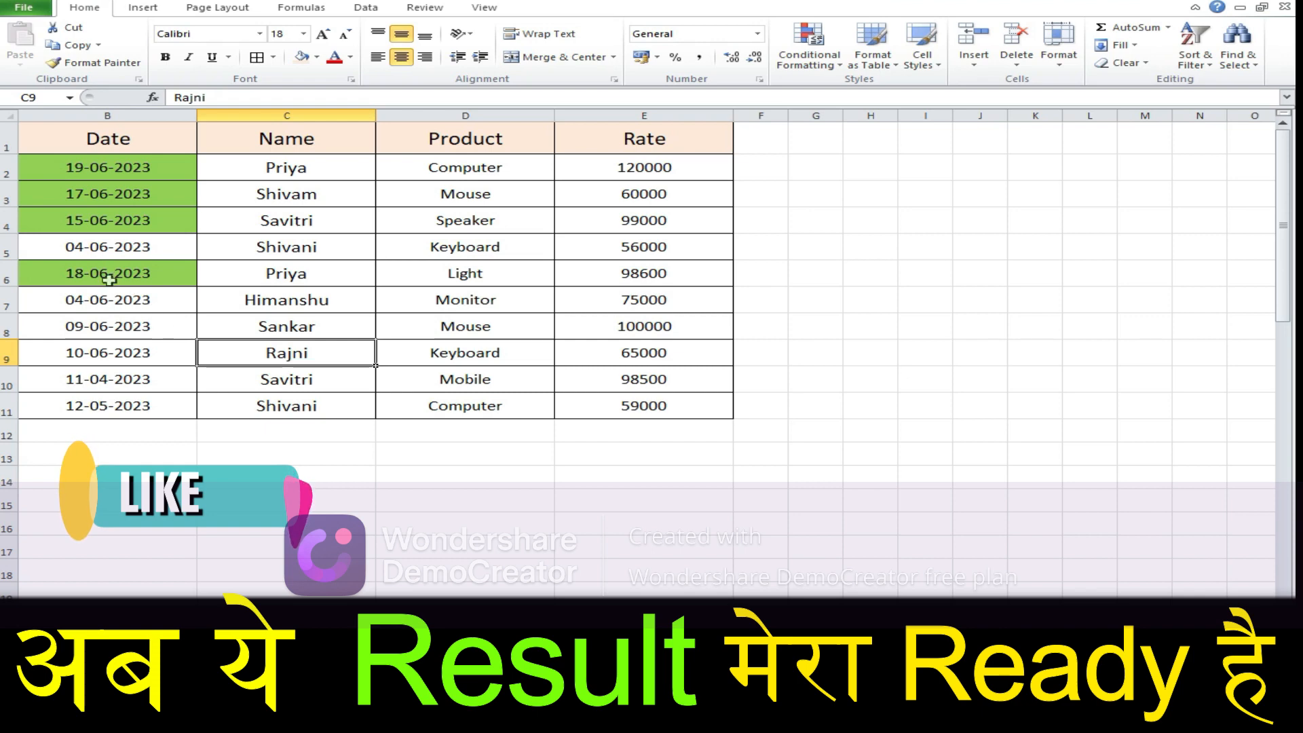
{"action": "double_click", "coordinate": [90, 273]}
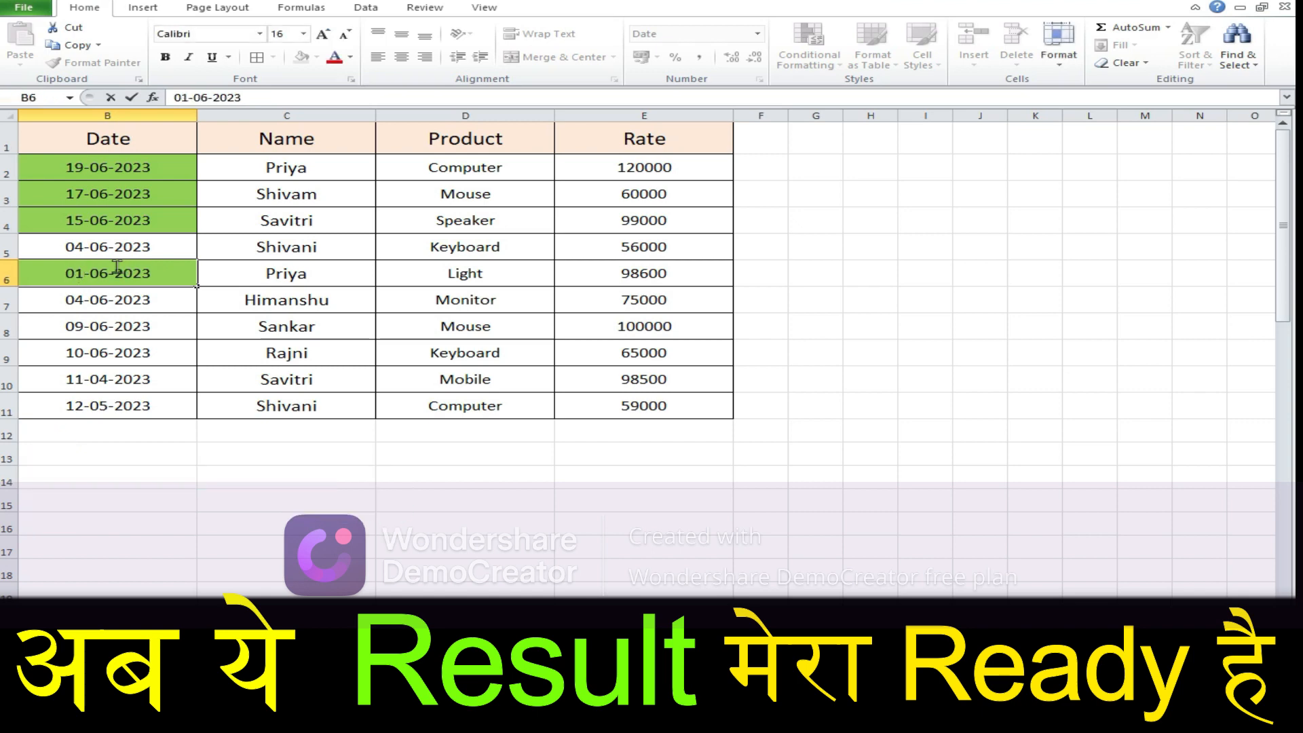
{"action": "left_click", "coordinate": [306, 325]}
Try the dates 15-06-2023 and 18-06-2023 in B3 to test the highlight rule
{"action": "left_click", "coordinate": [111, 193]}
{"action": "double_click", "coordinate": [111, 193]}
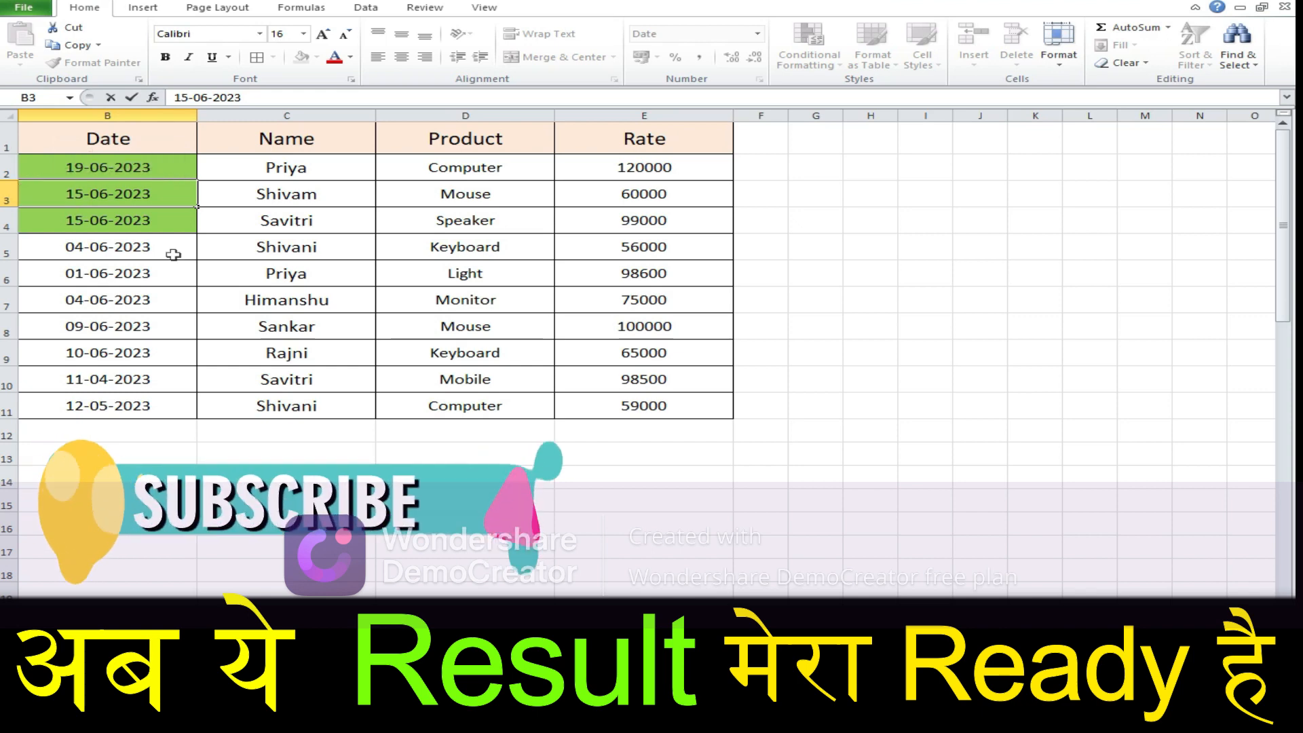
{"action": "left_click", "coordinate": [380, 227]}
{"action": "double_click", "coordinate": [89, 193]}
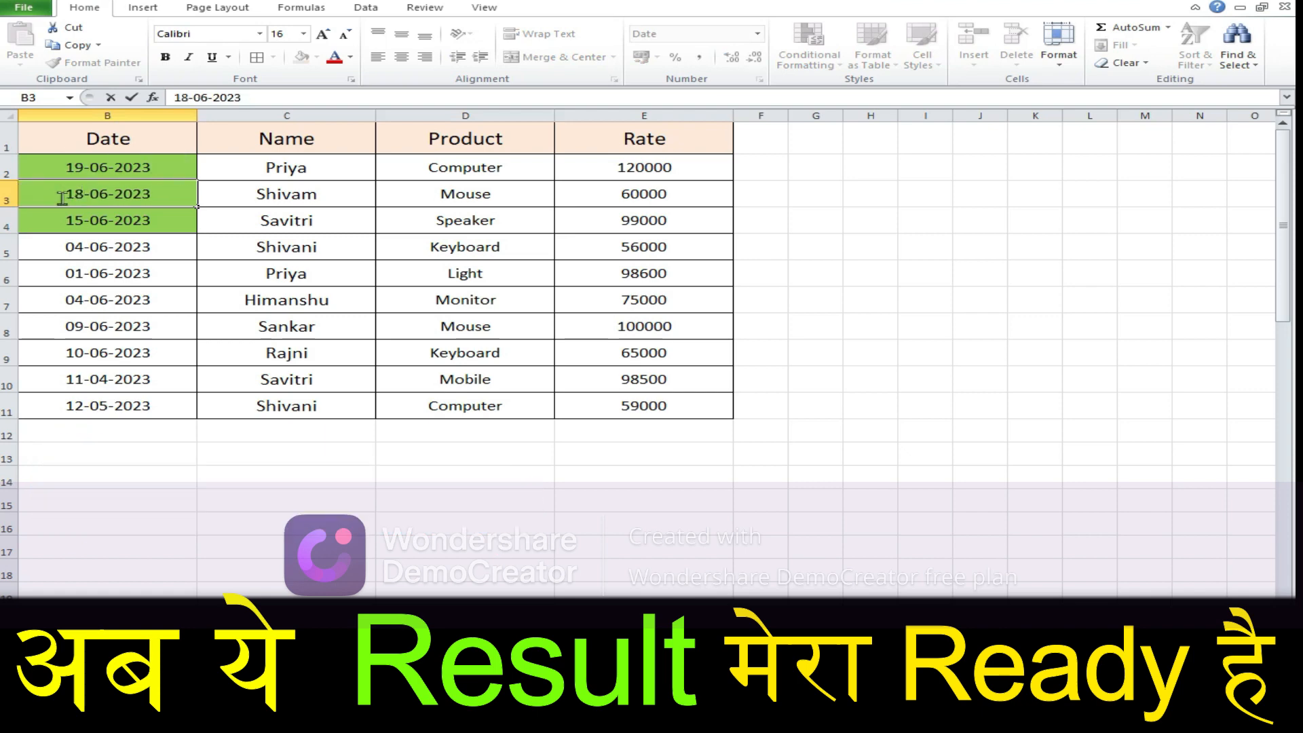
{"action": "left_click", "coordinate": [286, 274]}
Change the date in B3 to 03-06-2023
{"action": "left_click", "coordinate": [83, 194]}
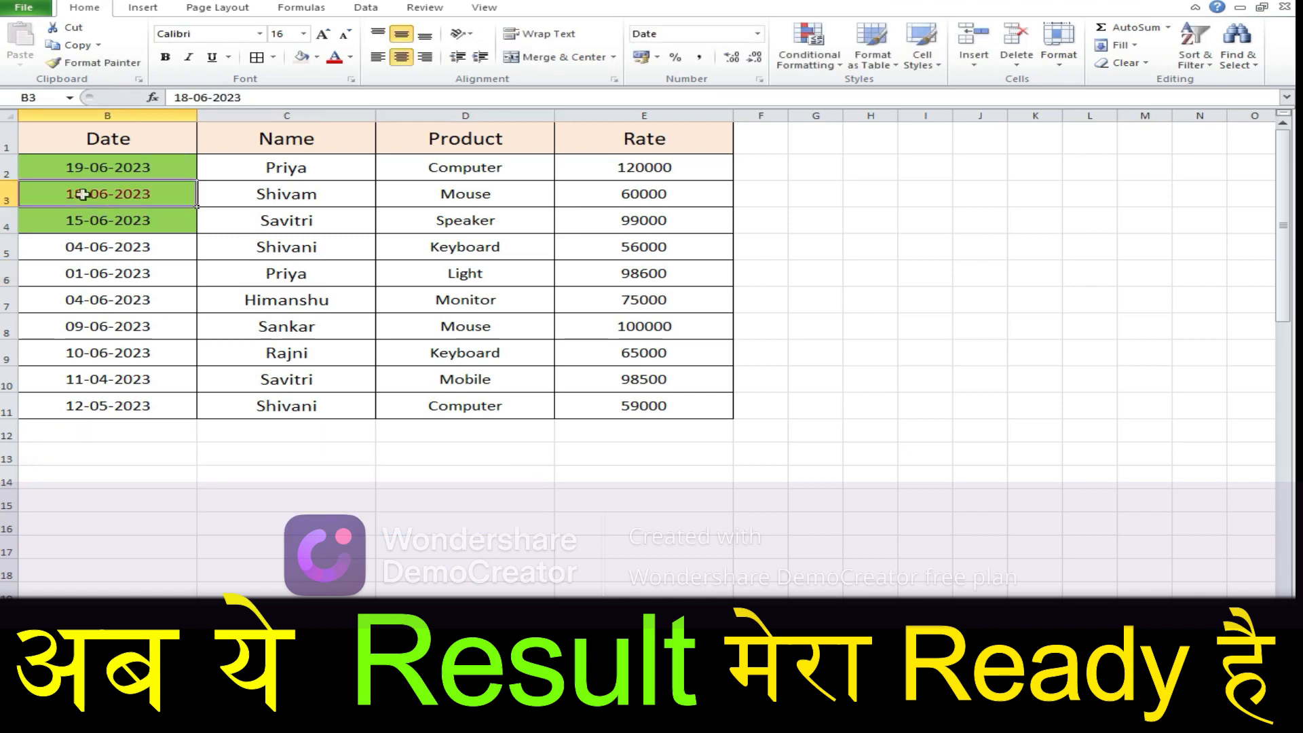
{"action": "double_click", "coordinate": [103, 187]}
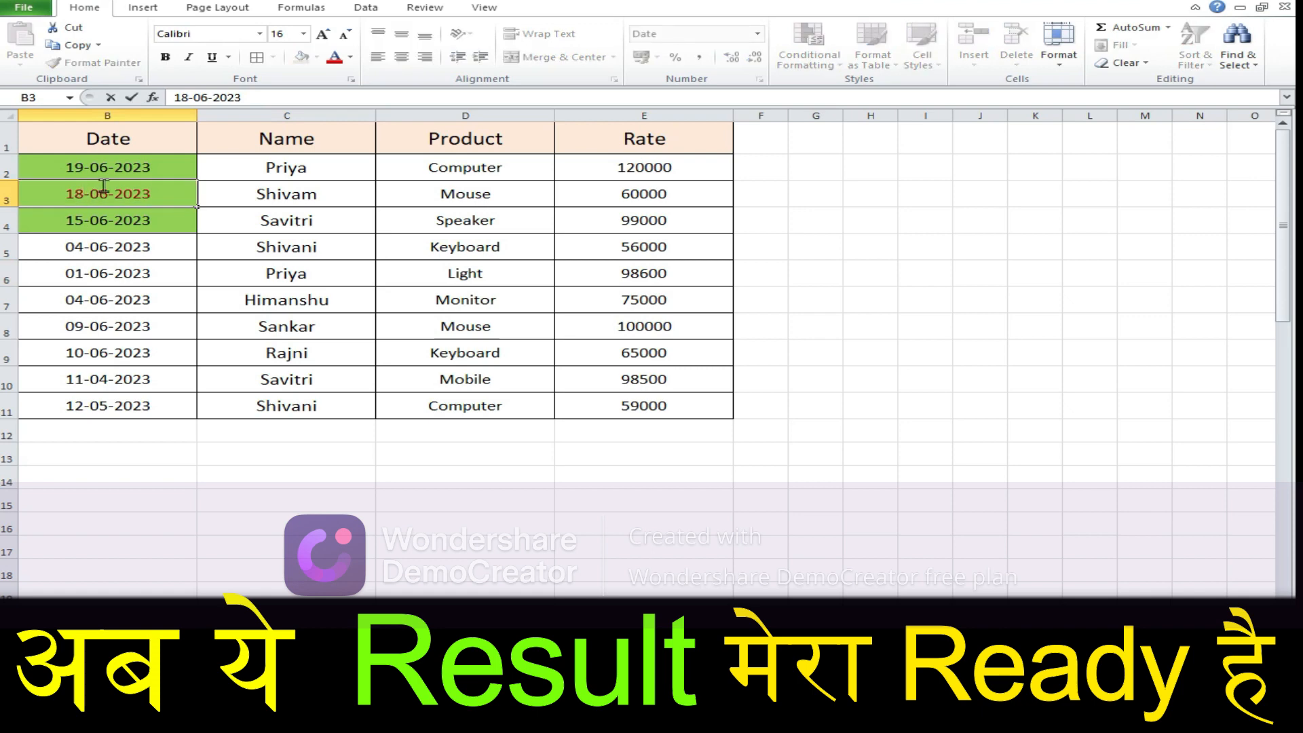
{"action": "key", "text": "BackSpace"}
{"action": "key", "text": "BackSpace"}
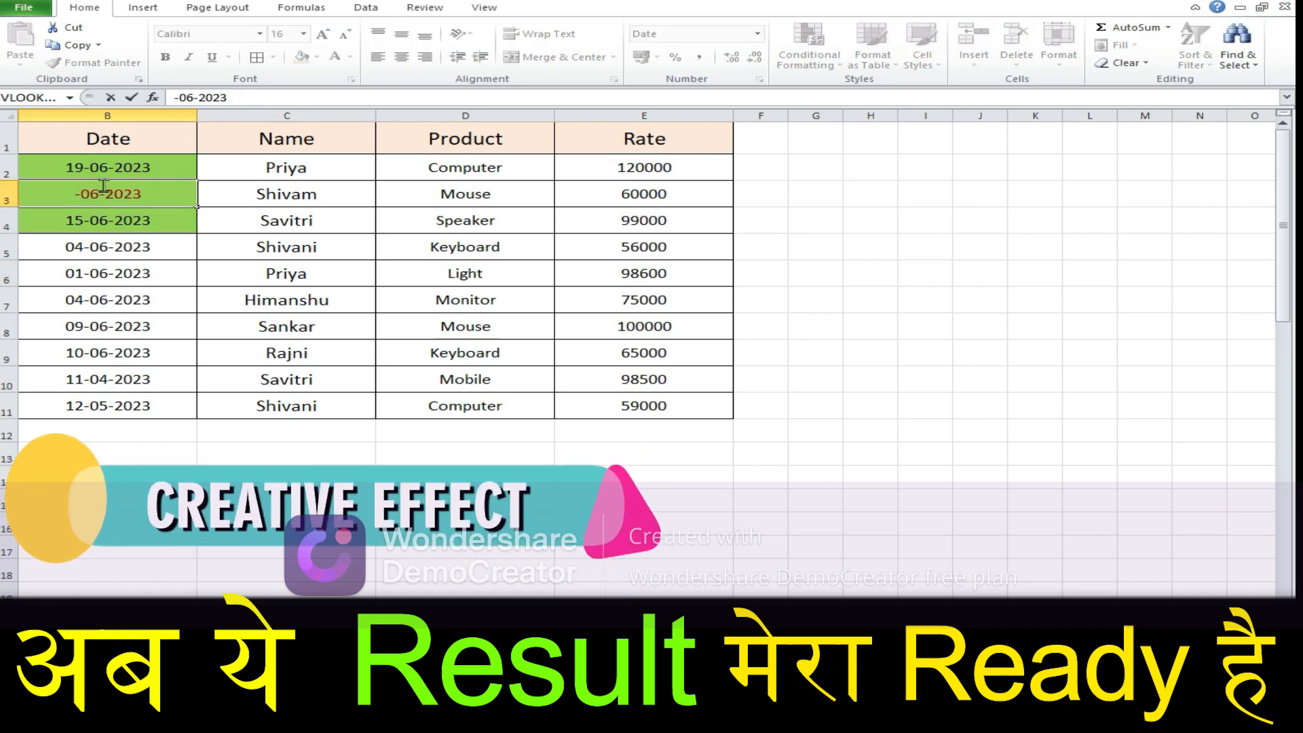
{"action": "type", "text": "03"}
{"action": "left_click", "coordinate": [414, 371]}
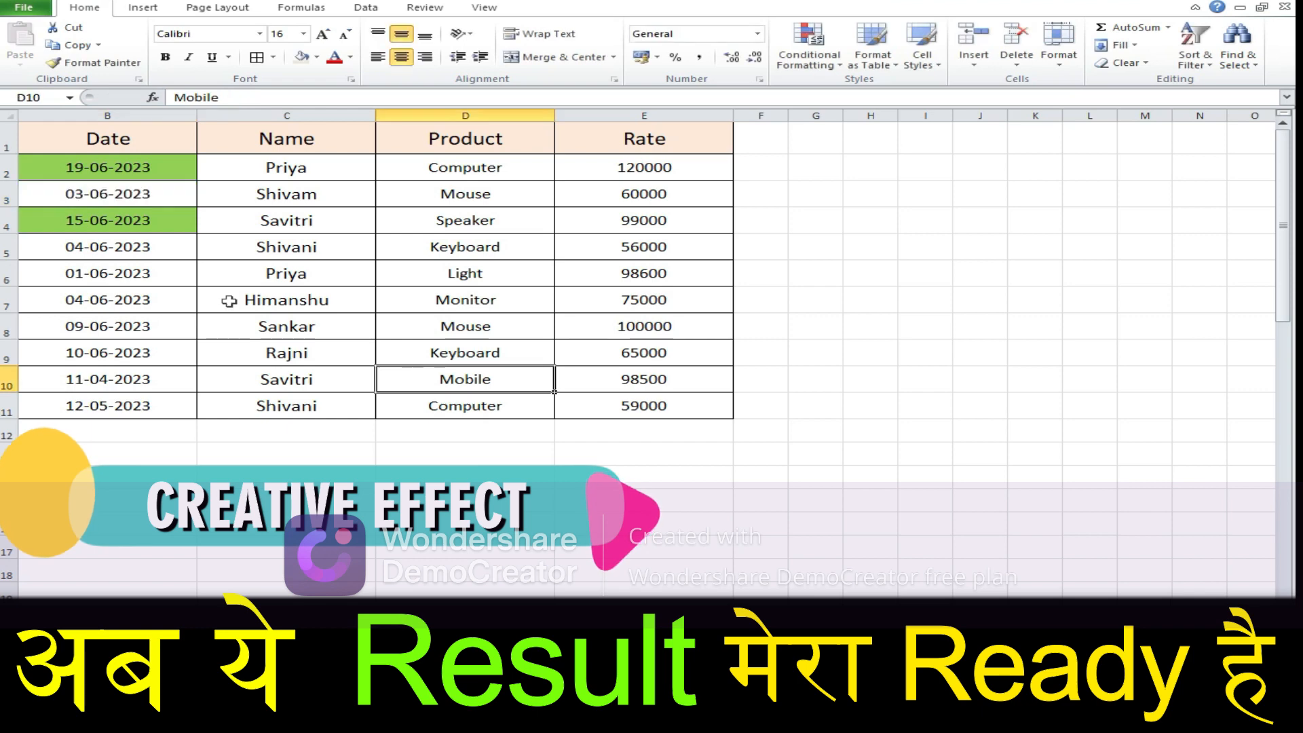
Change the date in B9 to 18-06-2023
{"action": "left_click", "coordinate": [145, 359]}
{"action": "double_click", "coordinate": [144, 348]}
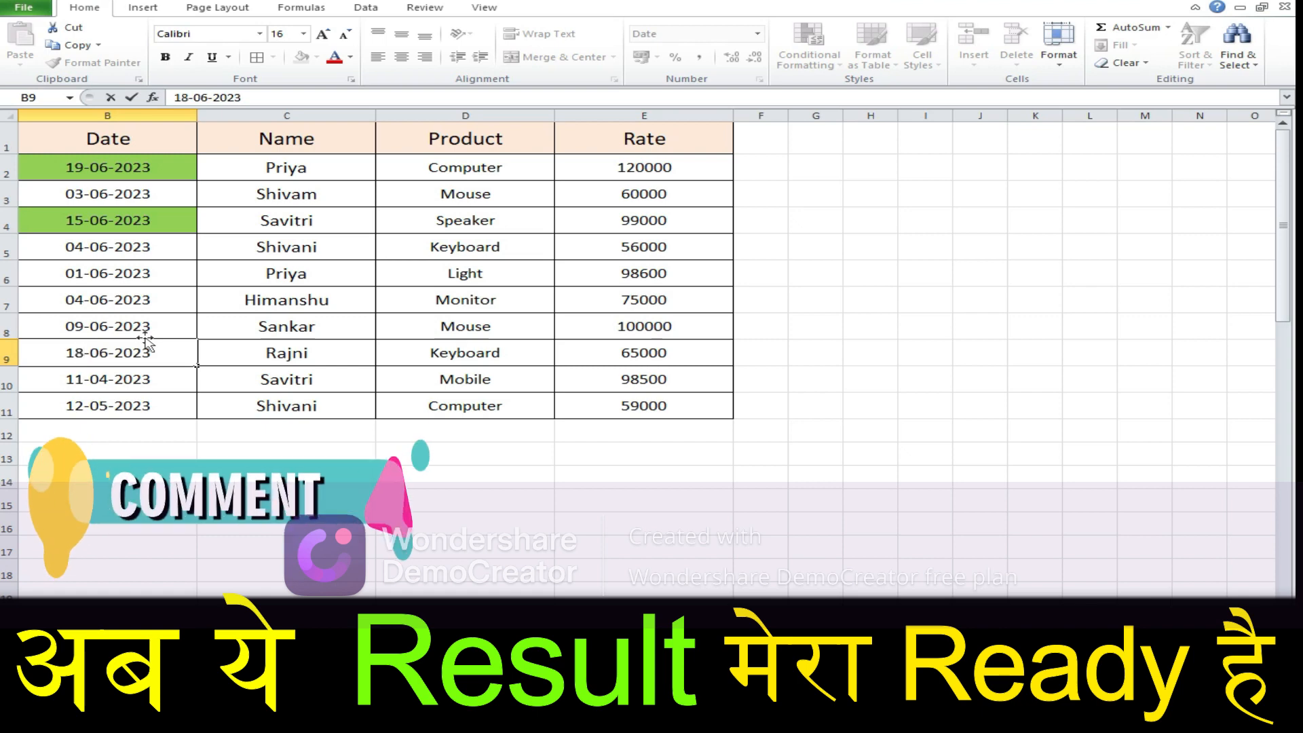
{"action": "left_click", "coordinate": [349, 354]}
{"action": "left_click", "coordinate": [187, 449]}
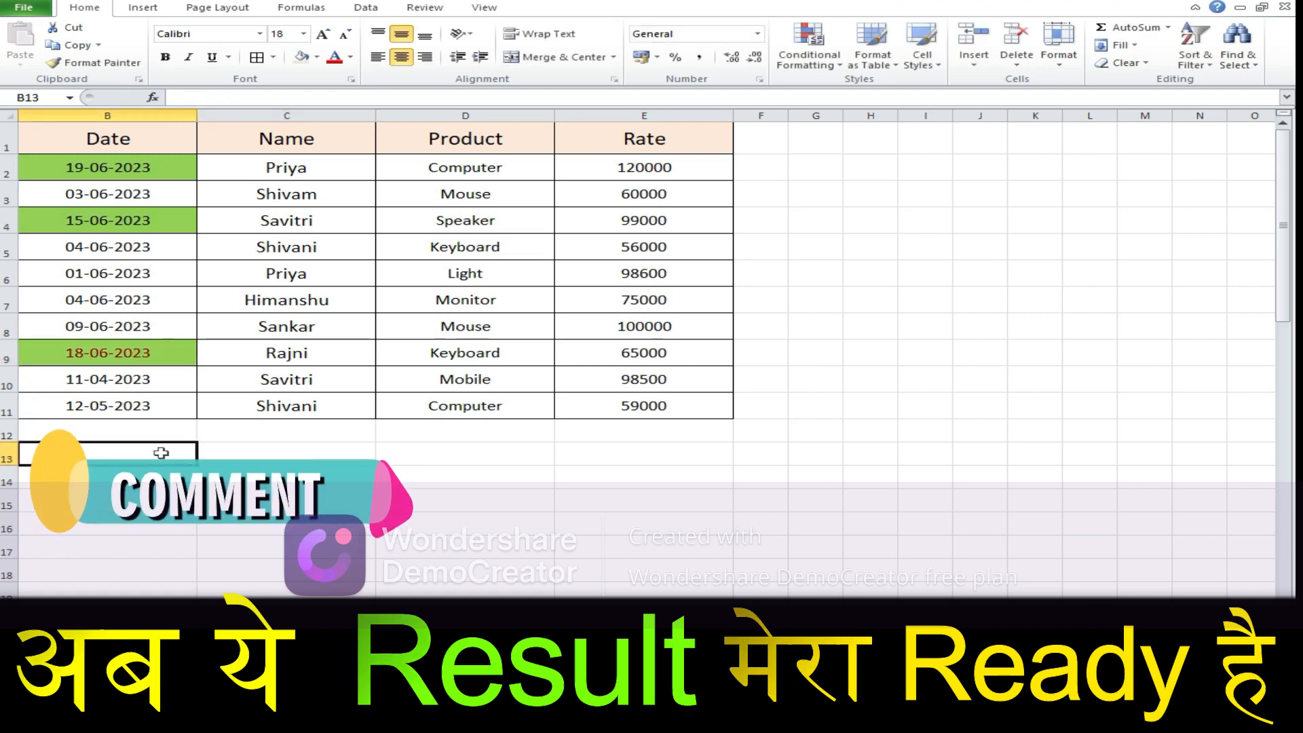
{"action": "left_click", "coordinate": [156, 302]}
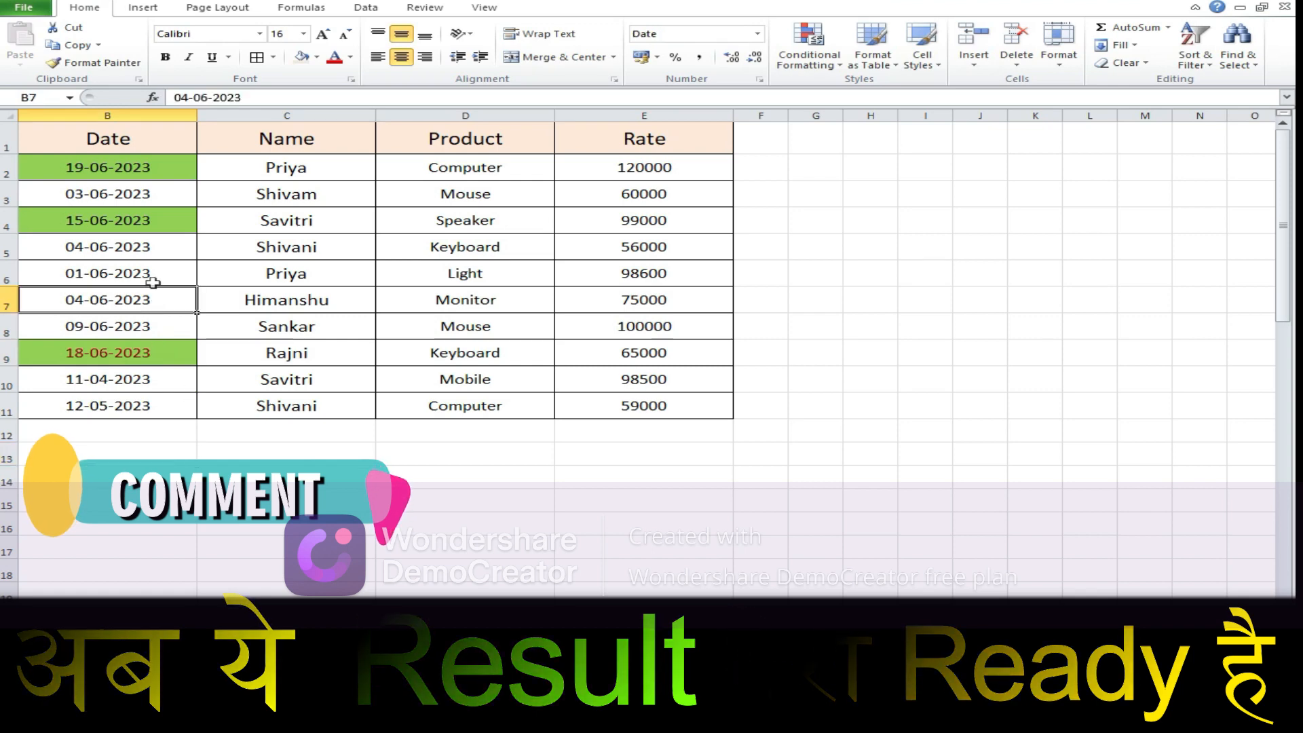
{"action": "left_click", "coordinate": [152, 271]}
{"action": "left_click", "coordinate": [152, 250]}
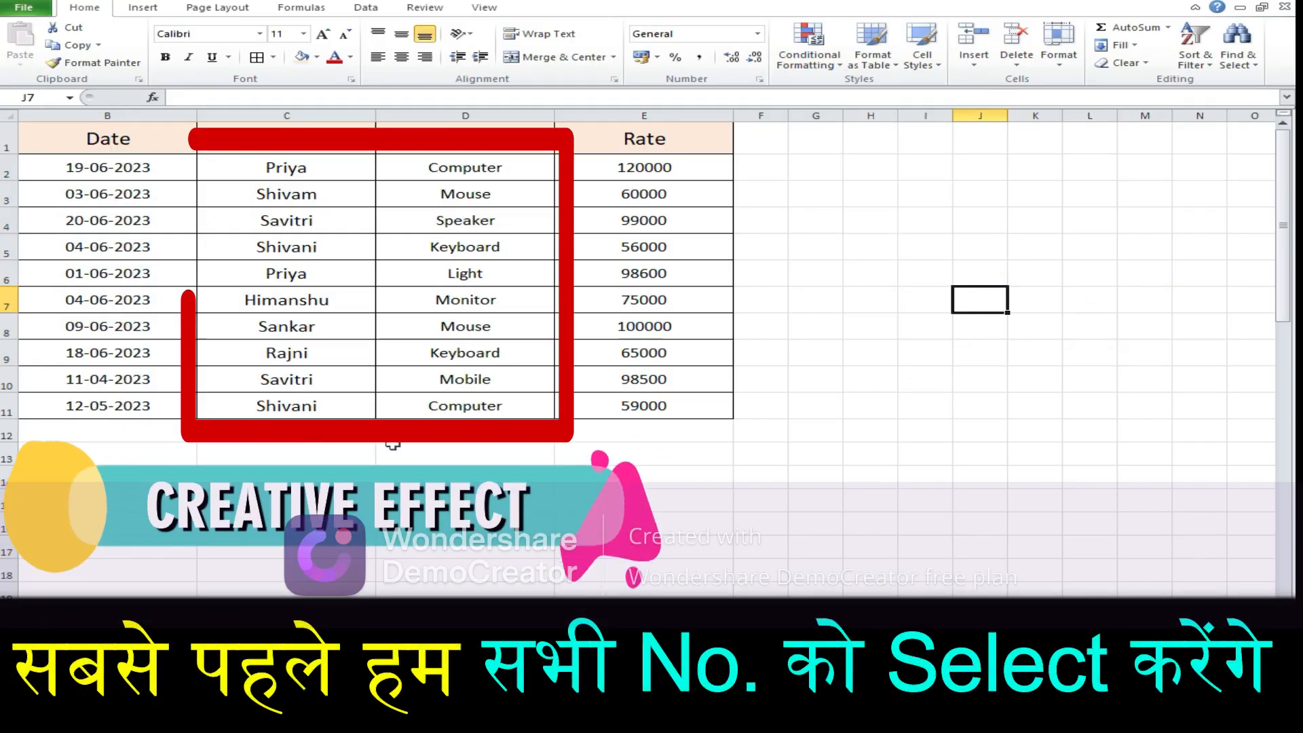
Set up a Duplicate Values highlight rule for the Name and Product entries in C2:D11, keeping the cells in view
{"action": "left_click", "coordinate": [296, 176]}
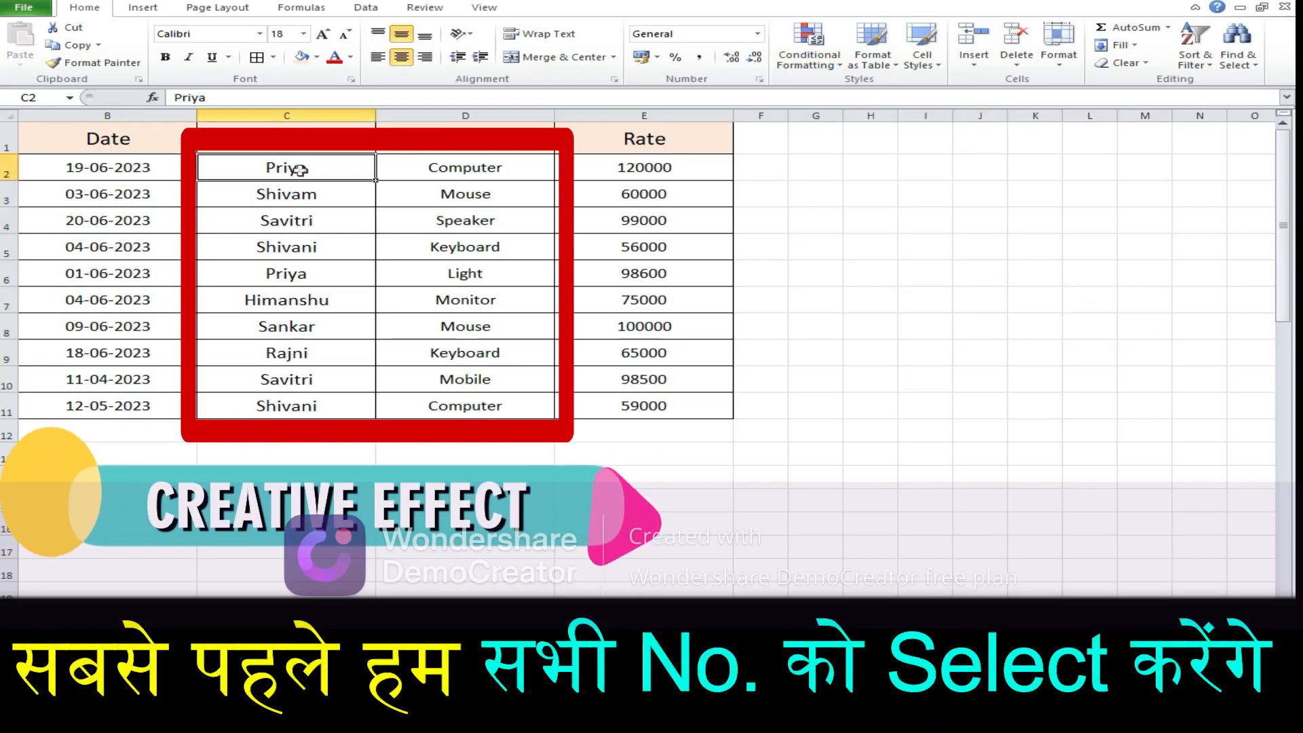
{"action": "mouse_move", "coordinate": [302, 168]}
{"action": "left_mouse_down"}
{"action": "mouse_move", "coordinate": [291, 299]}
{"action": "mouse_move", "coordinate": [358, 332]}
{"action": "mouse_move", "coordinate": [412, 414]}
{"action": "mouse_move", "coordinate": [487, 394]}
{"action": "left_mouse_up"}
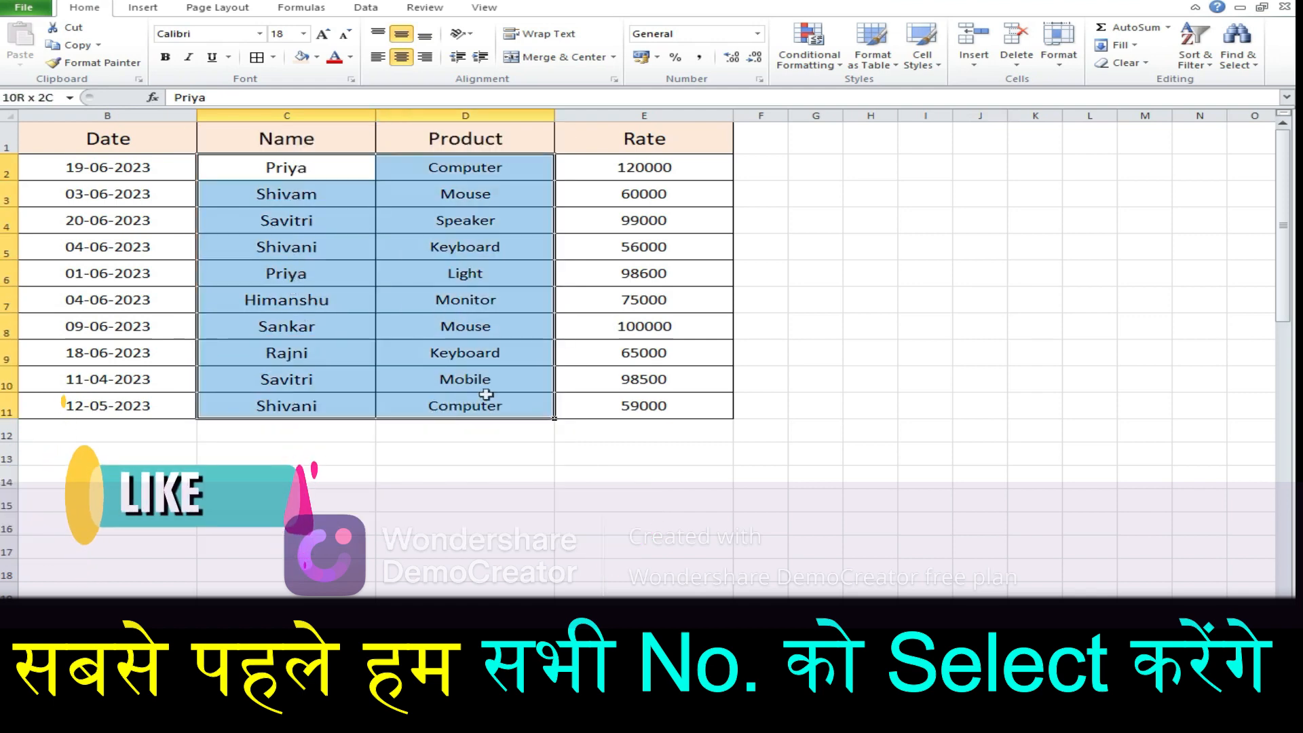
{"action": "left_click", "coordinate": [820, 65]}
{"action": "mouse_move", "coordinate": [838, 95]}
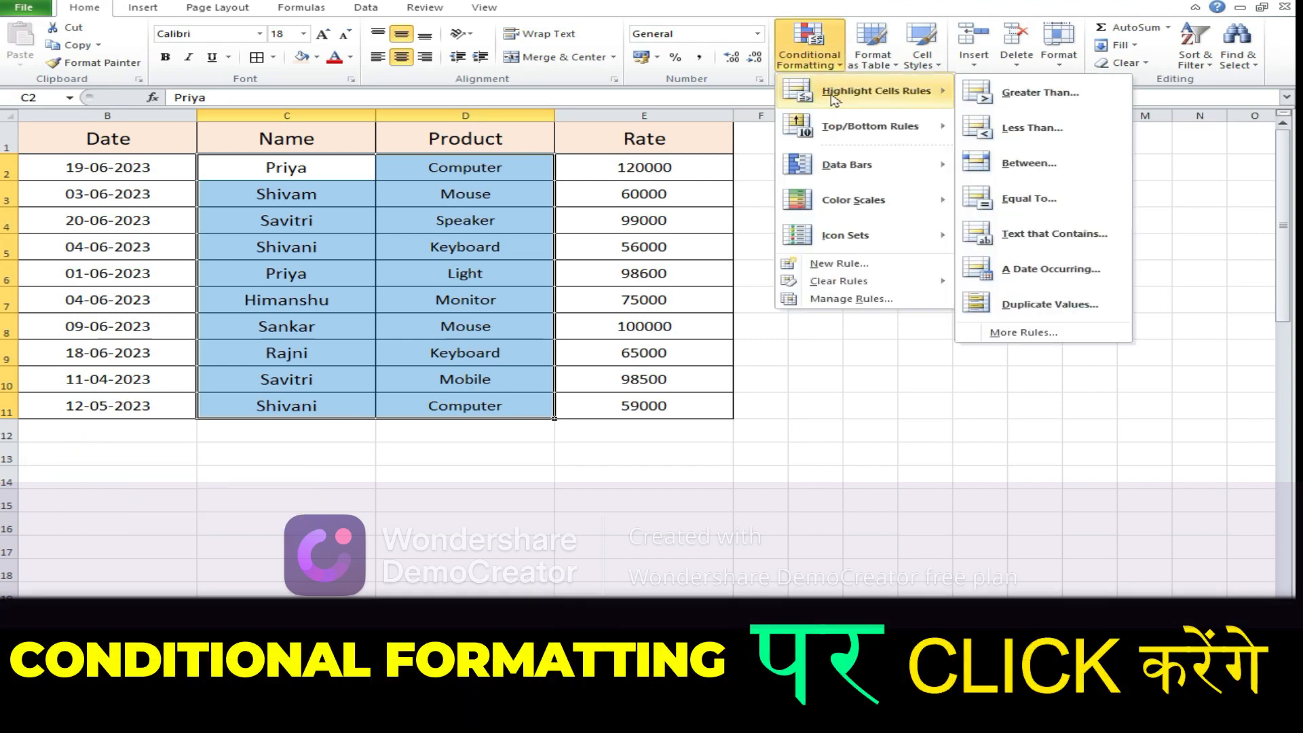
{"action": "left_click", "coordinate": [993, 306]}
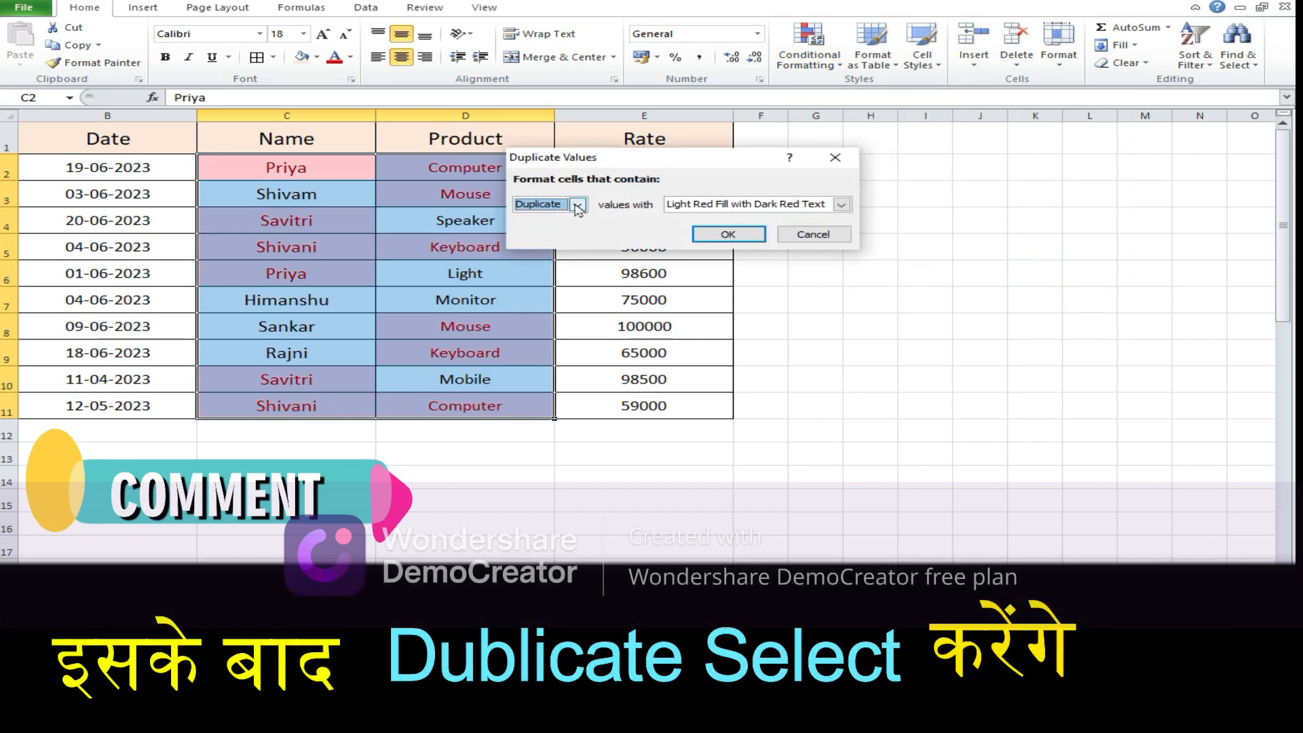
{"action": "left_click_drag", "start_coordinate": [605, 162], "coordinate": [740, 132]}
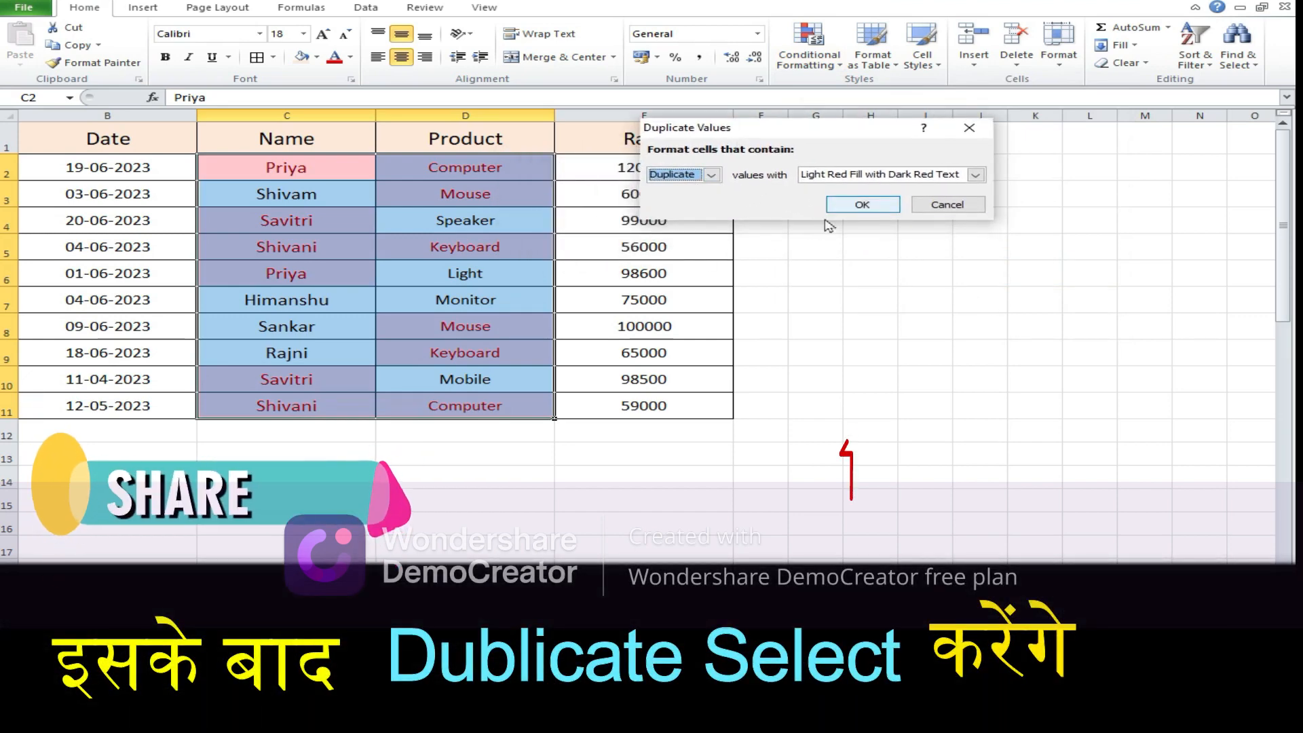
Give the Duplicate Values rule a custom light green fill and apply it to the Name and Product cells
{"action": "left_click", "coordinate": [974, 176]}
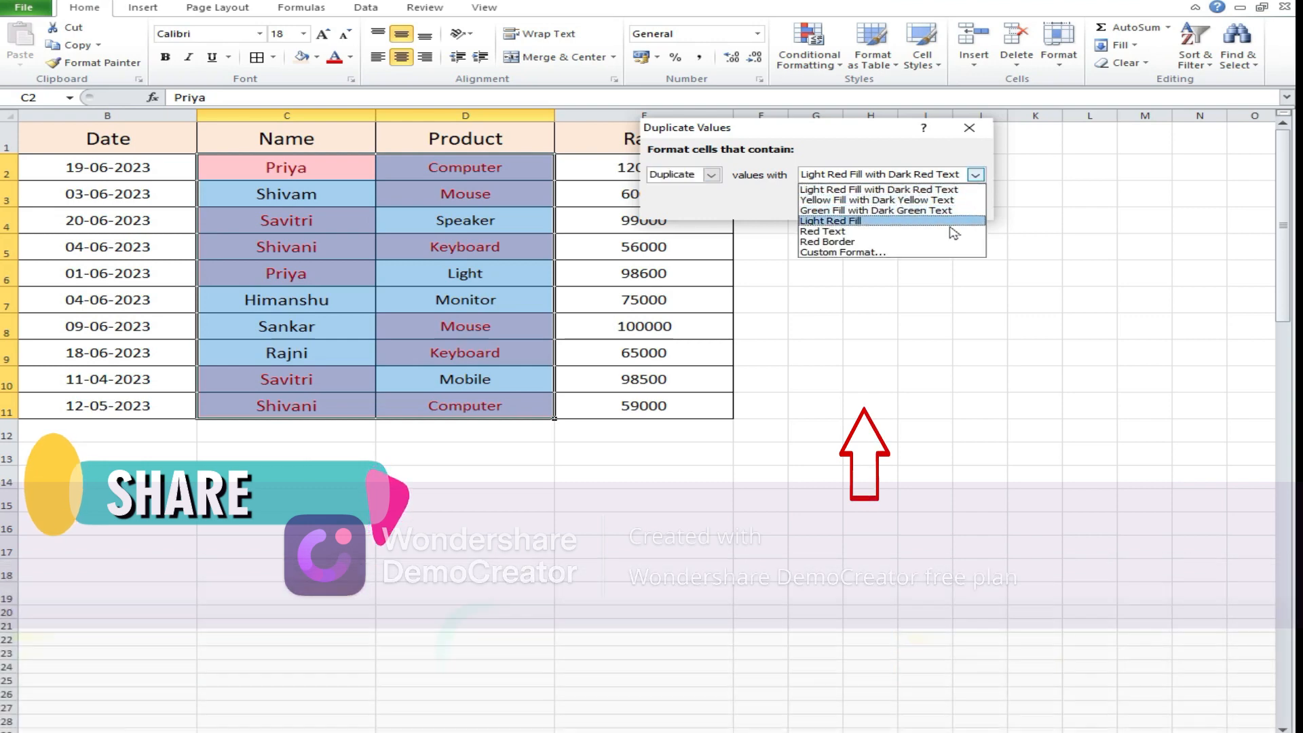
{"action": "left_click", "coordinate": [938, 258]}
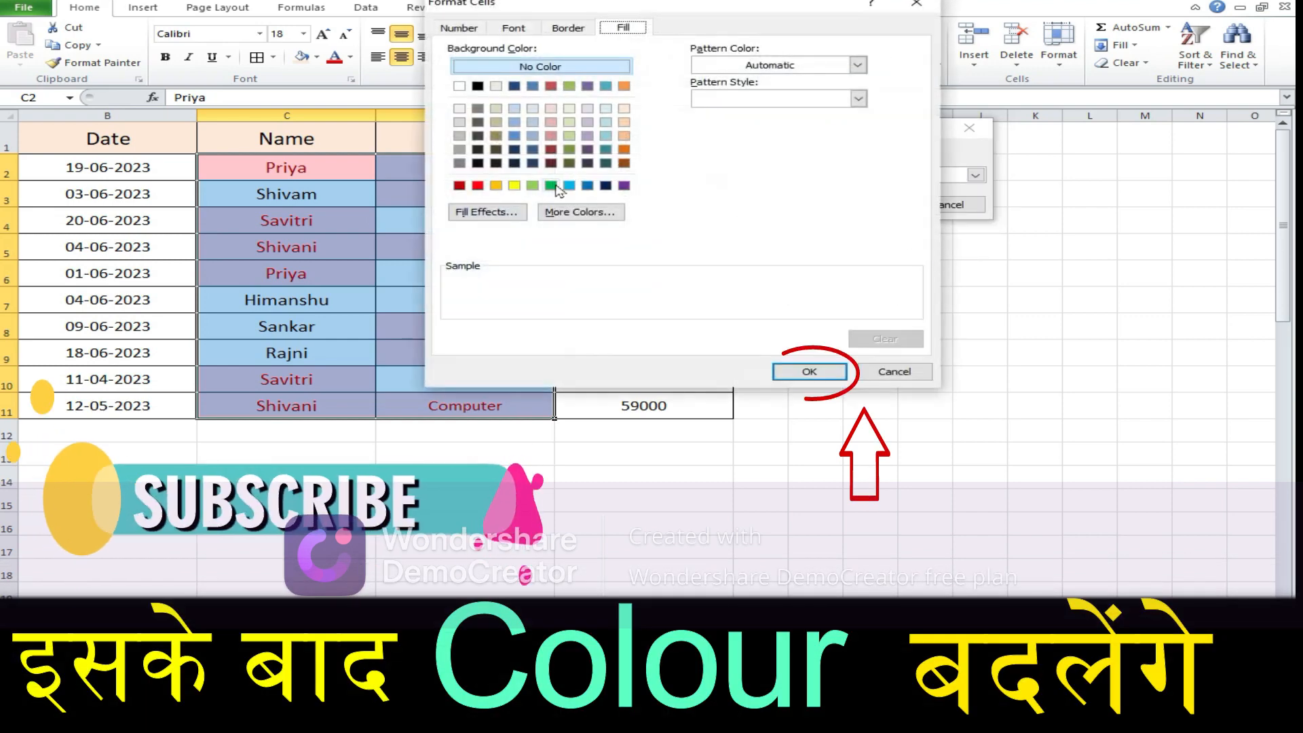
{"action": "left_click", "coordinate": [532, 185]}
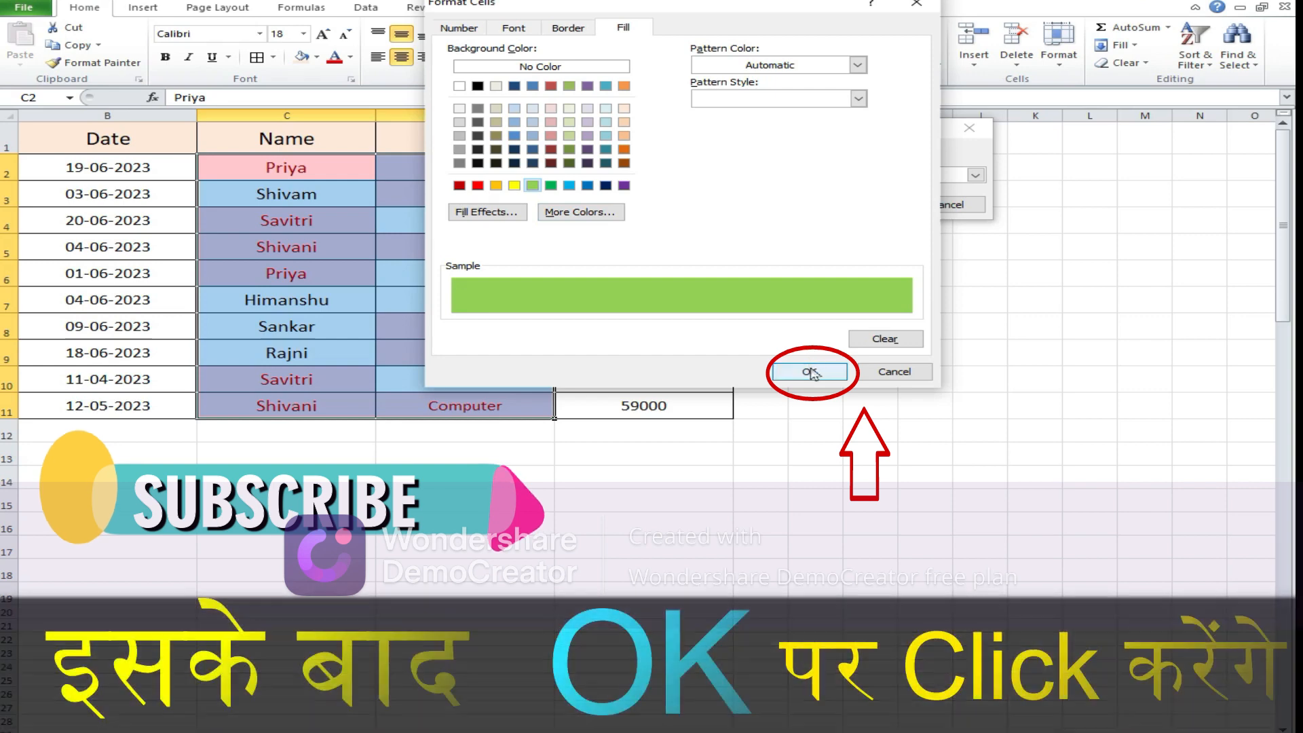
{"action": "left_click", "coordinate": [810, 372]}
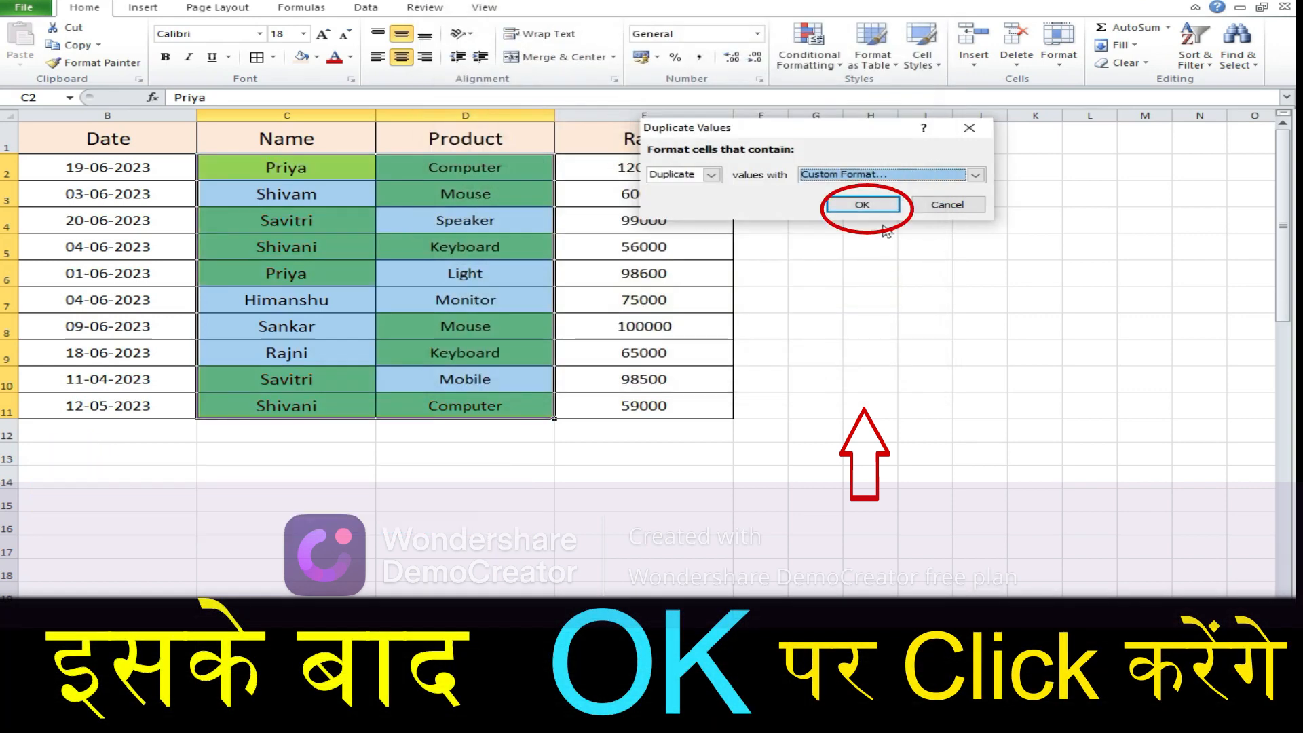
{"action": "left_click", "coordinate": [863, 206]}
{"action": "left_click", "coordinate": [793, 215]}
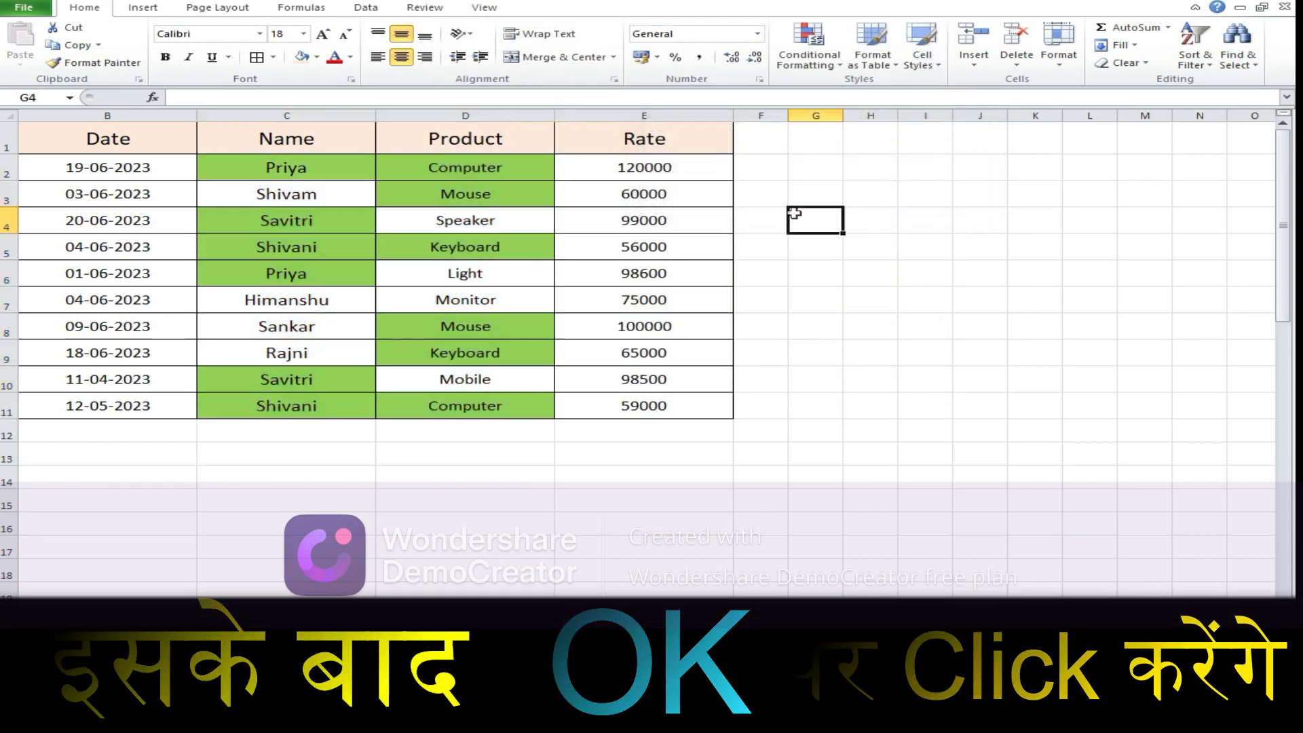
{"action": "left_click", "coordinate": [915, 408]}
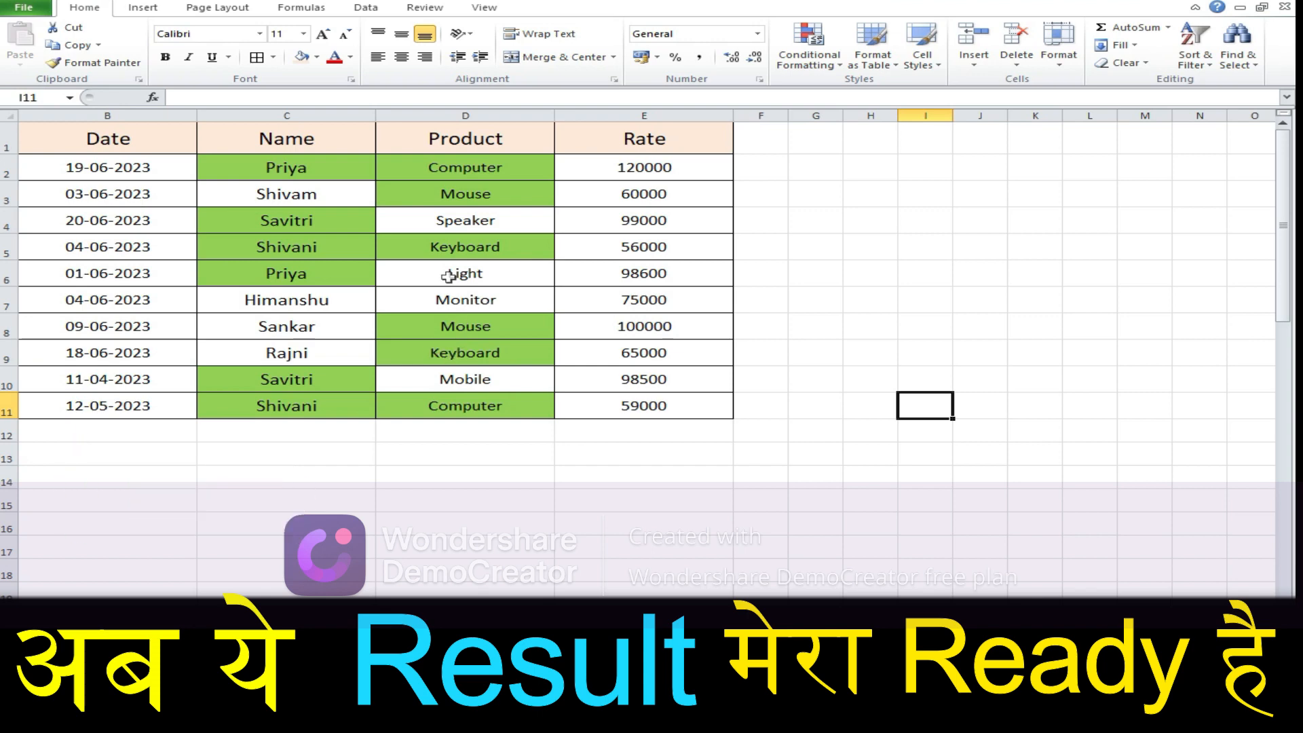
Replace the product in D5 with Printer to test the duplicate highlighting
{"action": "left_click", "coordinate": [441, 241]}
{"action": "double_click", "coordinate": [515, 245]}
{"action": "left_click_drag", "start_coordinate": [515, 246], "coordinate": [418, 246]}
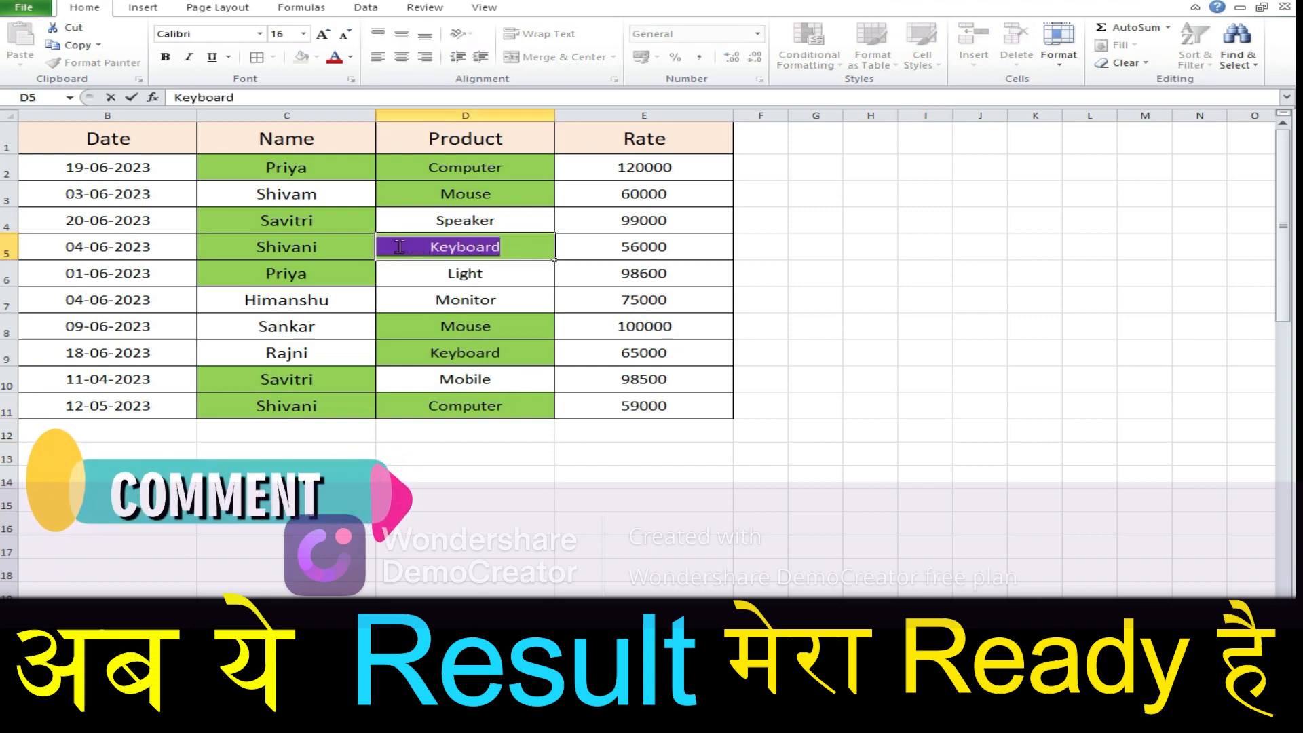
{"action": "type", "text": "Pri"}
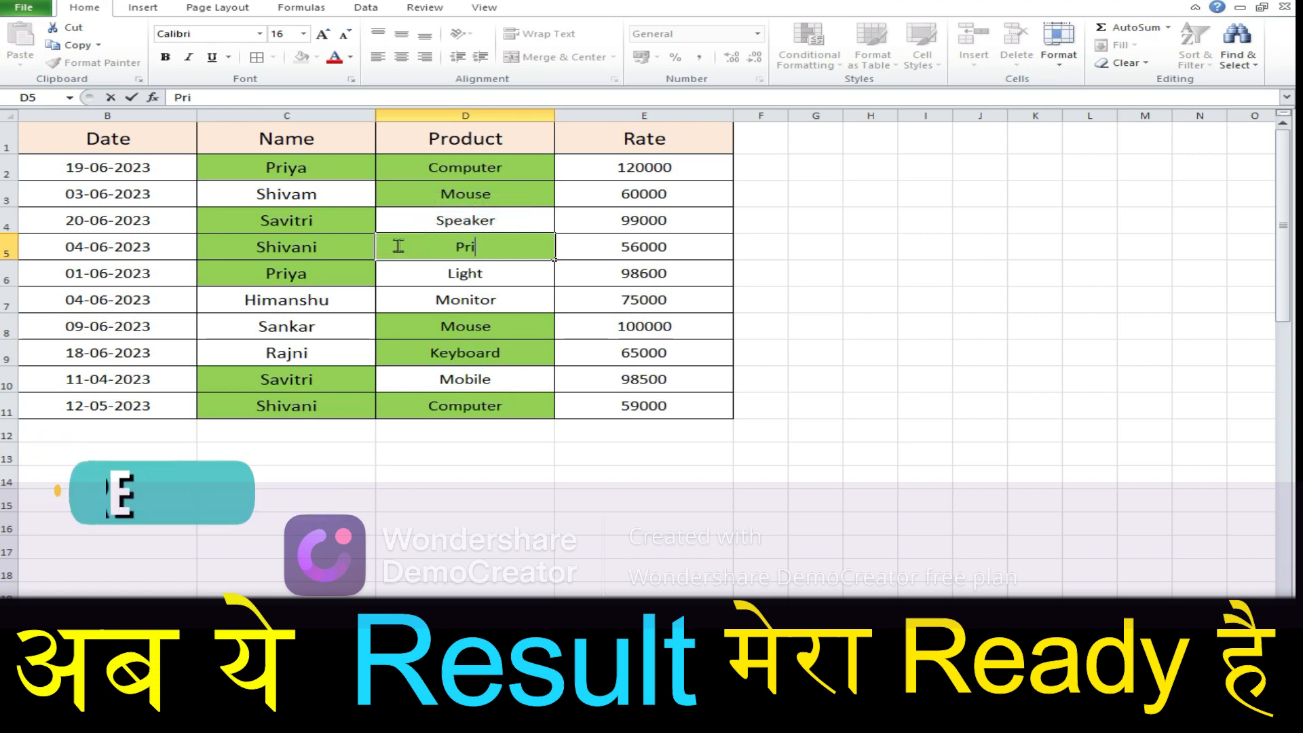
{"action": "type", "text": "nter"}
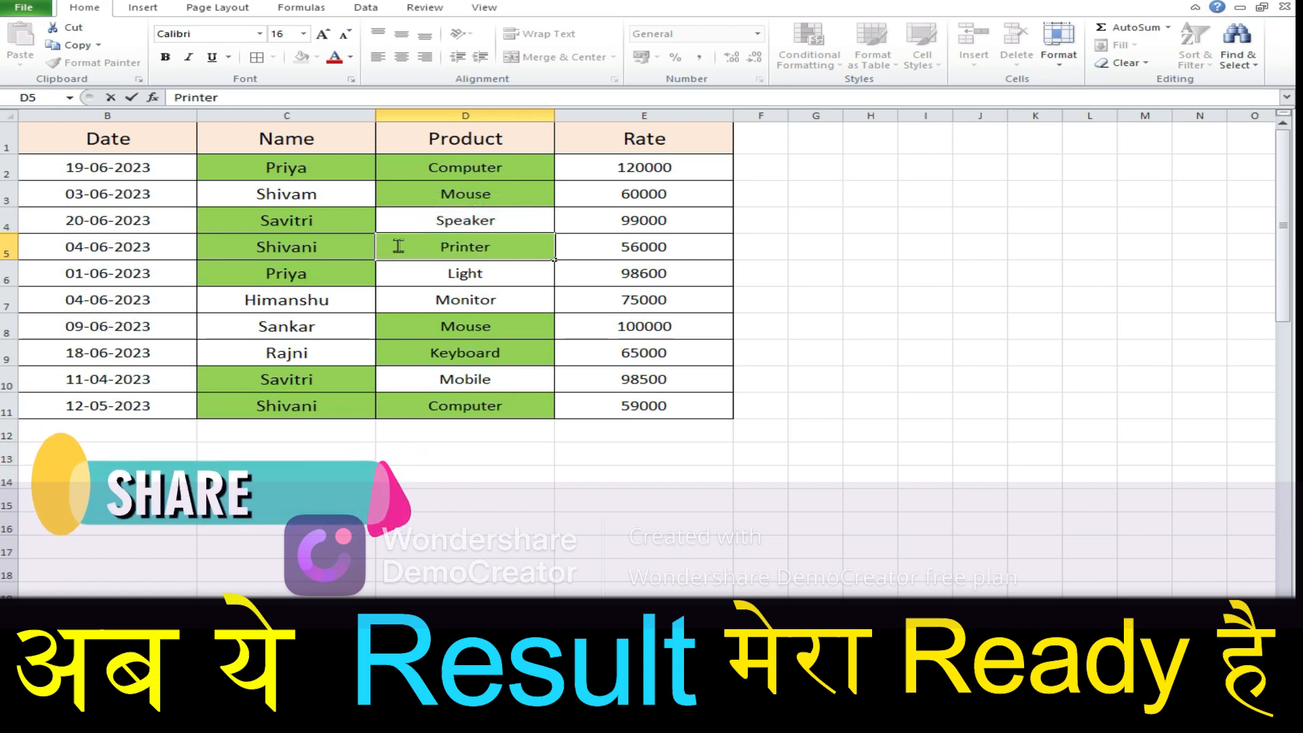
{"action": "left_click", "coordinate": [458, 314]}
Replace the duplicate name in C6 with a first name that occurs nowhere else in the Name column
{"action": "left_click", "coordinate": [316, 270]}
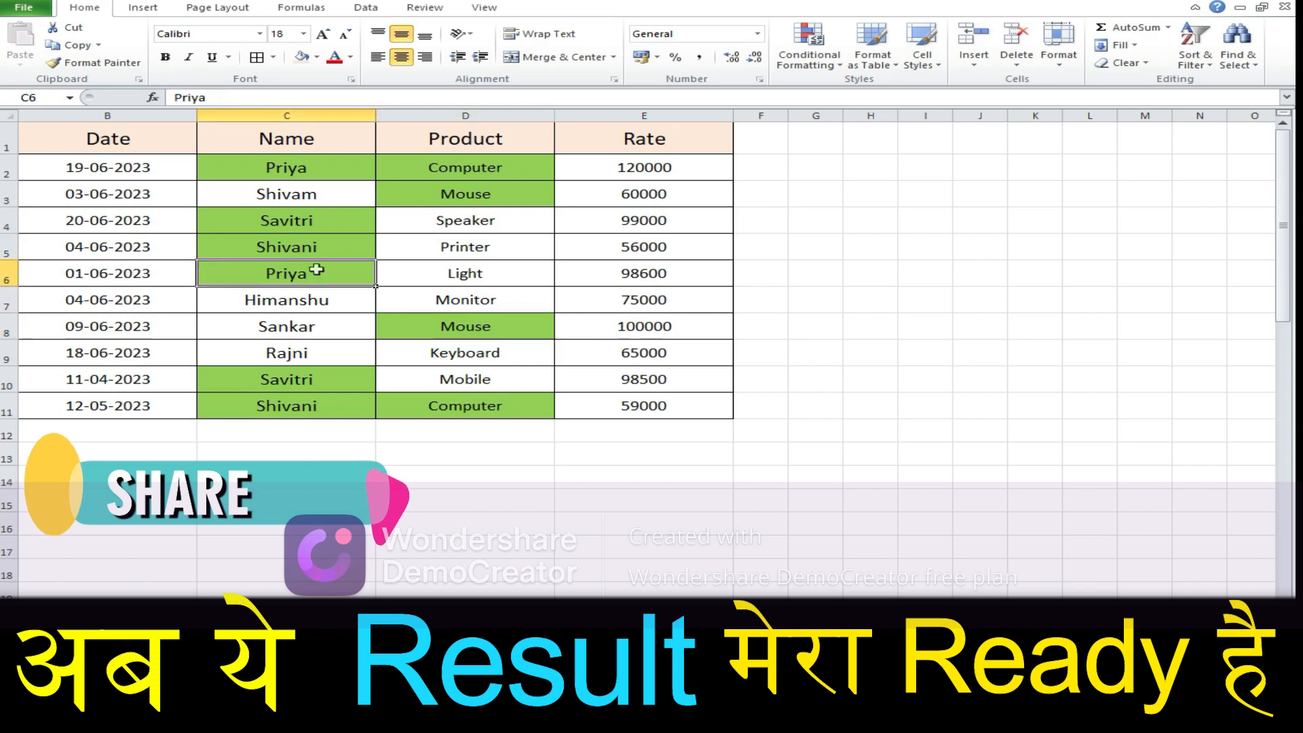
{"action": "double_click", "coordinate": [316, 270]}
{"action": "key", "text": "BackSpace"}
{"action": "key", "text": "BackSpace"}
{"action": "key", "text": "BackSpace"}
{"action": "key", "text": "BackSpace"}
{"action": "key", "text": "BackSpace"}
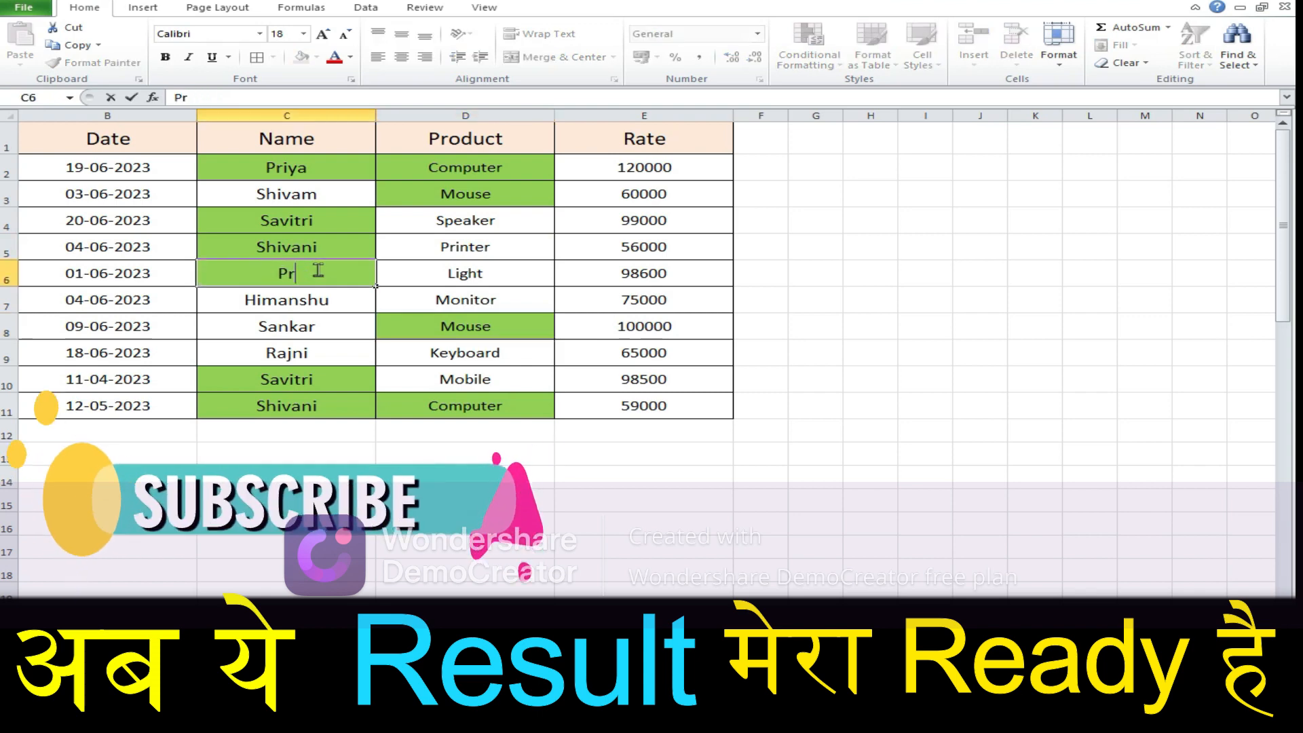
{"action": "type", "text": "Kar"}
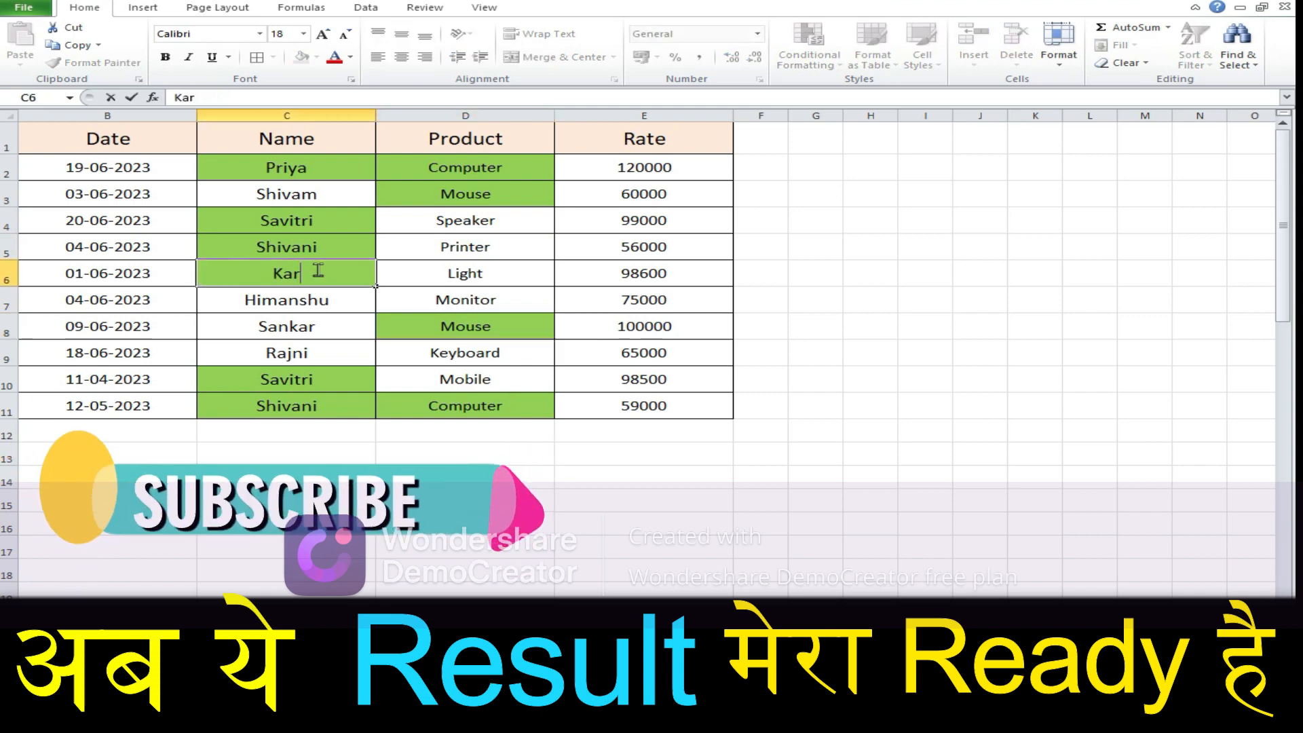
{"action": "type", "text": "een"}
{"action": "key", "text": "BackSpace"}
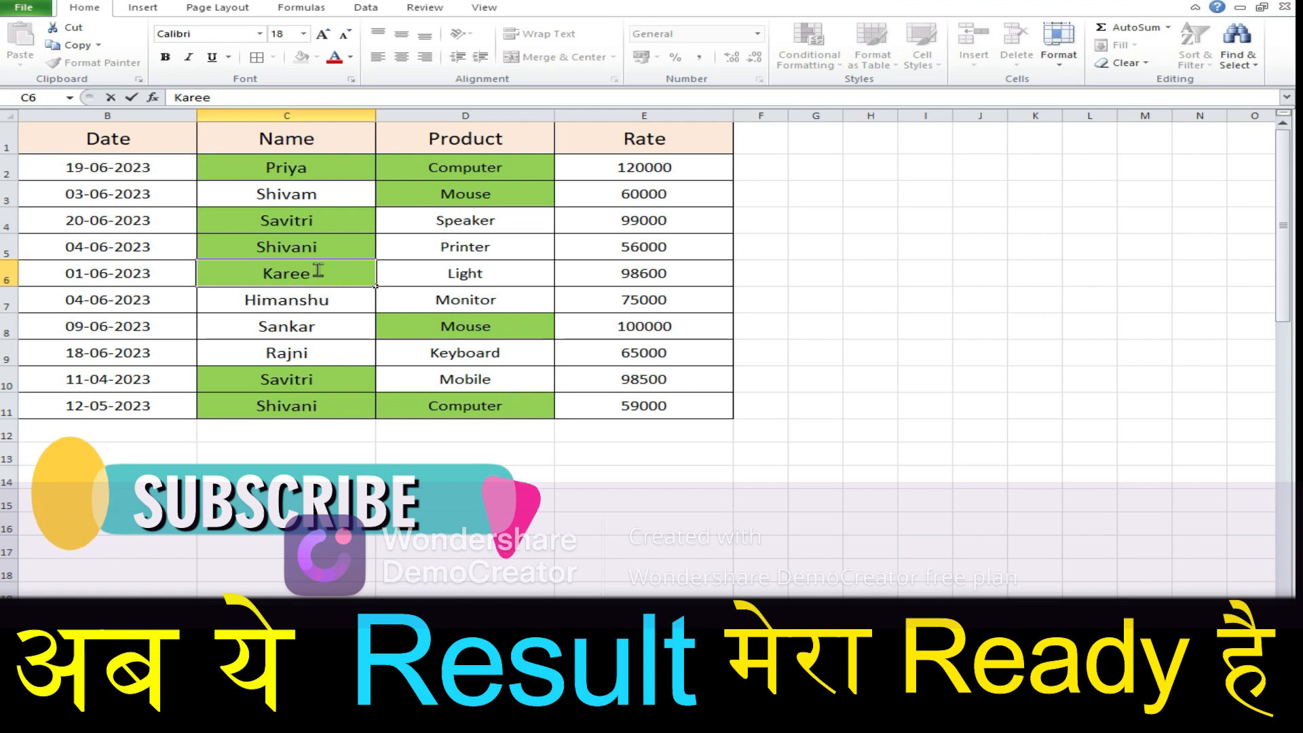
{"action": "type", "text": "na"}
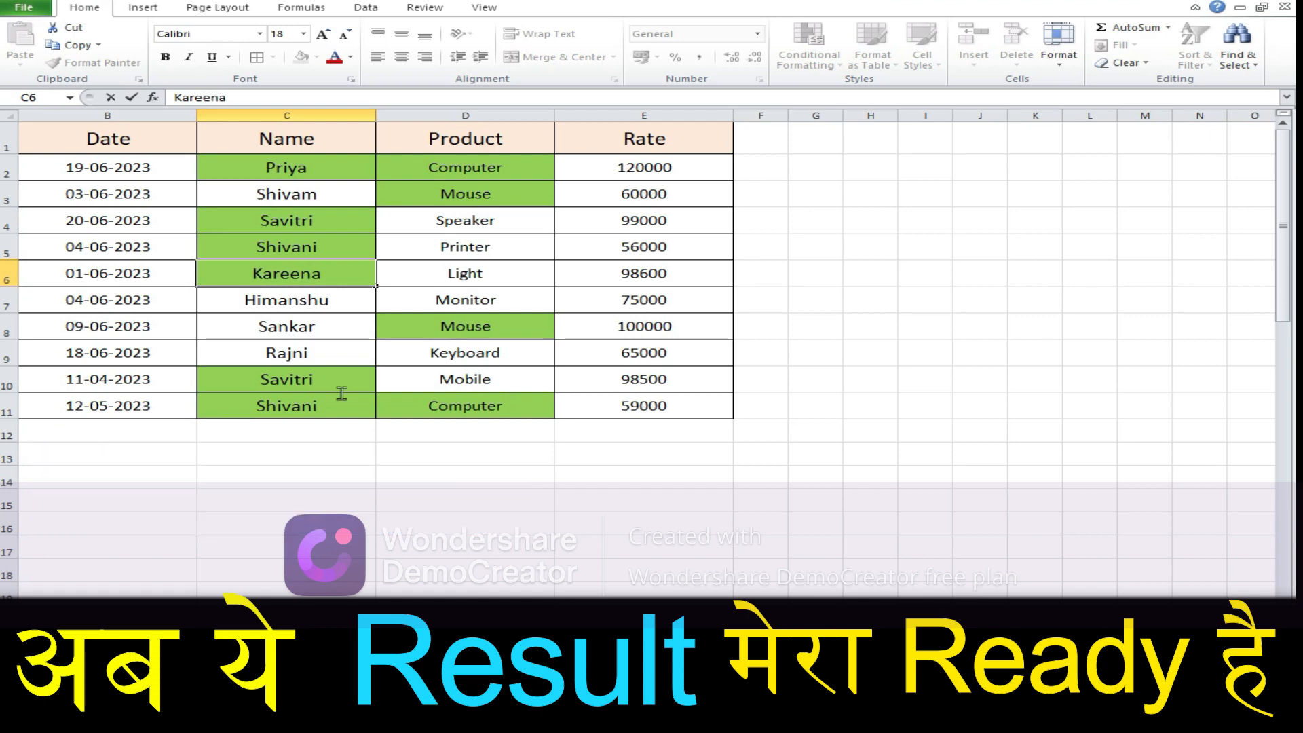
{"action": "left_click", "coordinate": [348, 409]}
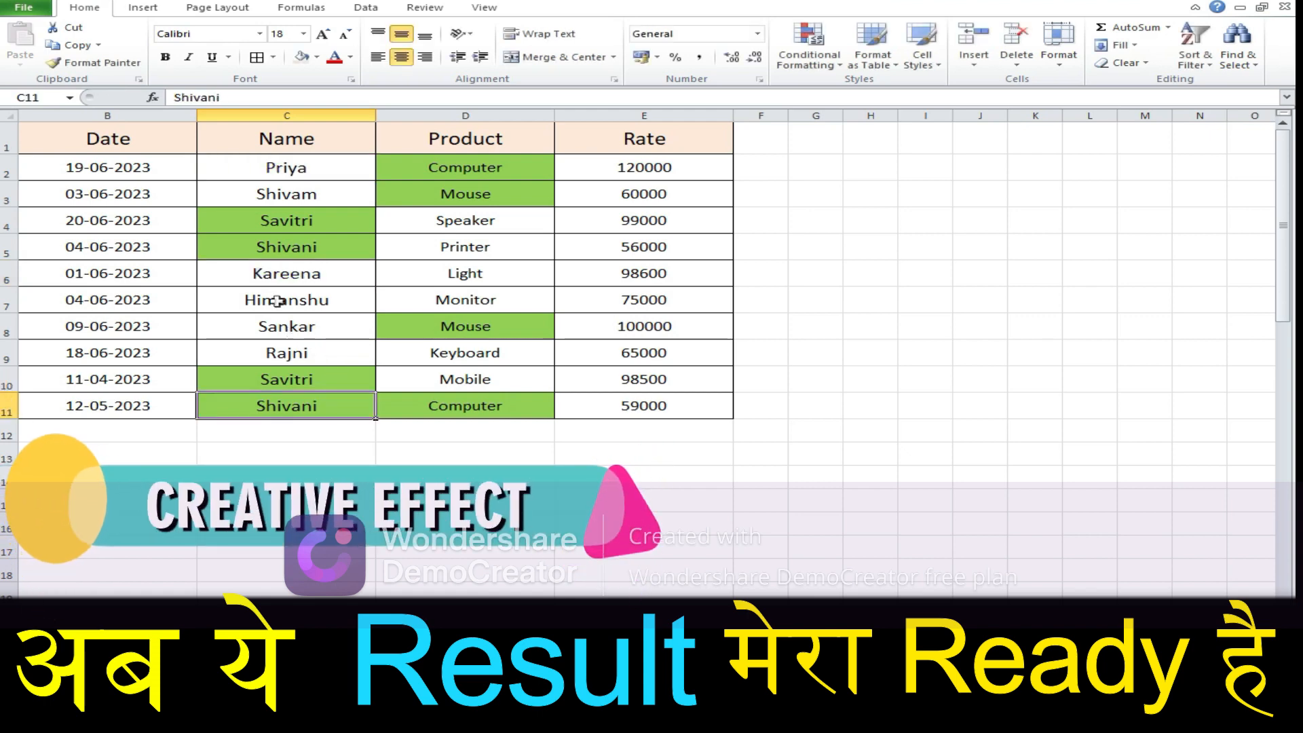
Replace the duplicate name in C11 with another first name not used elsewhere in the Name column
{"action": "double_click", "coordinate": [301, 409]}
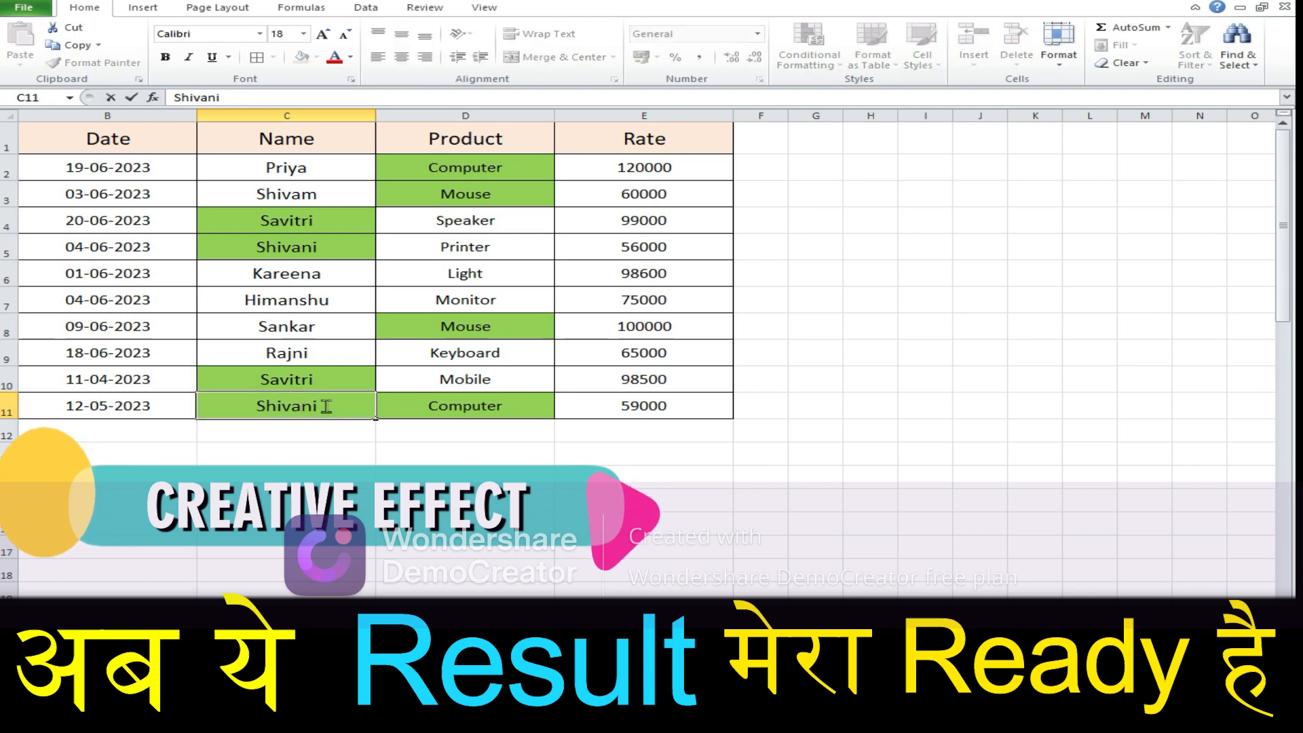
{"action": "left_click_drag", "start_coordinate": [319, 407], "coordinate": [212, 403]}
{"action": "type", "text": "Khu"}
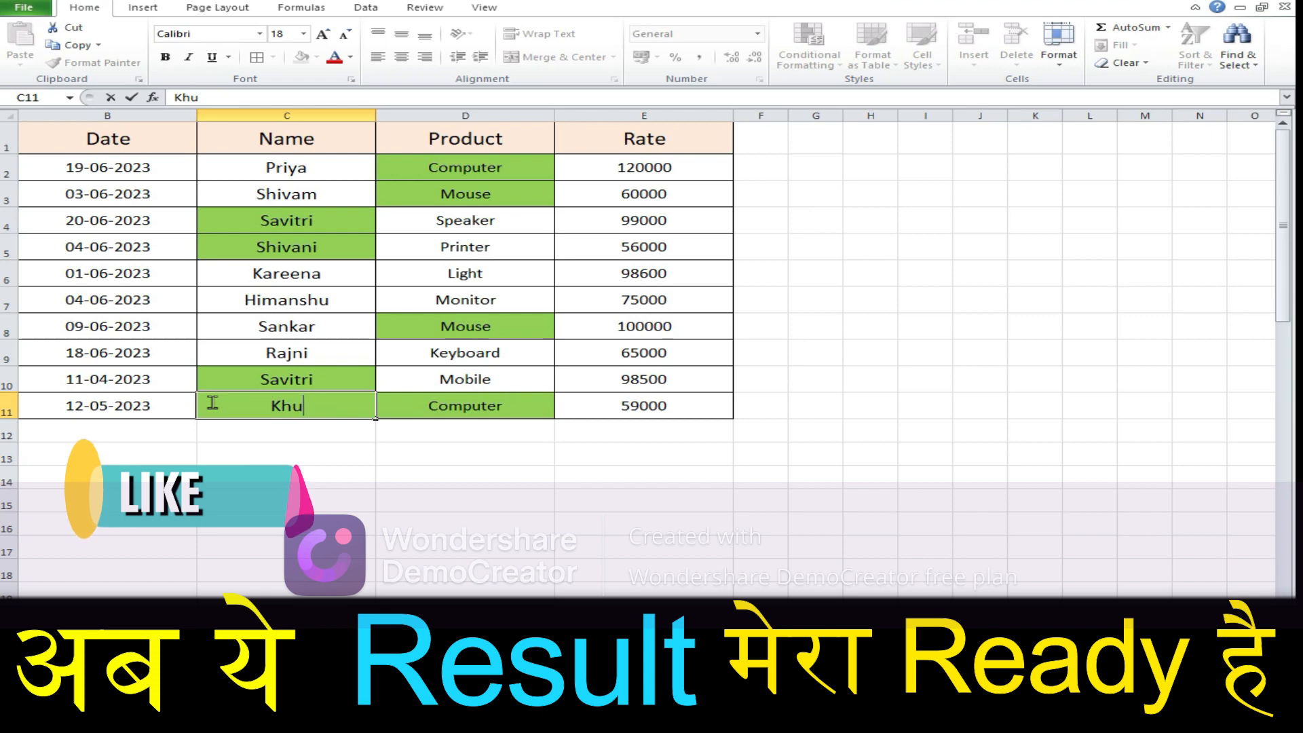
{"action": "type", "text": "shbo"}
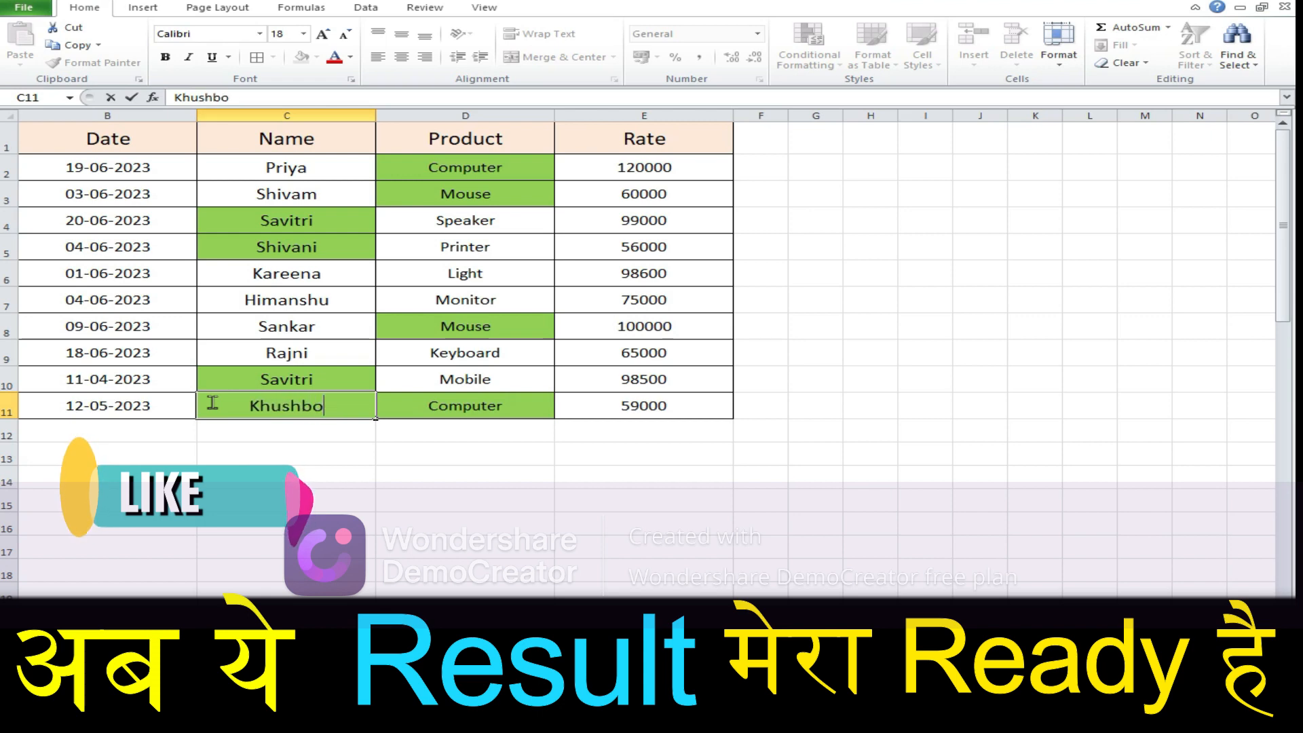
{"action": "type", "text": "o"}
{"action": "left_click", "coordinate": [382, 469]}
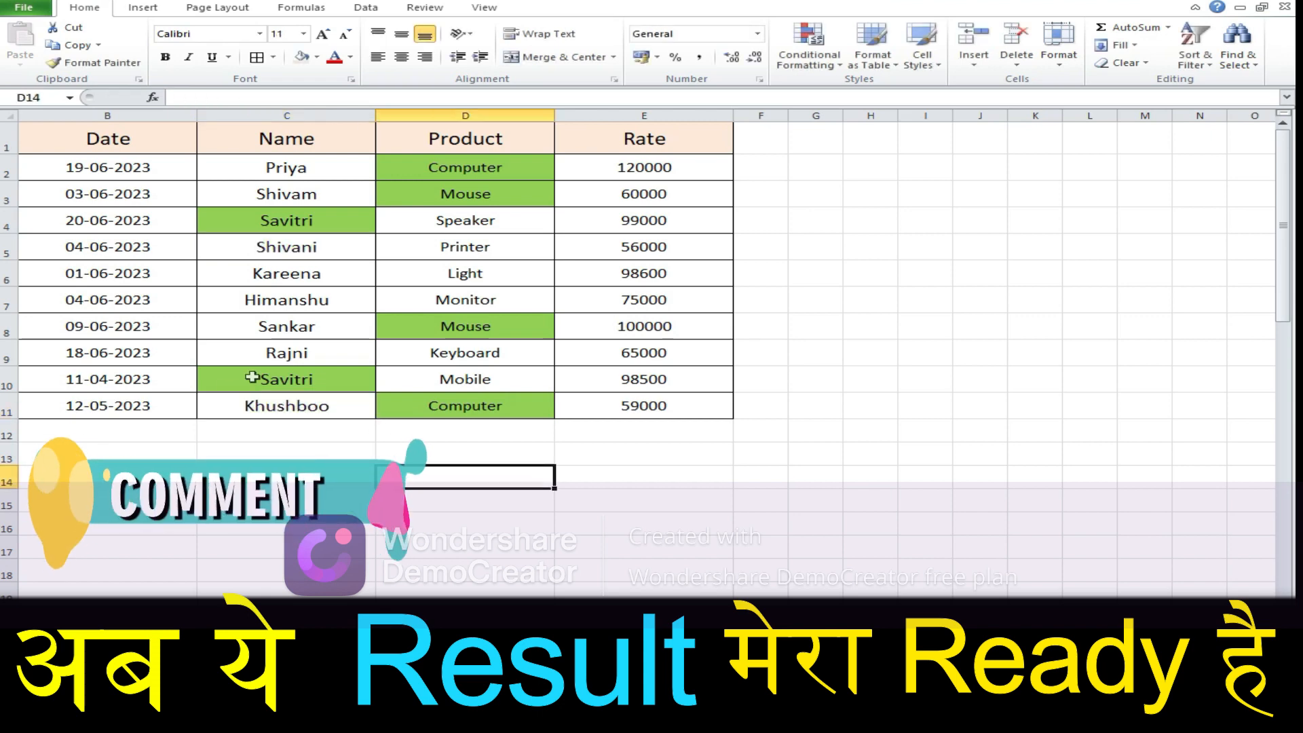
Change the name in C4 to a unique first name so it no longer matches C10
{"action": "double_click", "coordinate": [296, 219]}
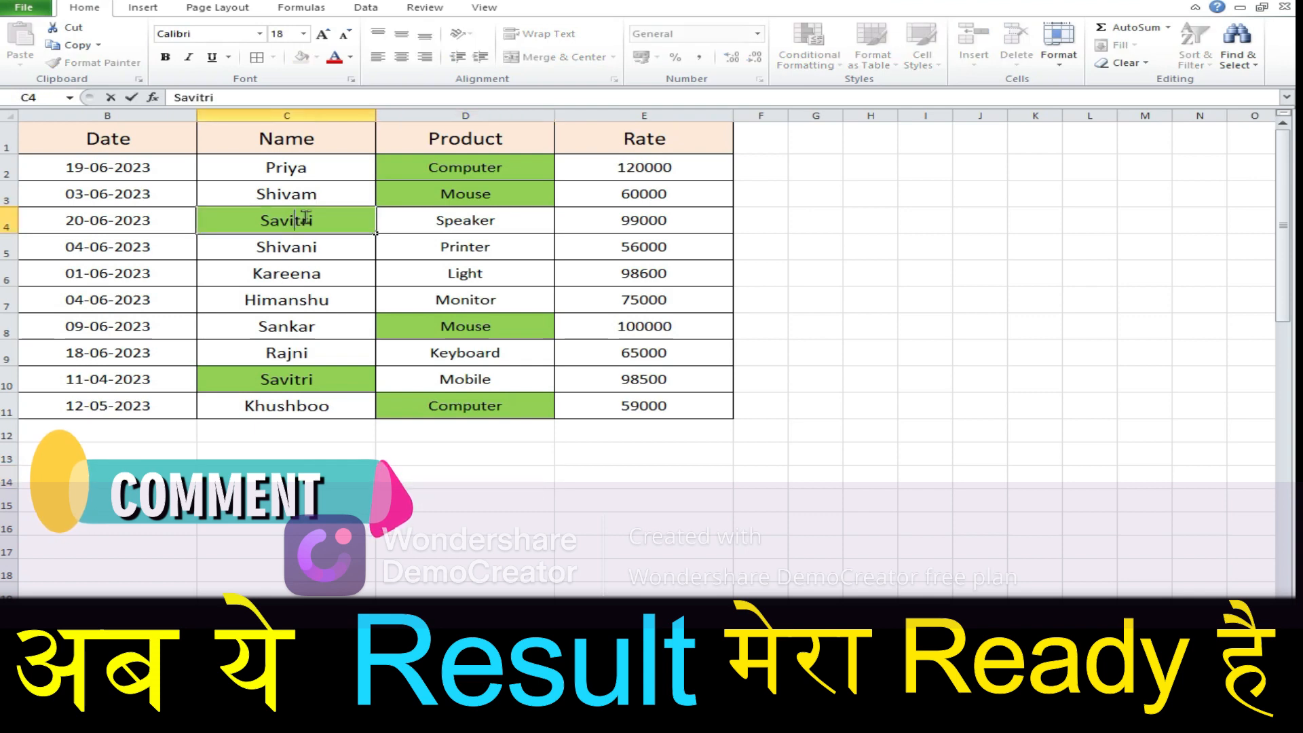
{"action": "left_click_drag", "start_coordinate": [314, 220], "coordinate": [224, 221]}
{"action": "type", "text": "Pavan"}
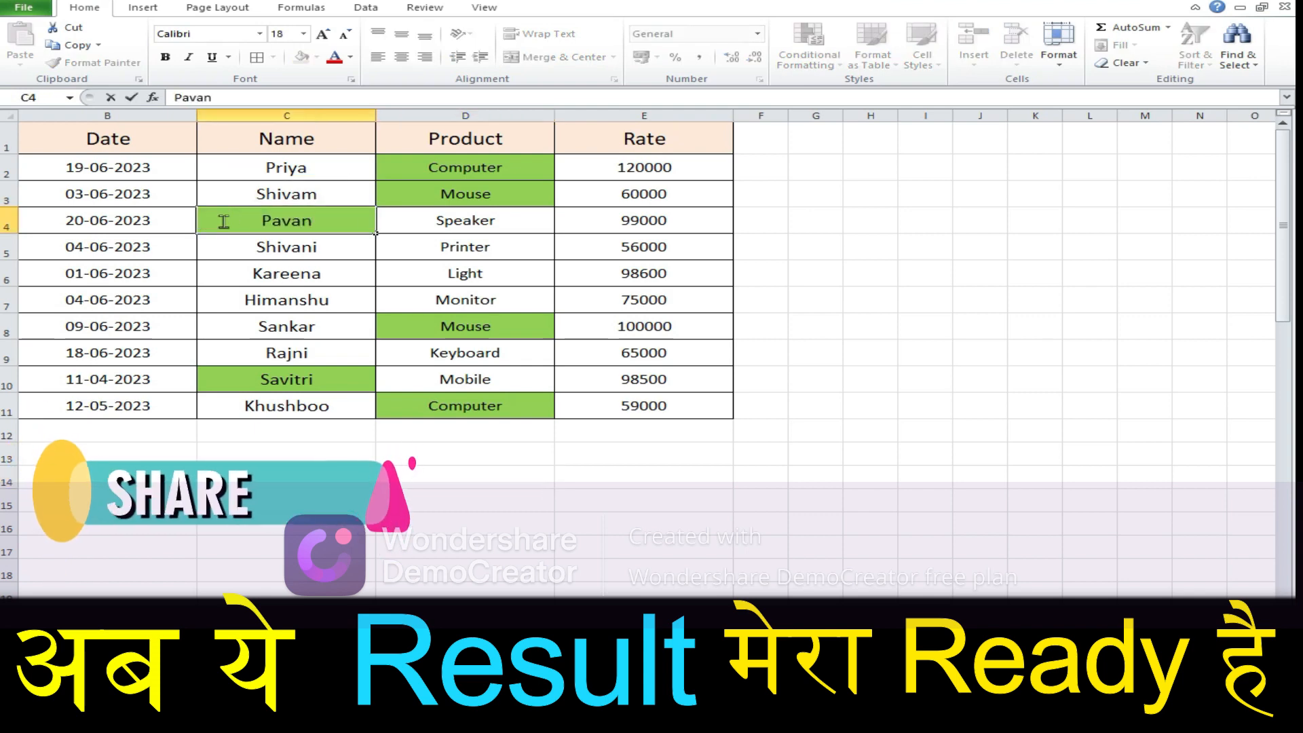
{"action": "left_click", "coordinate": [486, 378]}
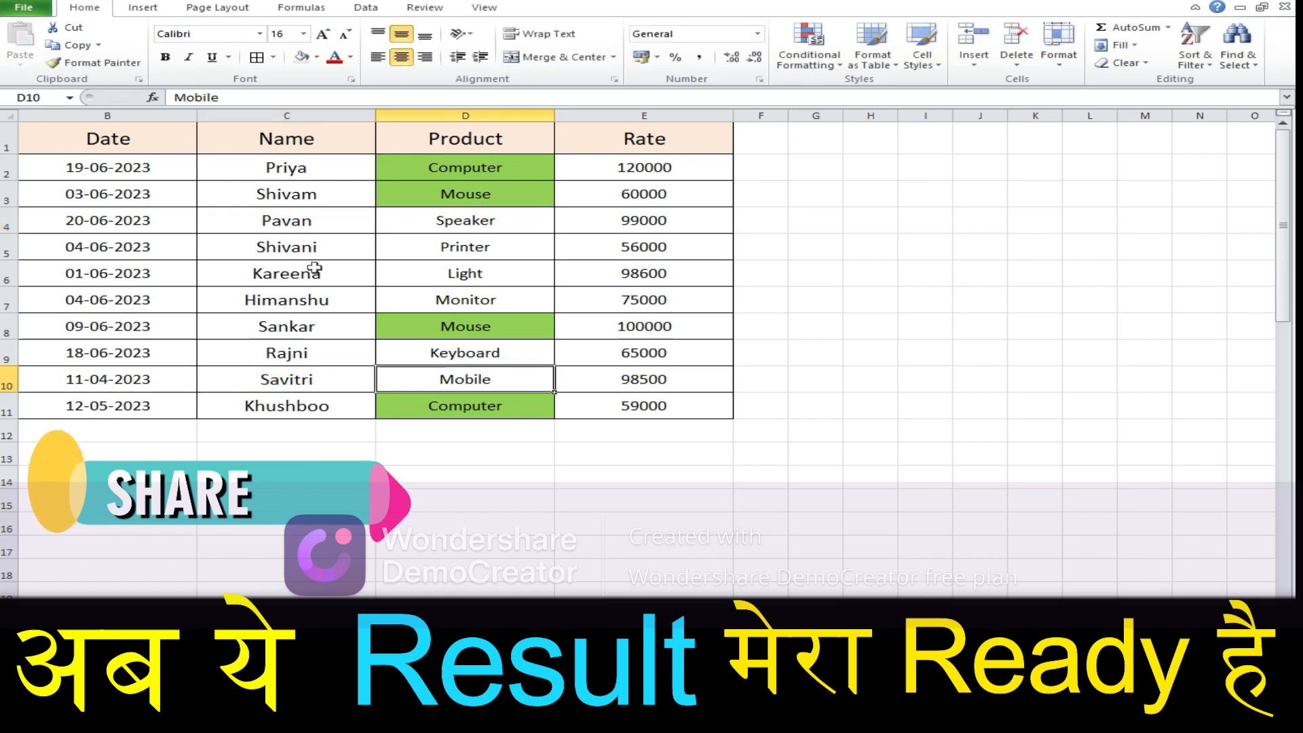
Change the name in C6 to the same name as in C4 to create a duplicate pair
{"action": "left_click", "coordinate": [302, 224]}
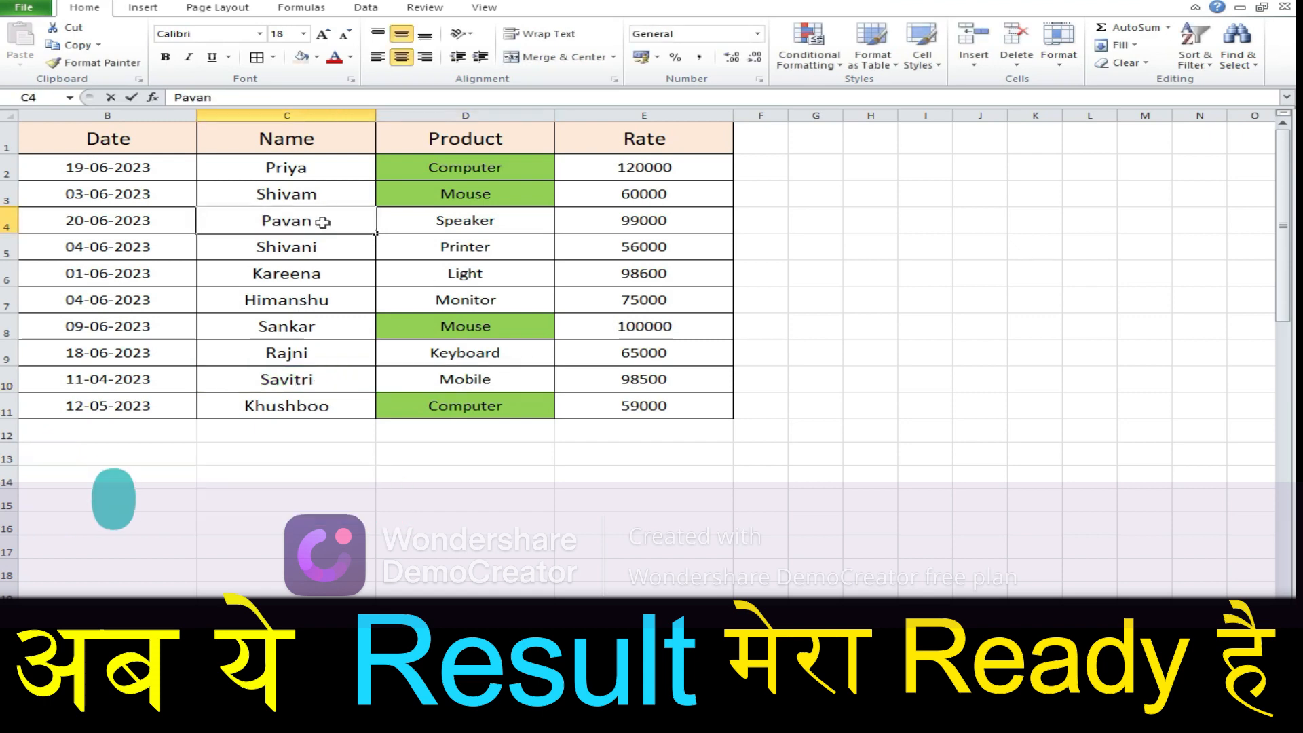
{"action": "double_click", "coordinate": [328, 221]}
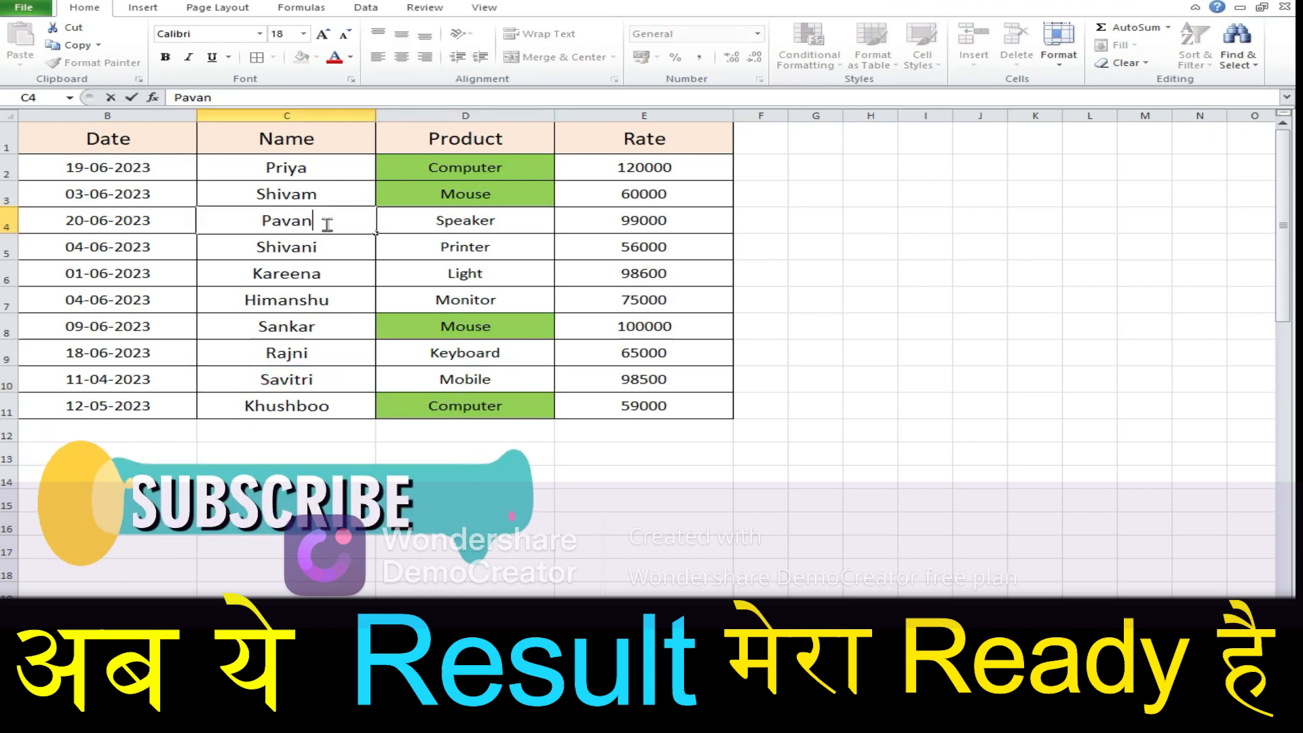
{"action": "left_click", "coordinate": [312, 274]}
{"action": "double_click", "coordinate": [329, 275]}
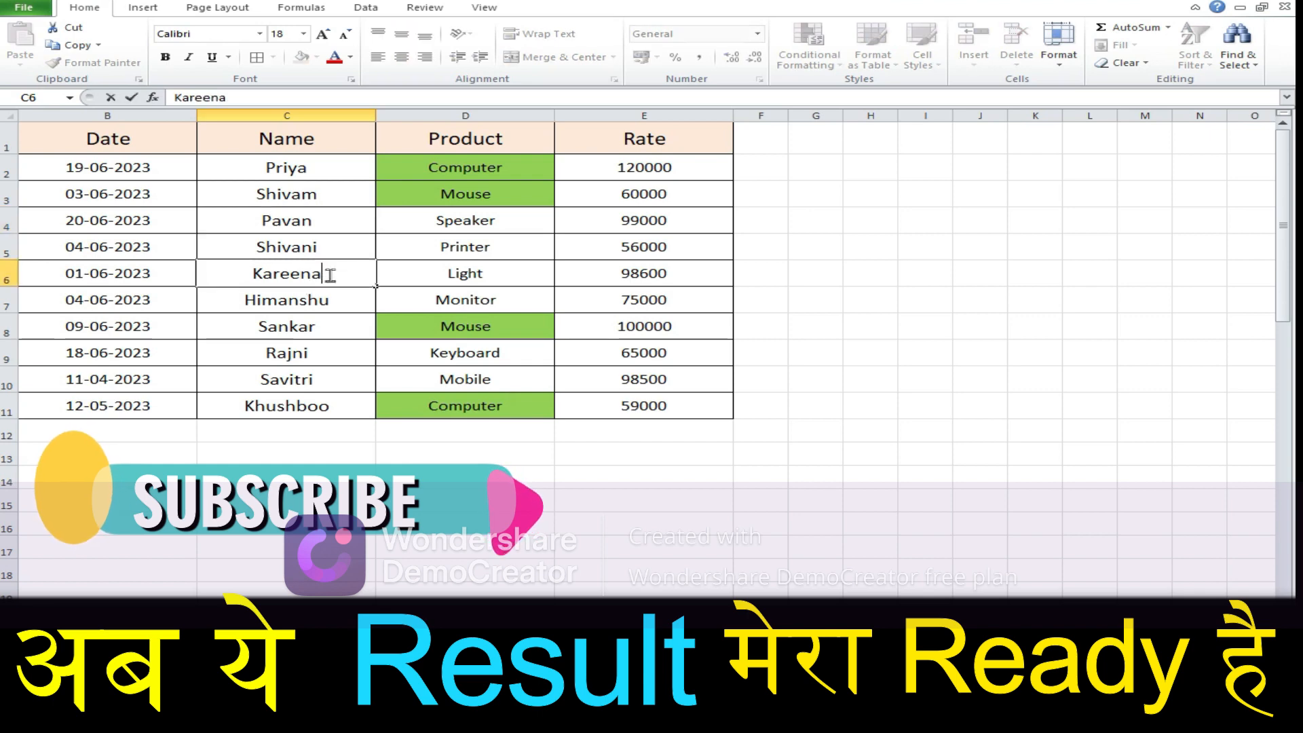
{"action": "left_click_drag", "start_coordinate": [323, 274], "coordinate": [198, 274]}
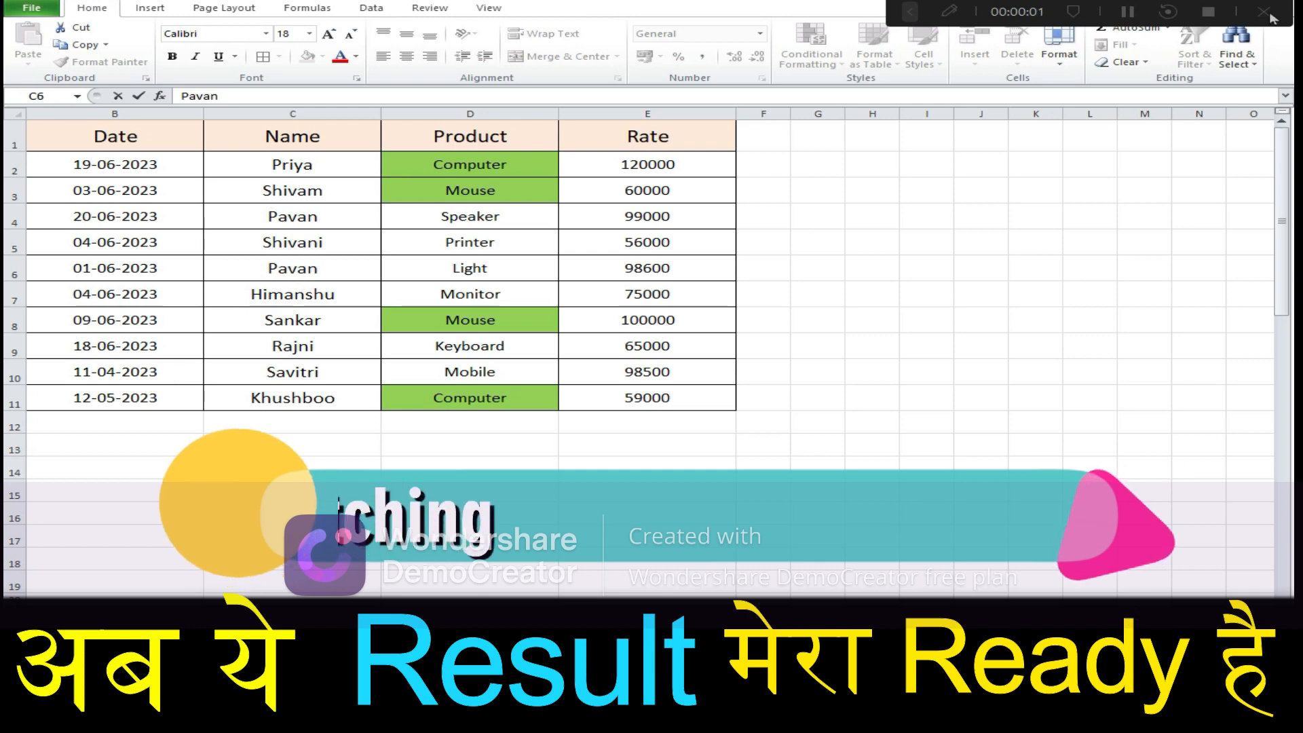
{"action": "left_click", "coordinate": [1264, 13]}
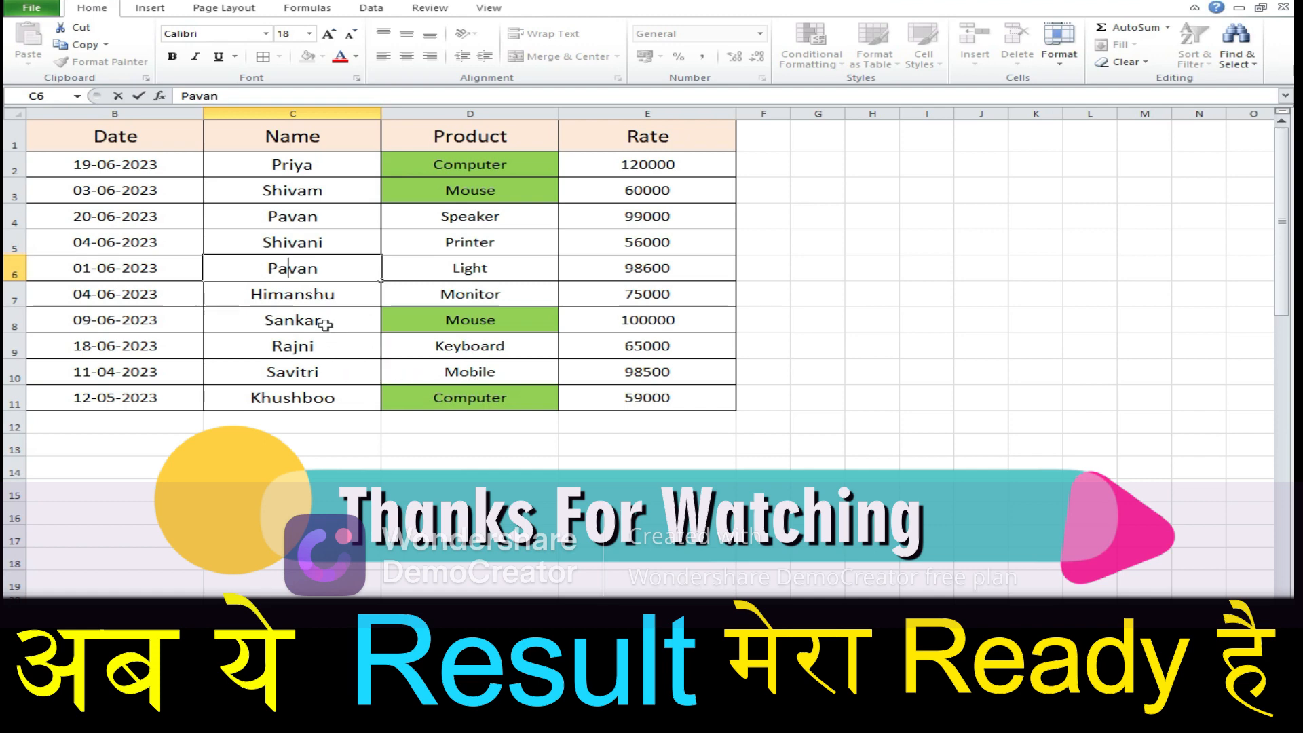
{"action": "left_click", "coordinate": [287, 375]}
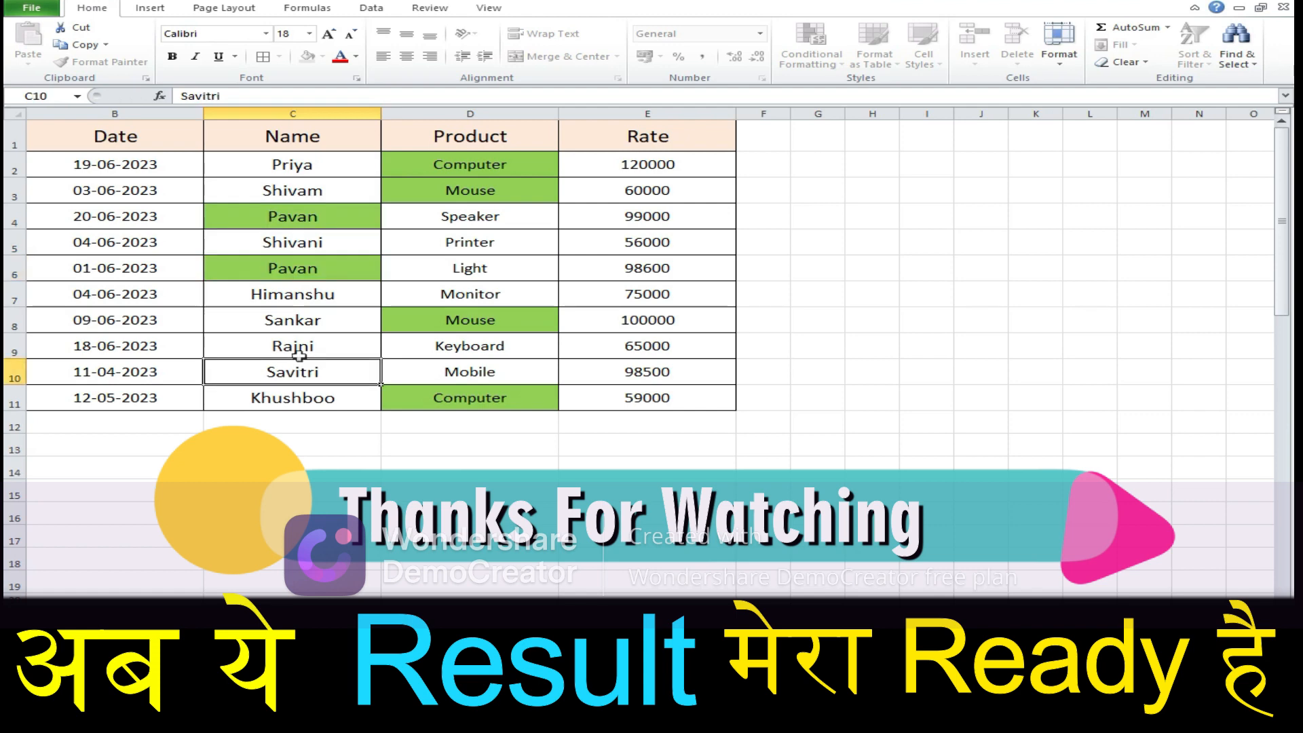
Change the name in C9 to match the name in C8
{"action": "left_click", "coordinate": [304, 323]}
{"action": "left_click", "coordinate": [317, 348]}
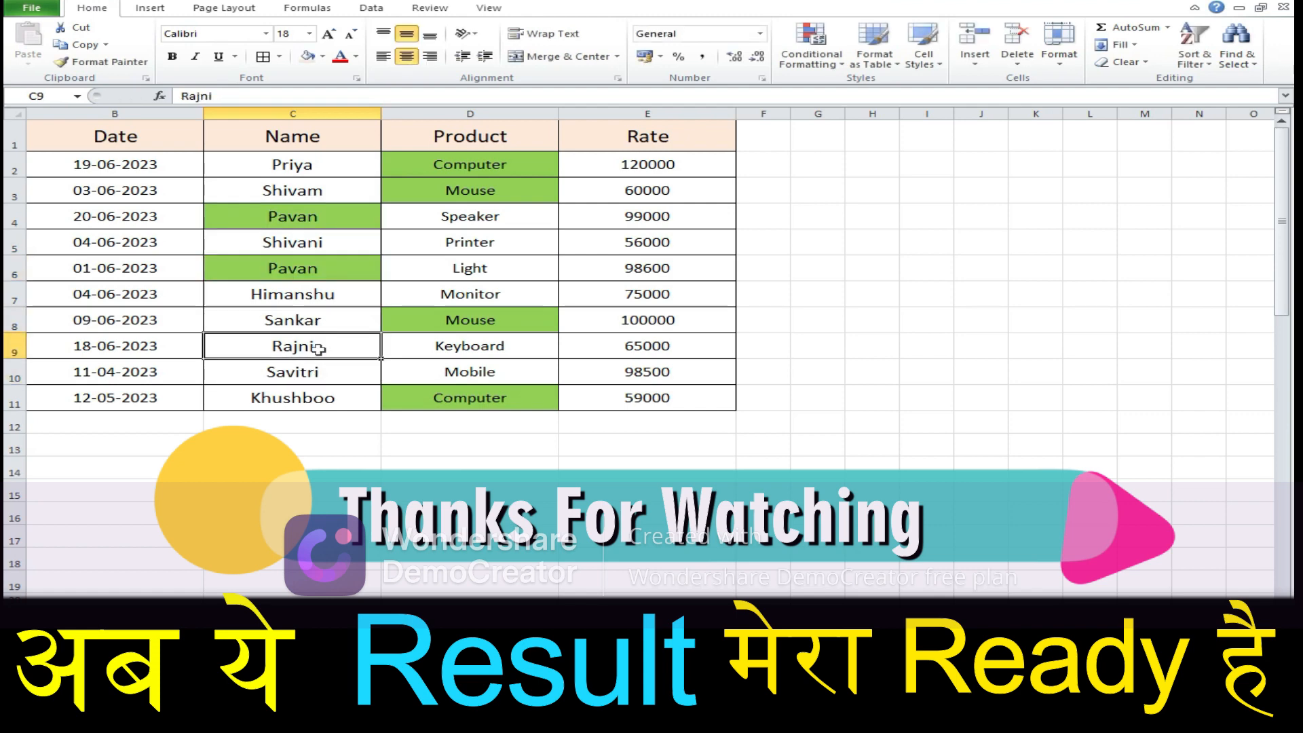
{"action": "type", "text": "Sana"}
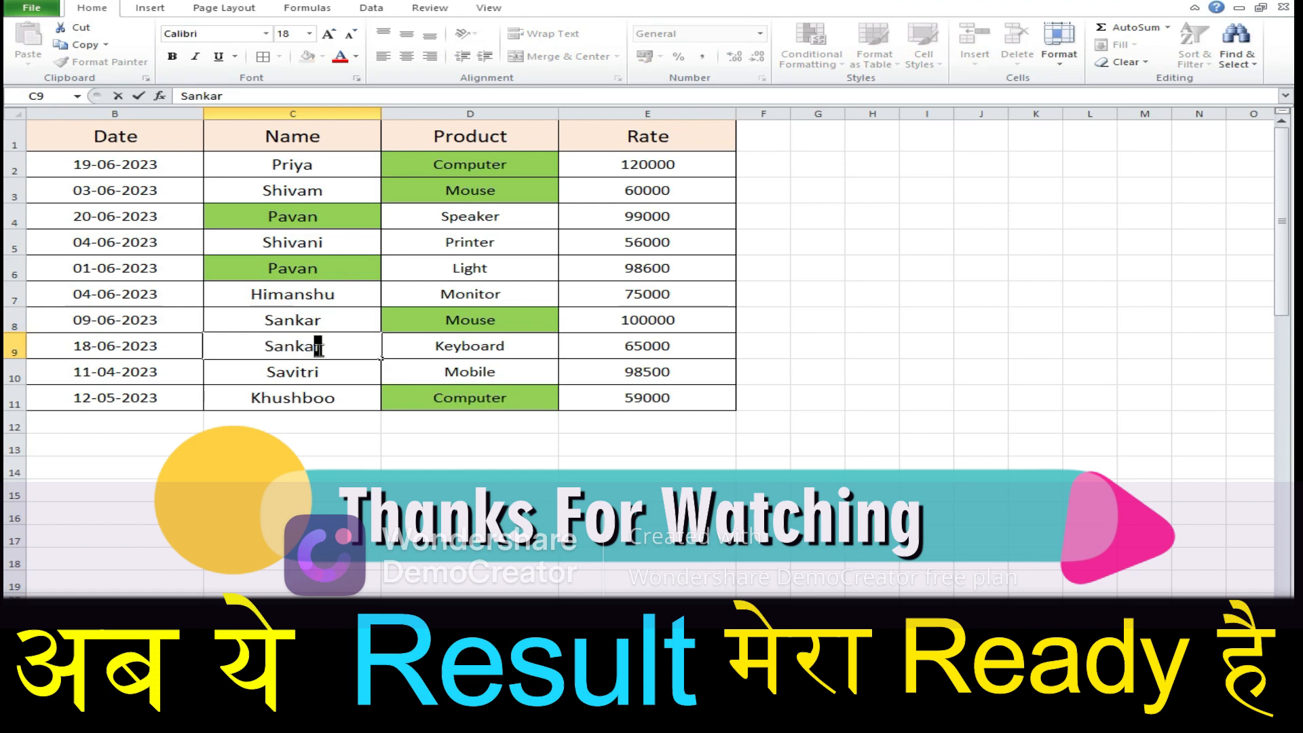
{"action": "left_click", "coordinate": [268, 442]}
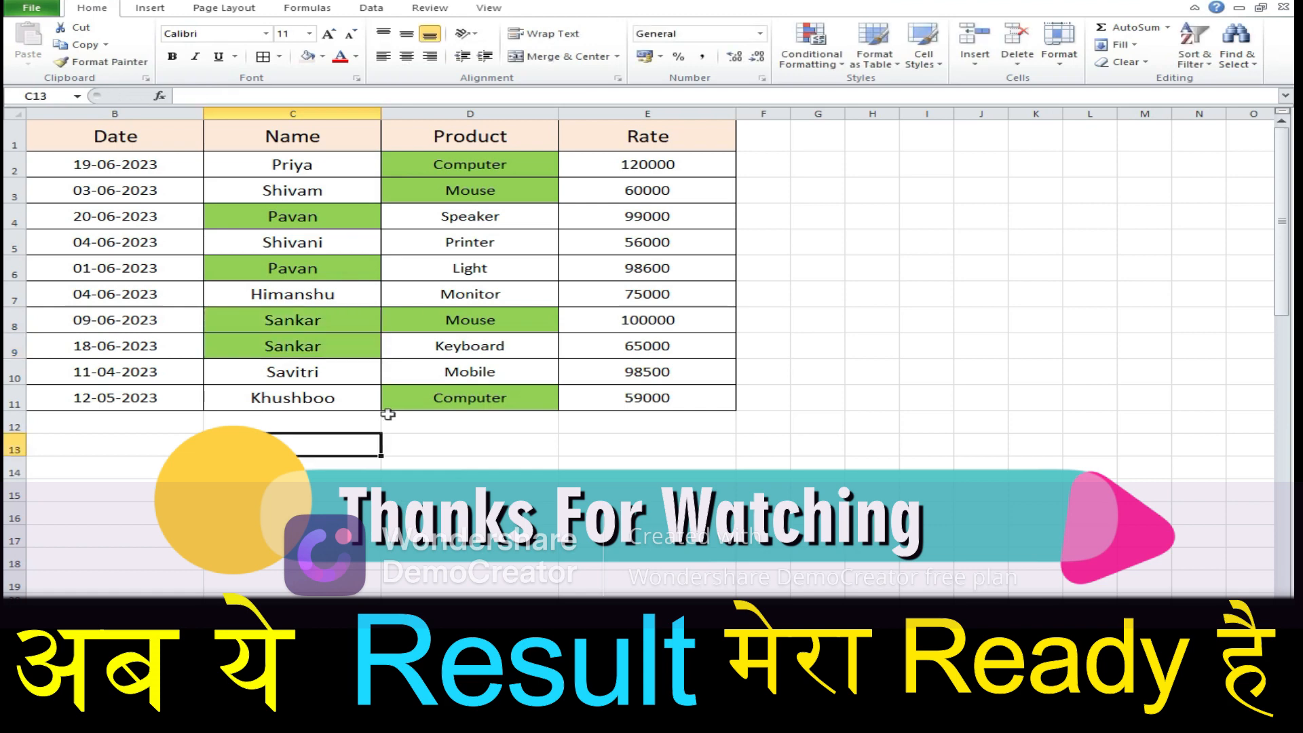
Change the name in C11 to match the name in C2
{"action": "double_click", "coordinate": [317, 175]}
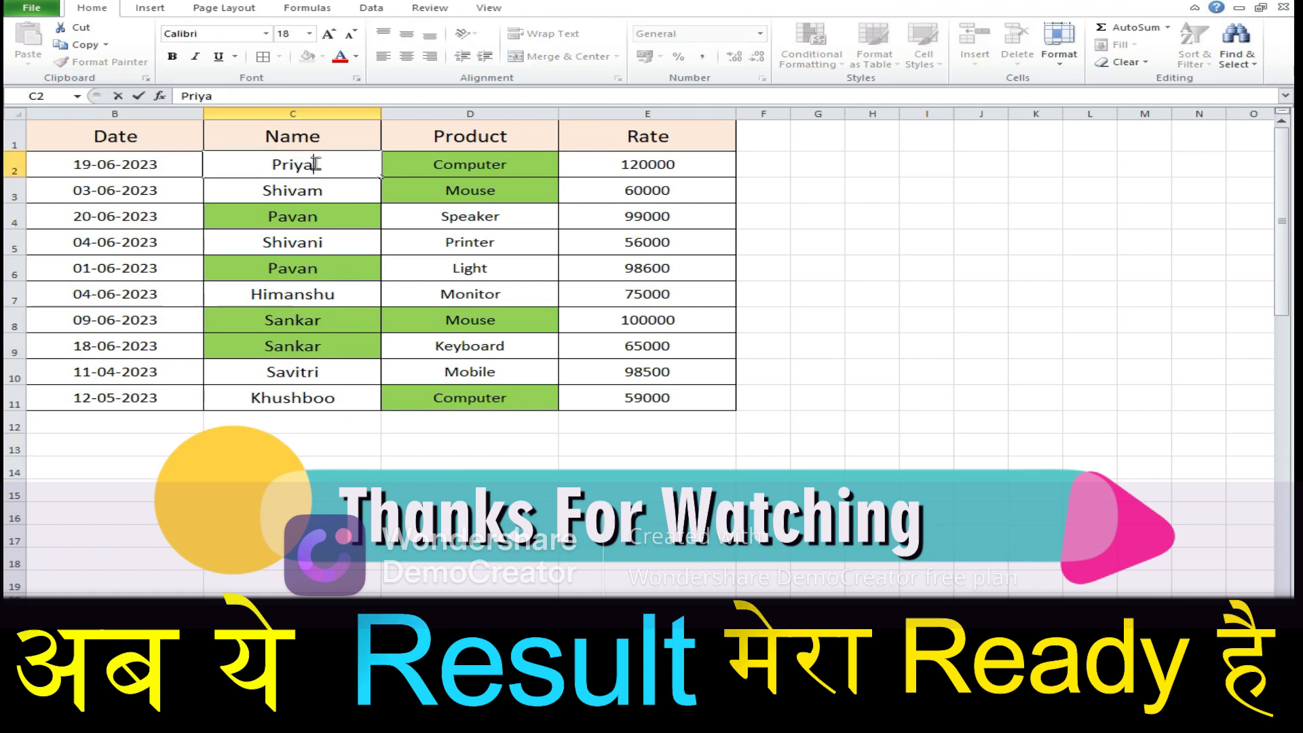
{"action": "double_click", "coordinate": [336, 399]}
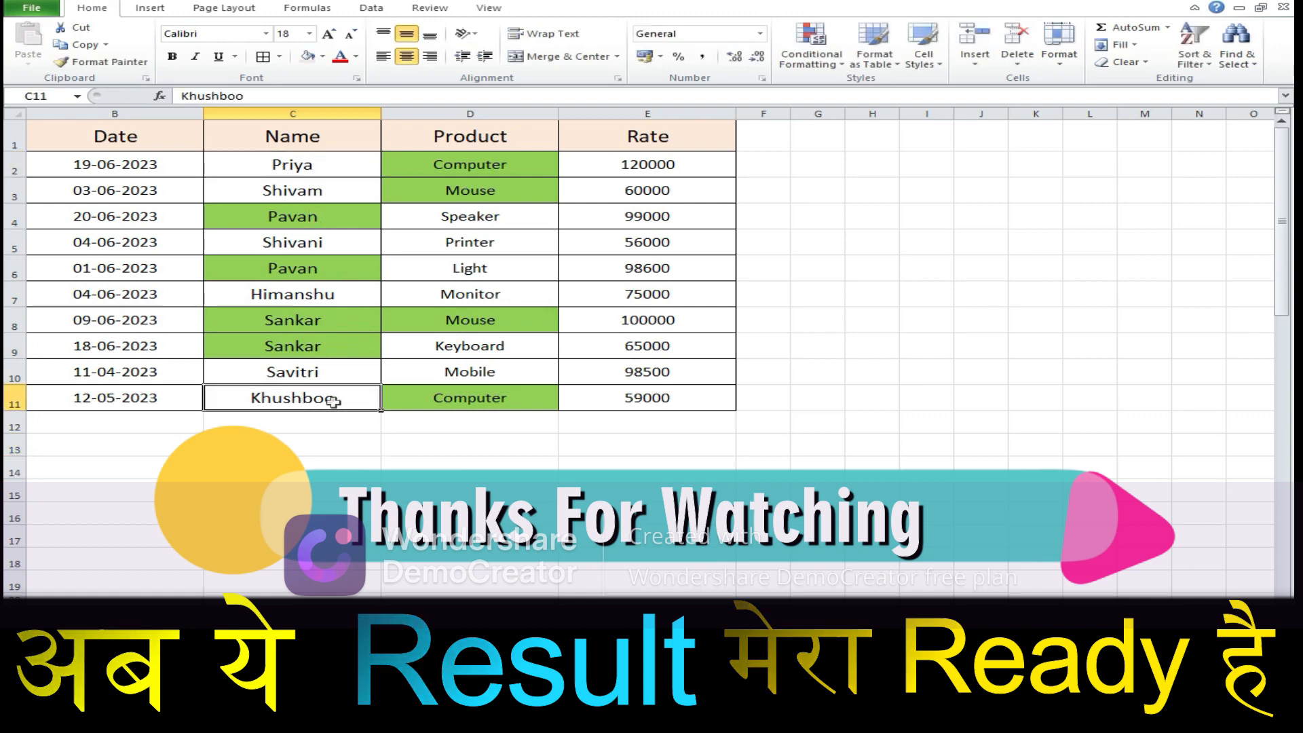
{"action": "left_click_drag", "start_coordinate": [336, 399], "coordinate": [250, 399]}
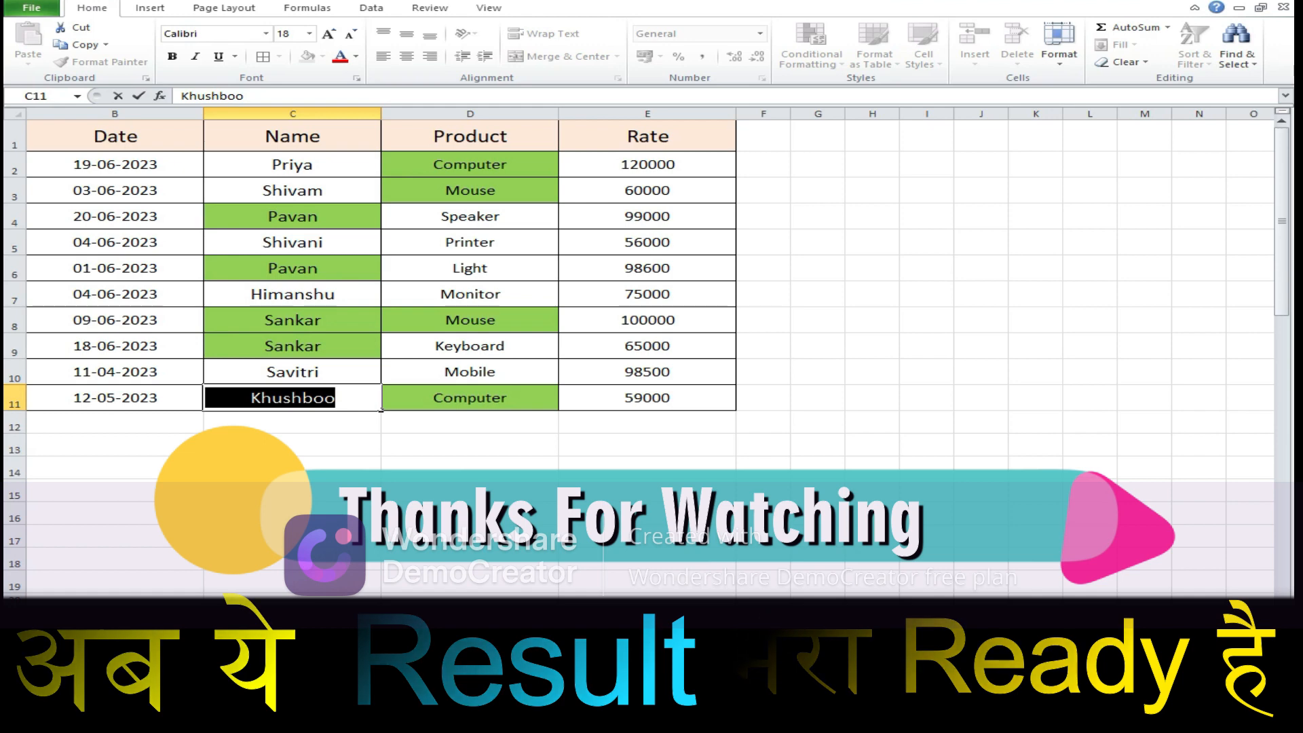
{"action": "type", "text": "Priya"}
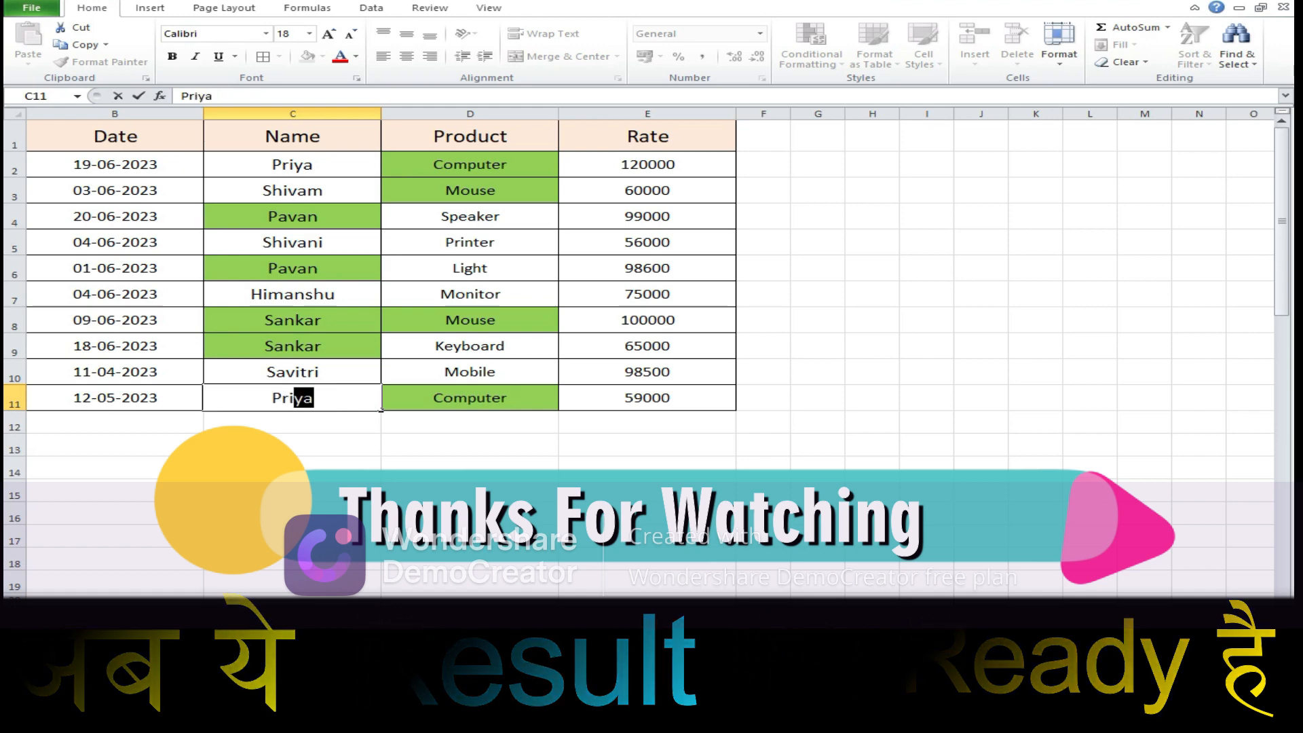
{"action": "left_click", "coordinate": [469, 563]}
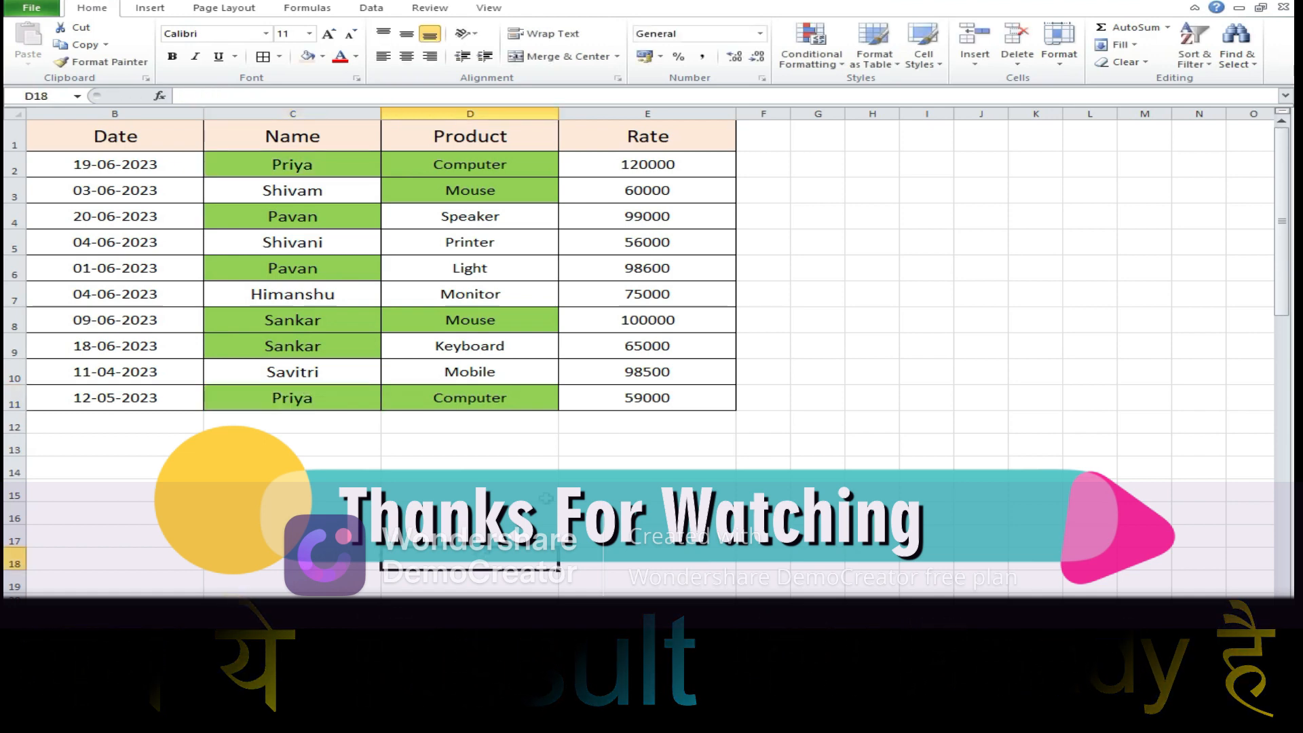